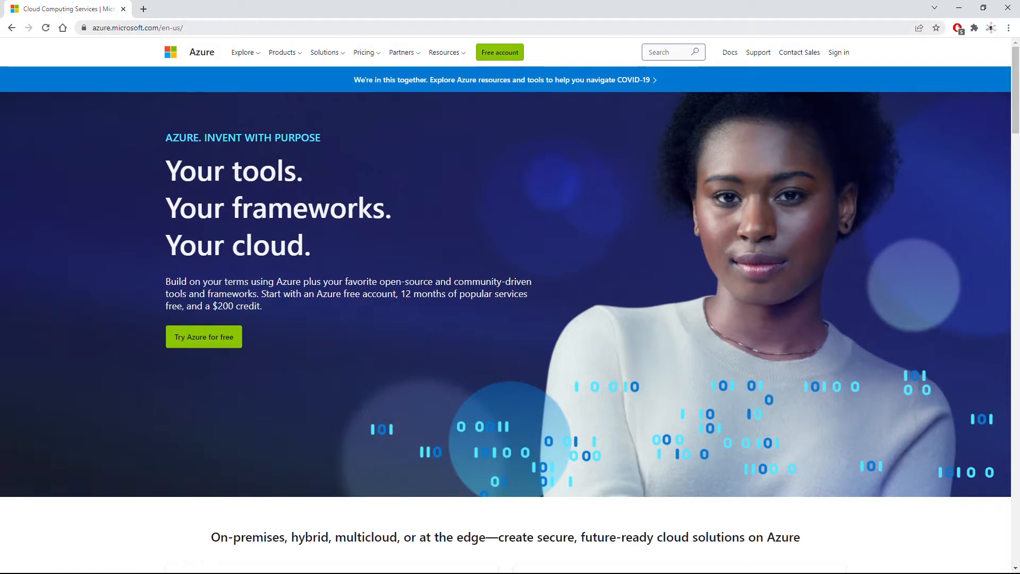
Open portal.azure.com and sign in with the first listed account.
{"action": "left_click", "coordinate": [432, 28]}
{"action": "type", "text": "portal.azure.com"}
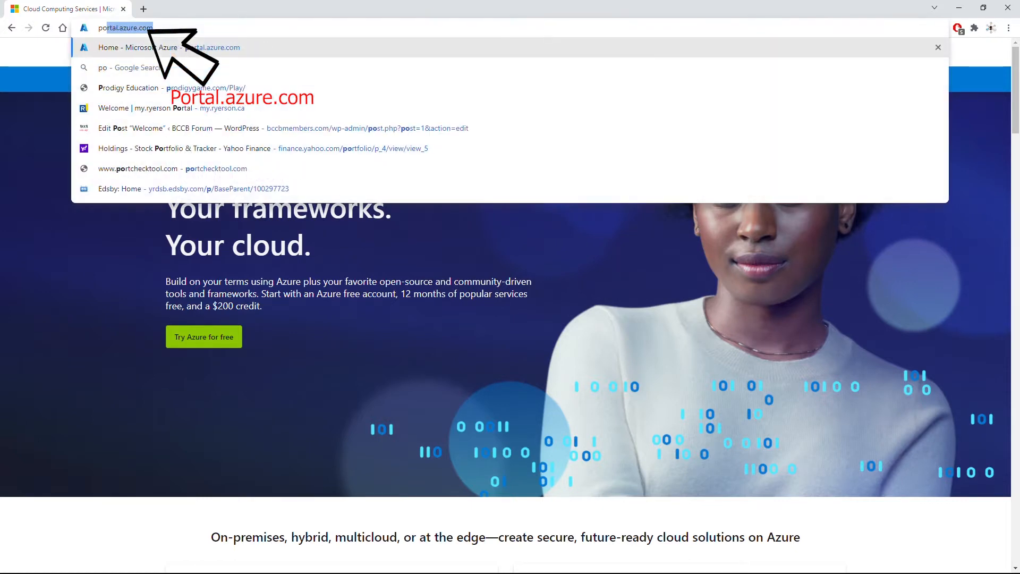
{"action": "key", "text": "Return"}
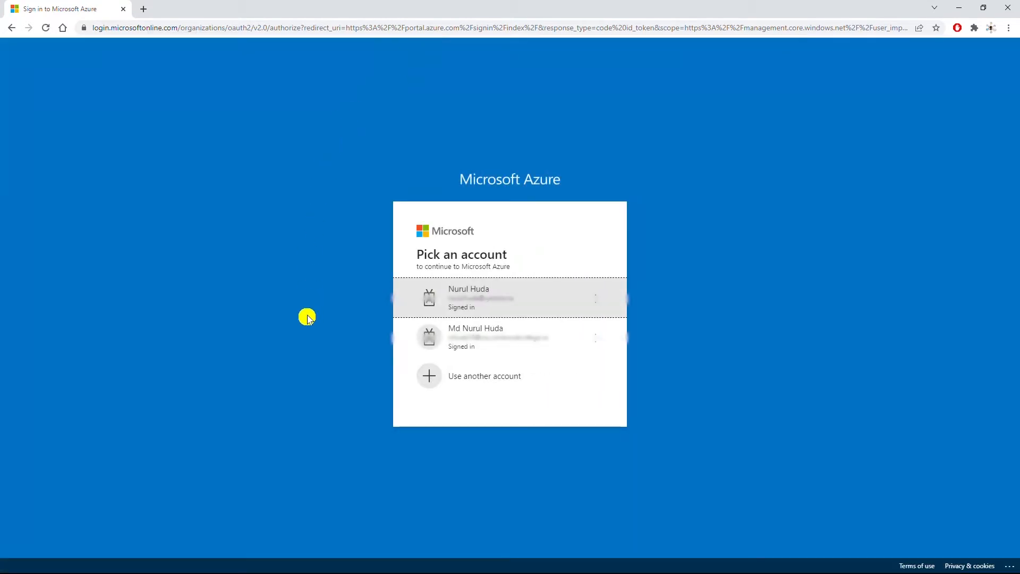
{"action": "left_click", "coordinate": [483, 306]}
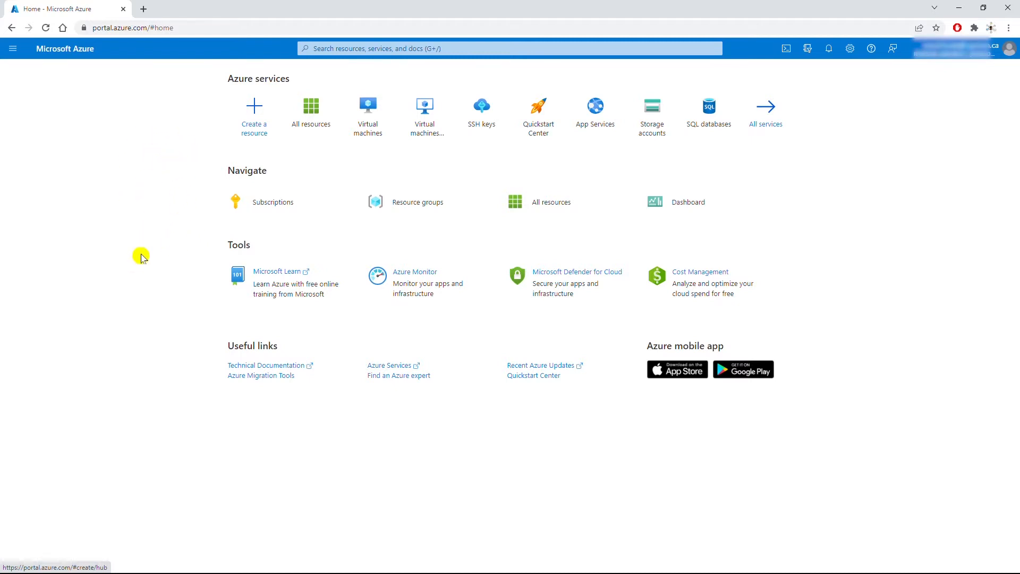
View the Azure portal dashboard and return to the portal home page.
{"action": "left_click", "coordinate": [13, 48]}
{"action": "left_click", "coordinate": [35, 103]}
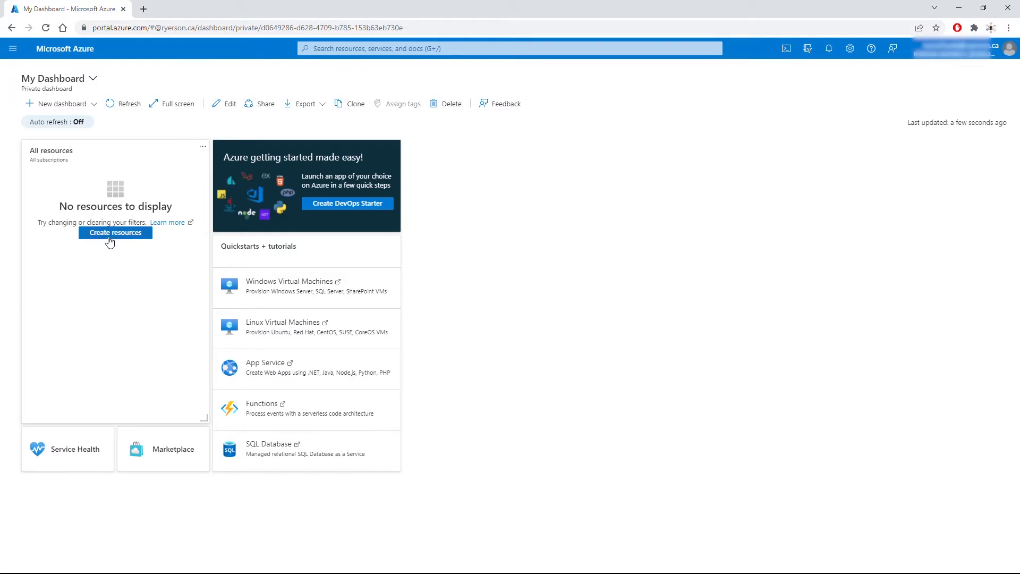
{"action": "left_click", "coordinate": [11, 27]}
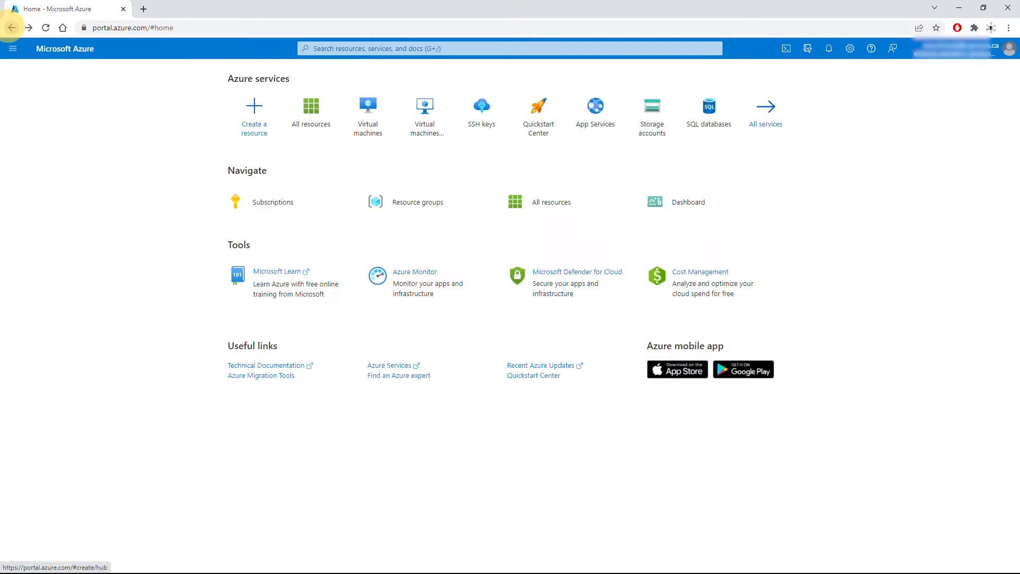
Start creating a new Ubuntu Server 20.04 LTS virtual machine from the Compute category of resources.
{"action": "left_click", "coordinate": [252, 130]}
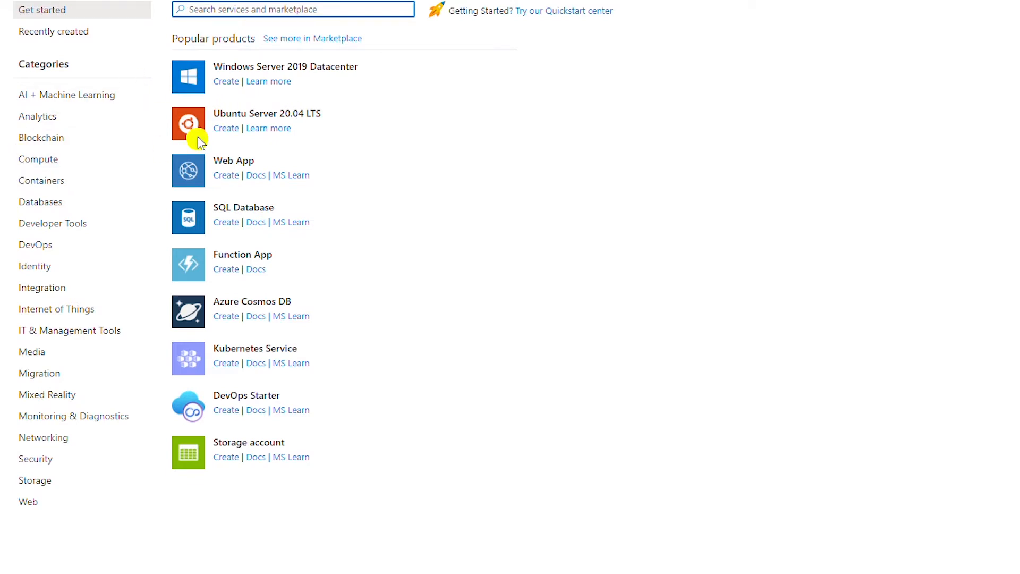
{"action": "left_click", "coordinate": [45, 163]}
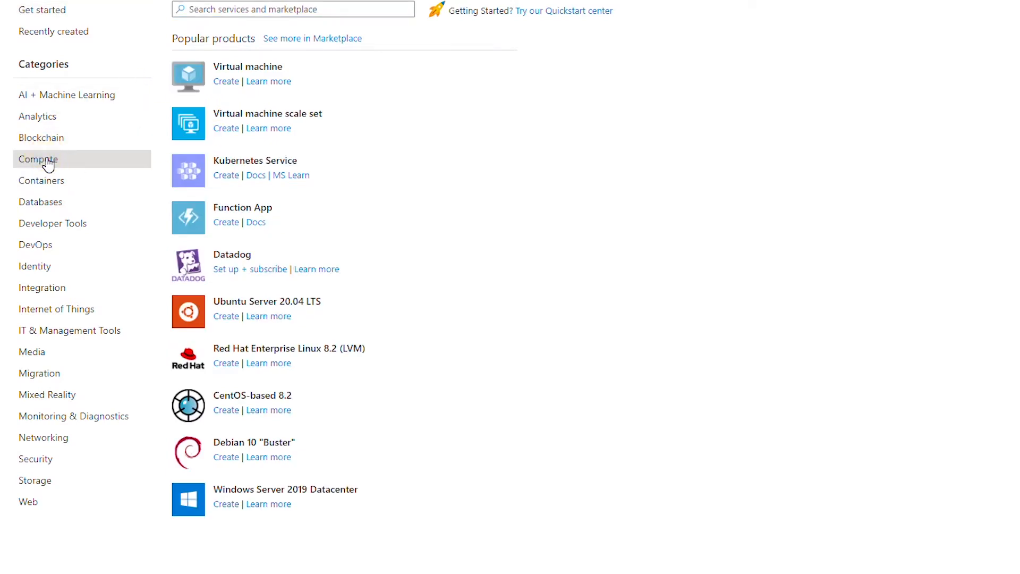
{"action": "left_click", "coordinate": [273, 304]}
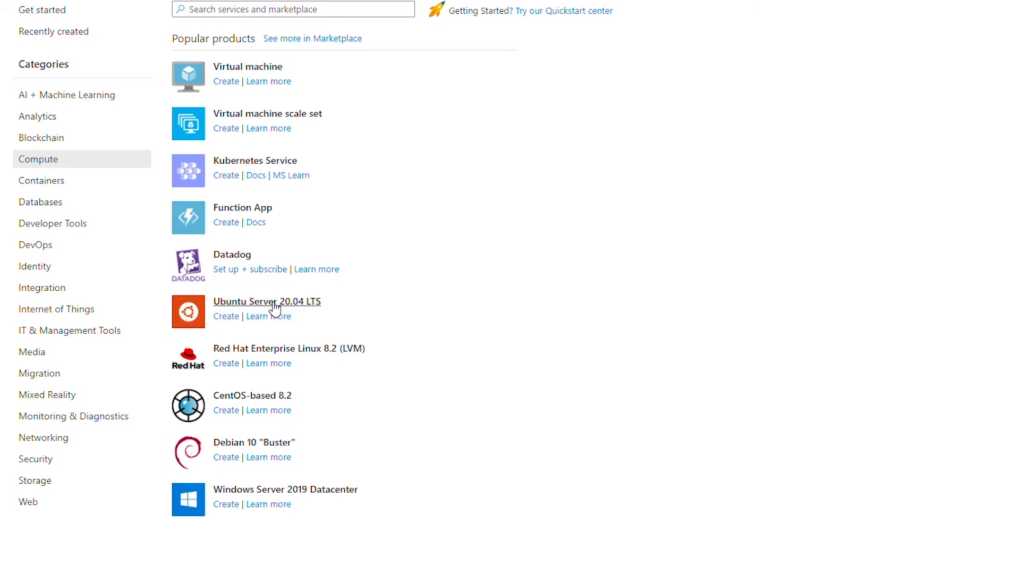
{"action": "left_click", "coordinate": [273, 303]}
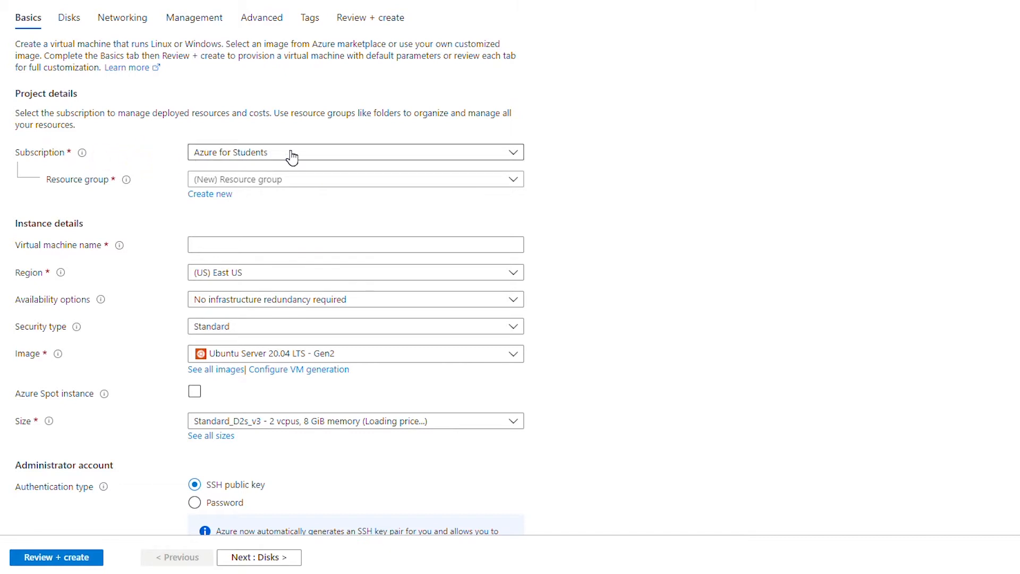
Check the available subscriptions and existing resource groups for the virtual machine, leaving both selections as they are.
{"action": "left_click", "coordinate": [274, 156]}
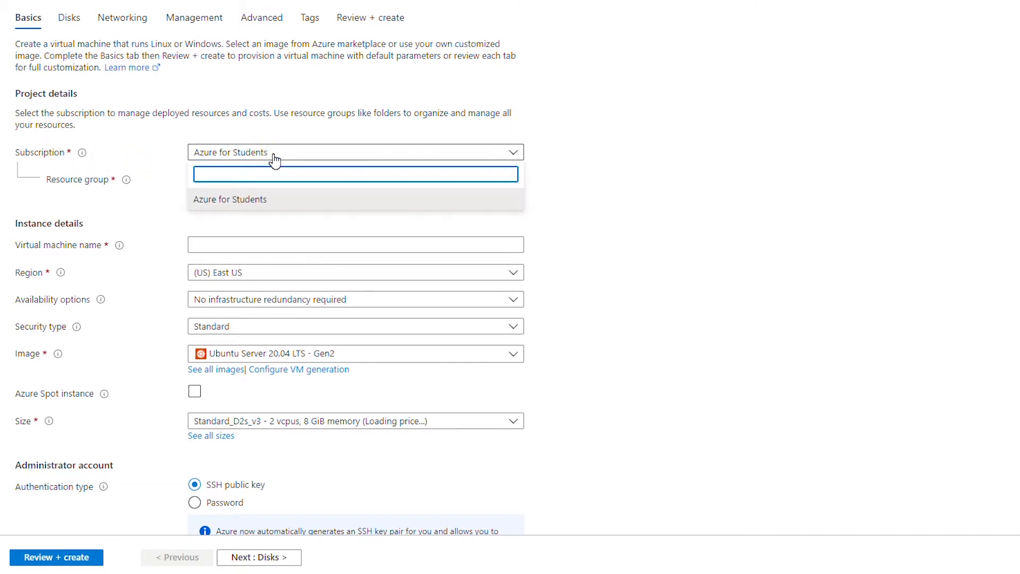
{"action": "left_click", "coordinate": [586, 130]}
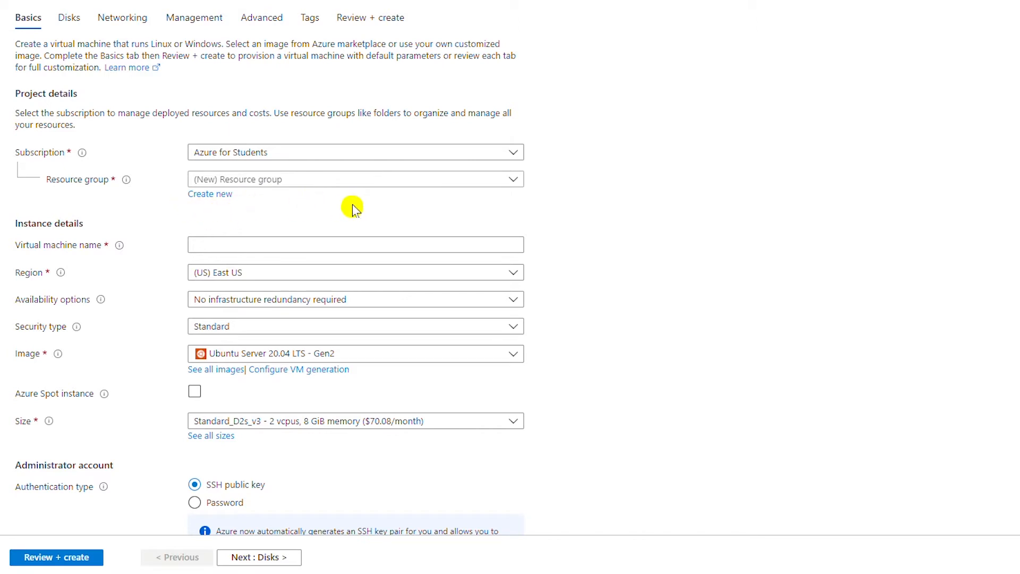
{"action": "left_click", "coordinate": [514, 181]}
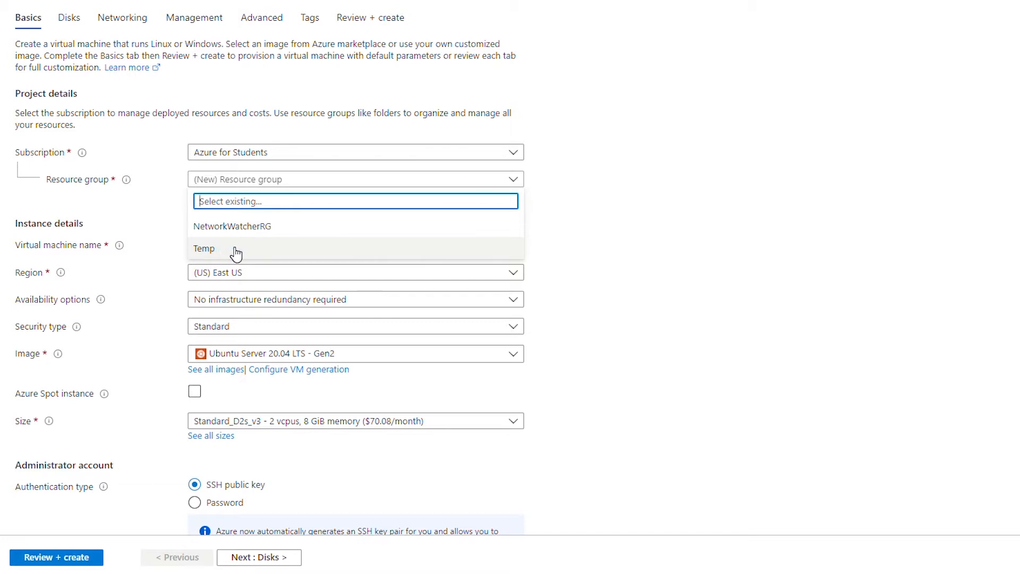
{"action": "left_click", "coordinate": [668, 212]}
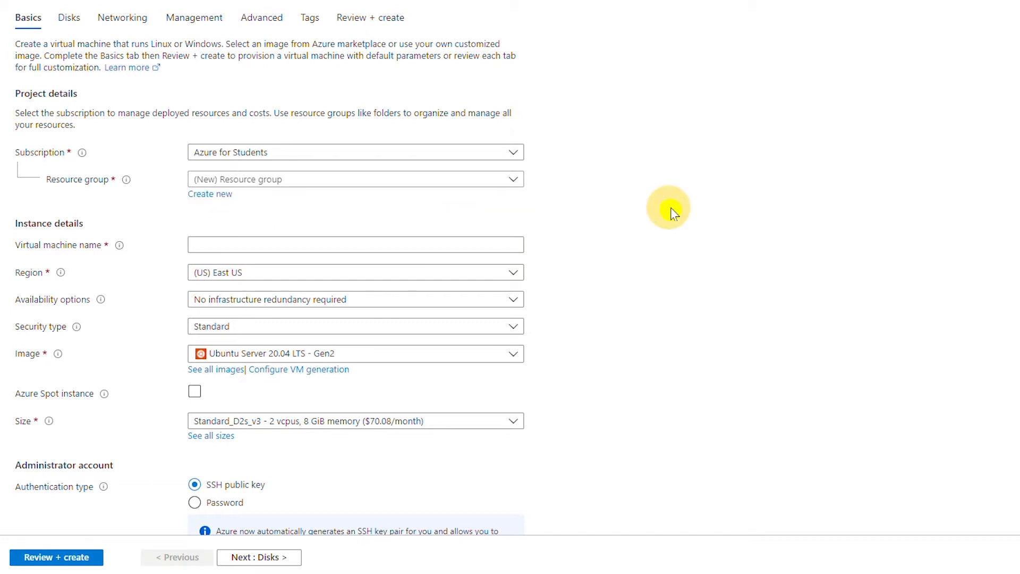
Try to create a new resource group named Temp for the virtual machine.
{"action": "left_click", "coordinate": [207, 195]}
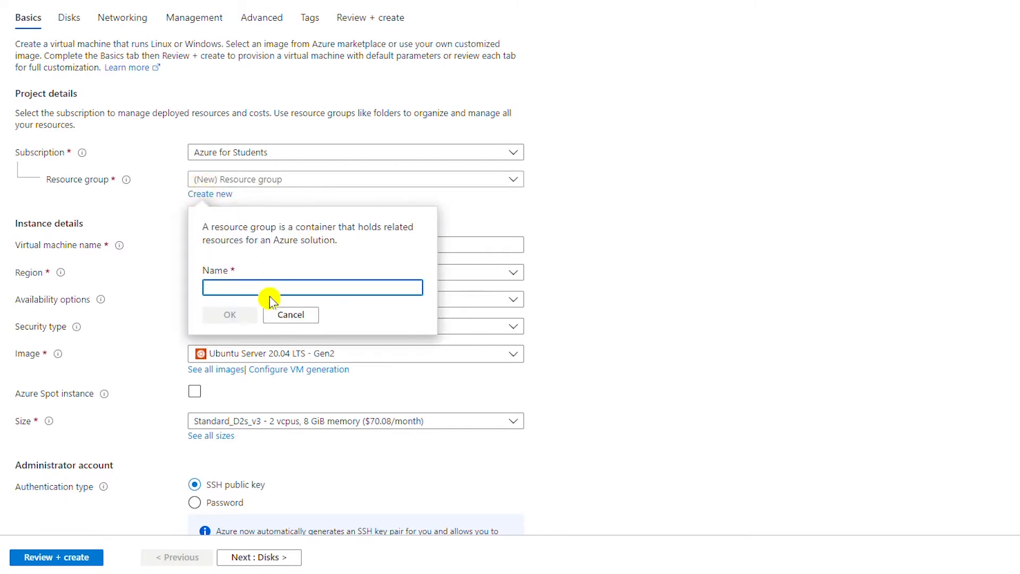
{"action": "type", "text": "Temp"}
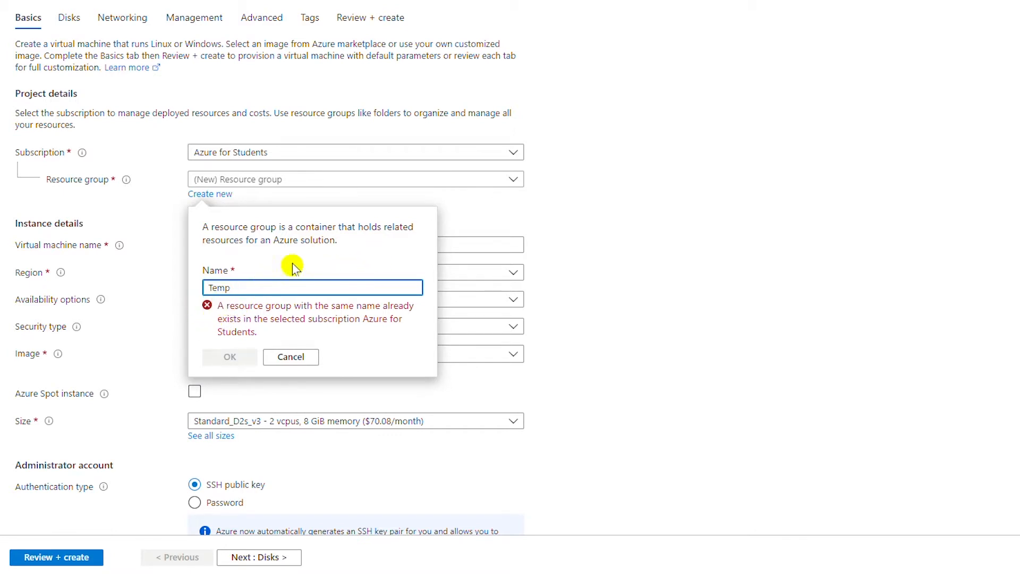
{"action": "left_click", "coordinate": [298, 360]}
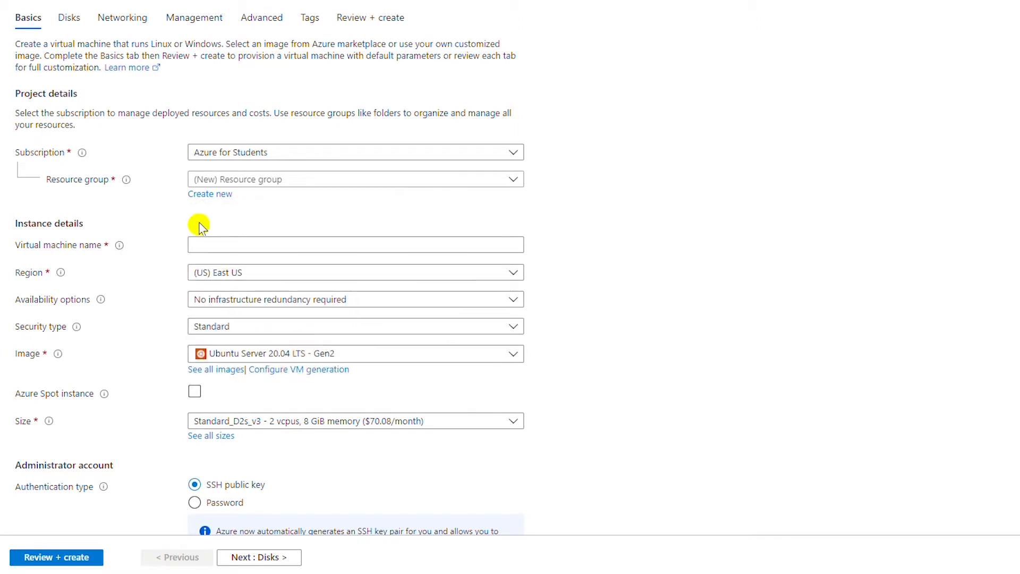
Assign the existing resource group Temp and name the virtual machine Ubuntu20.04.
{"action": "left_click", "coordinate": [301, 181]}
{"action": "left_click", "coordinate": [275, 247]}
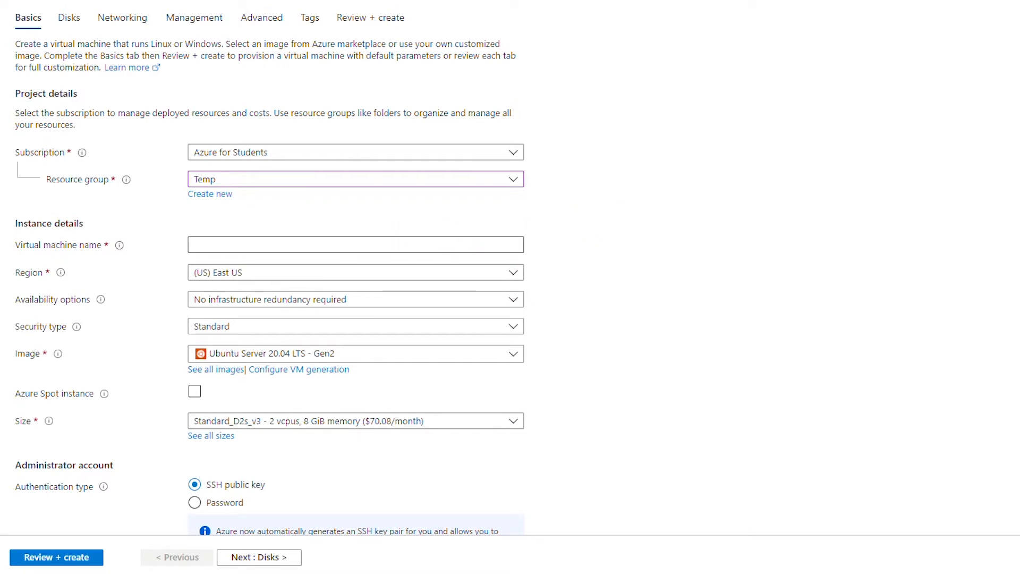
{"action": "left_click", "coordinate": [385, 243]}
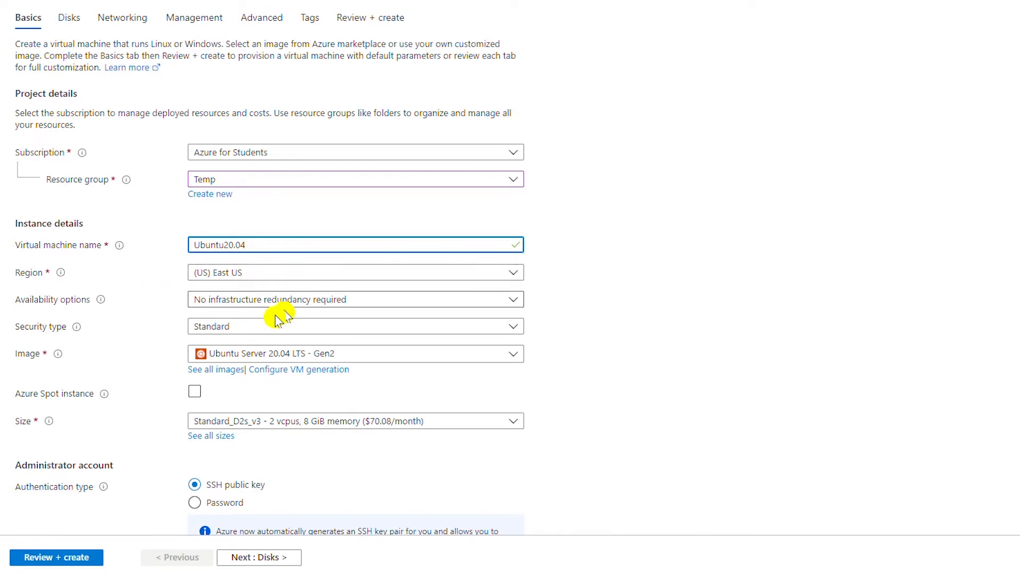
{"action": "left_click", "coordinate": [643, 321]}
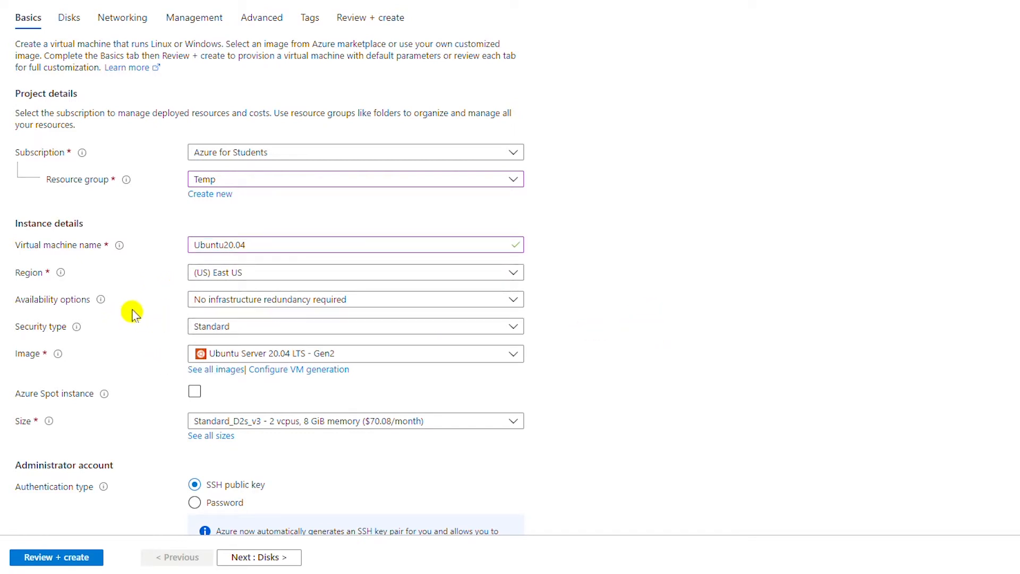
Review the choices for availability options and operating system image without changing either setting.
{"action": "left_click", "coordinate": [267, 301]}
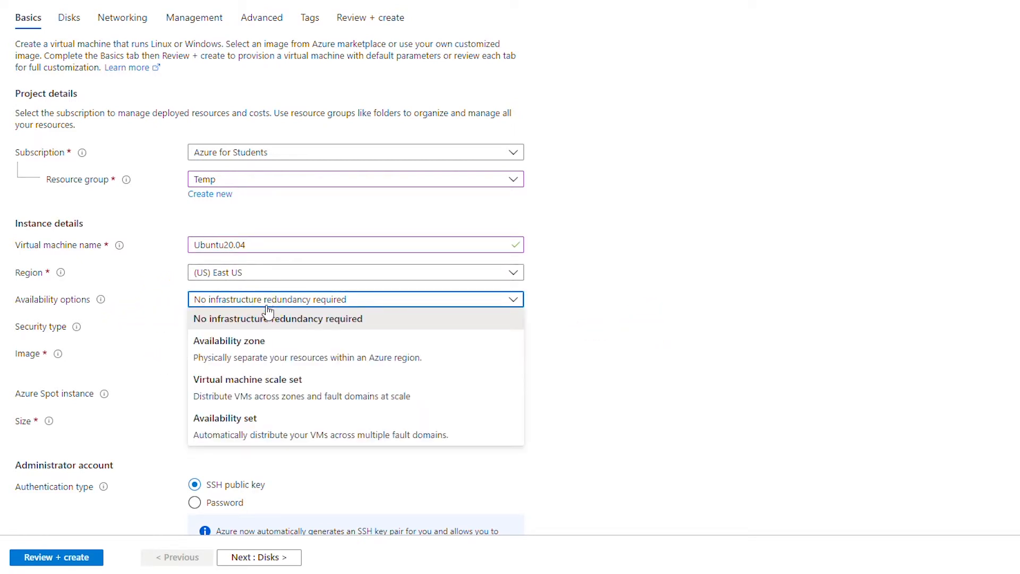
{"action": "left_click", "coordinate": [627, 321]}
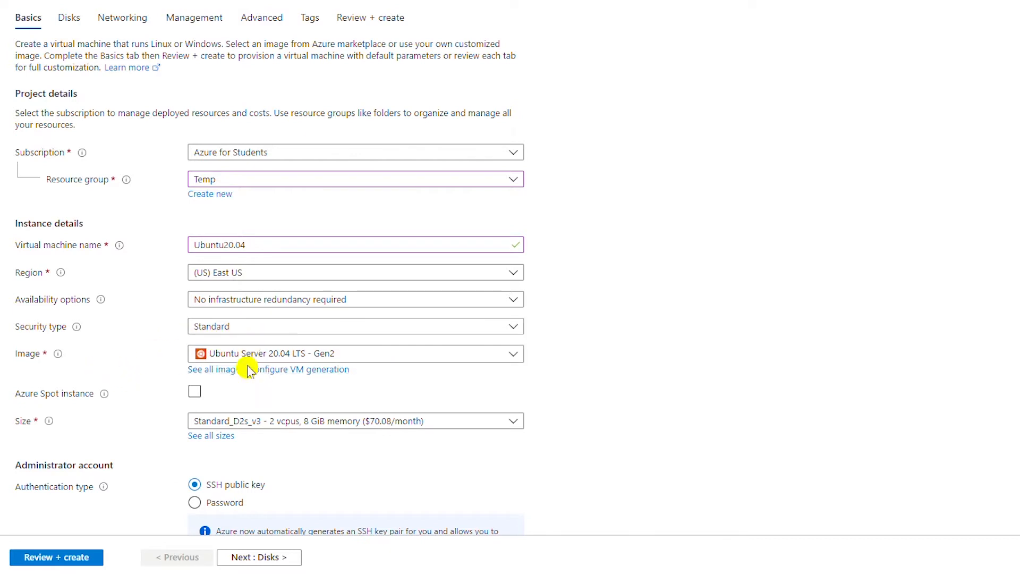
{"action": "left_click", "coordinate": [374, 362]}
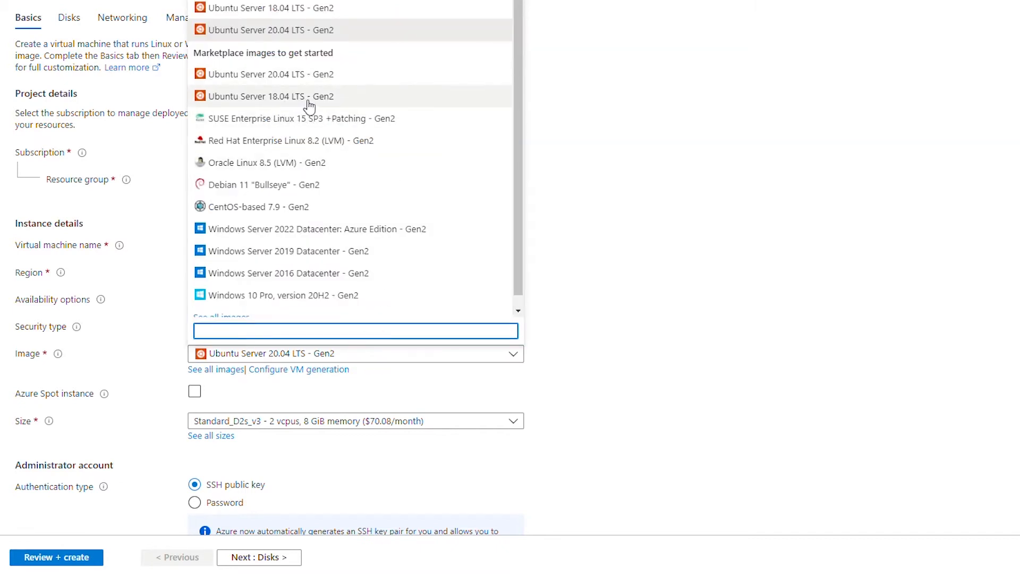
{"action": "left_click", "coordinate": [631, 203]}
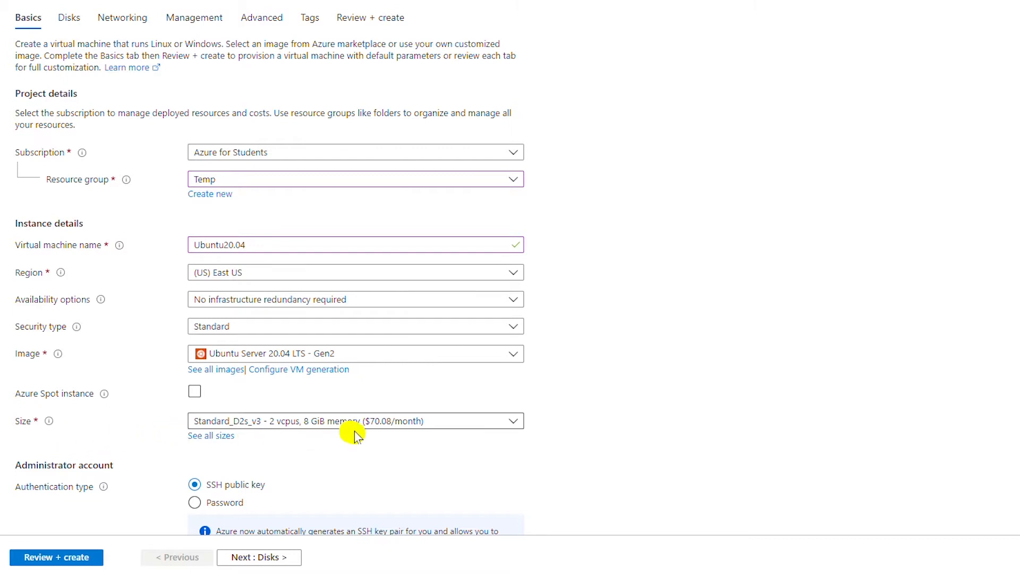
Choose the Standard_D2s_v3 size with 2 vcpus and 8 GiB memory, and review the administrator account and inbound port settings.
{"action": "left_click", "coordinate": [399, 429]}
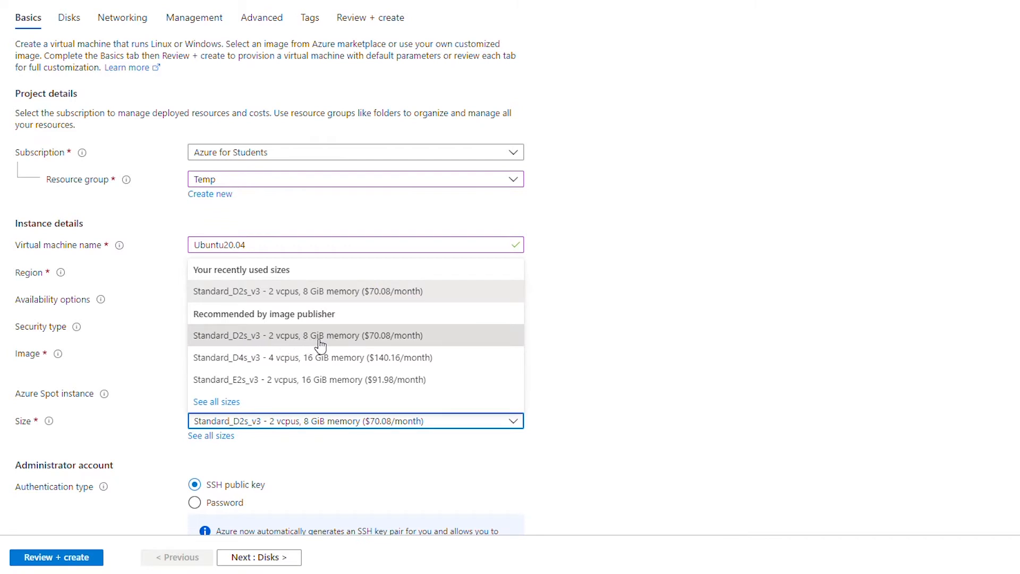
{"action": "left_click", "coordinate": [353, 339]}
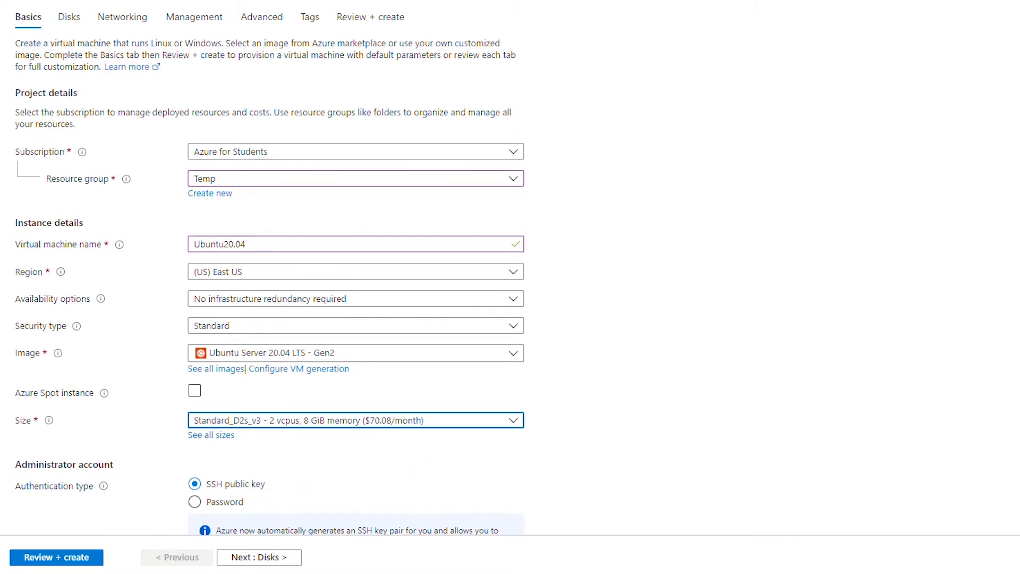
{"action": "scroll", "coordinate": [3, 261], "scroll_direction": "down", "scroll_amount": 2}
{"action": "scroll", "coordinate": [3, 260], "scroll_direction": "down", "scroll_amount": 5}
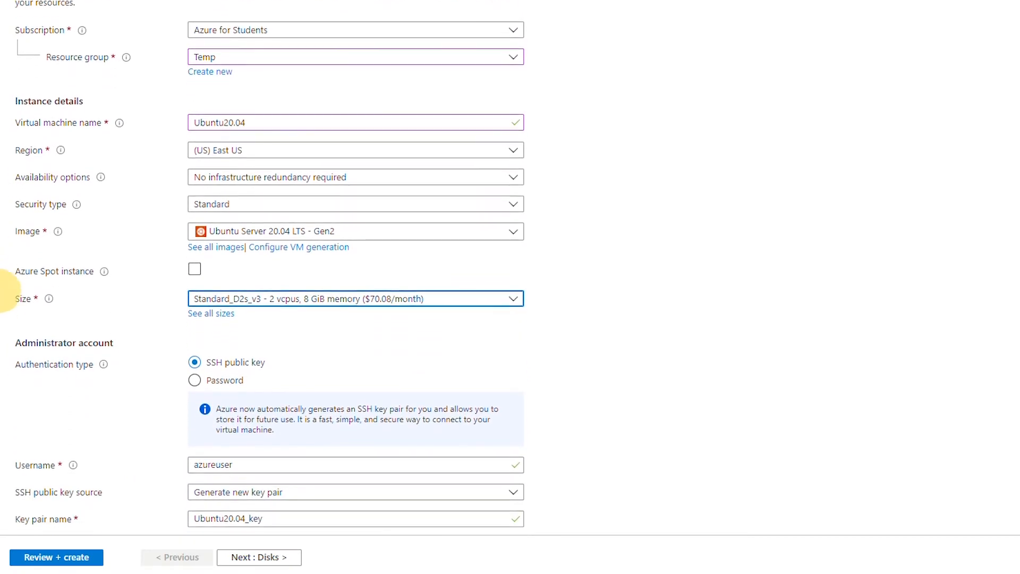
{"action": "scroll", "coordinate": [8, 348], "scroll_direction": "down", "scroll_amount": 2}
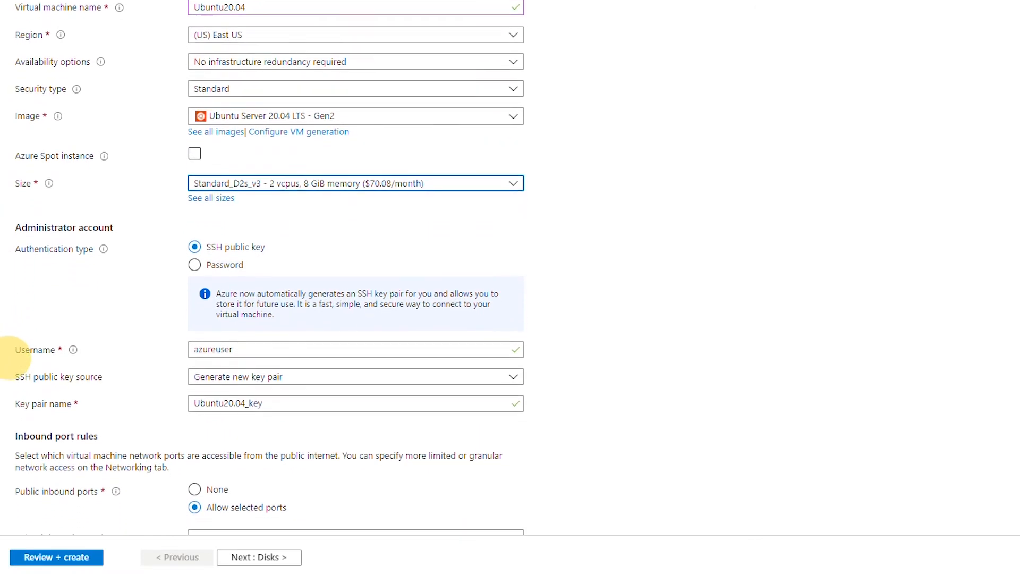
{"action": "scroll", "coordinate": [18, 412], "scroll_direction": "down", "scroll_amount": 1}
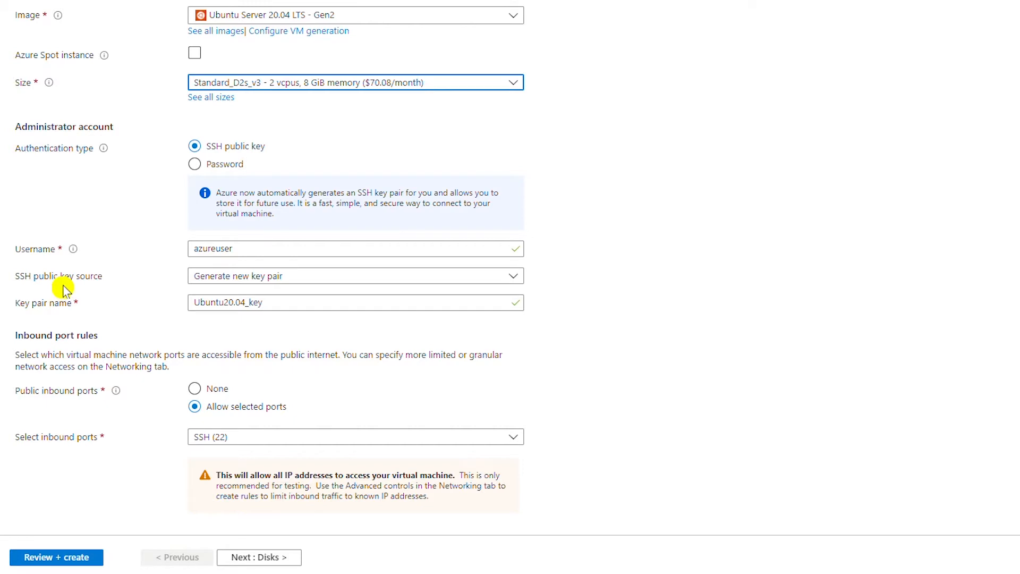
{"action": "left_click", "coordinate": [213, 256]}
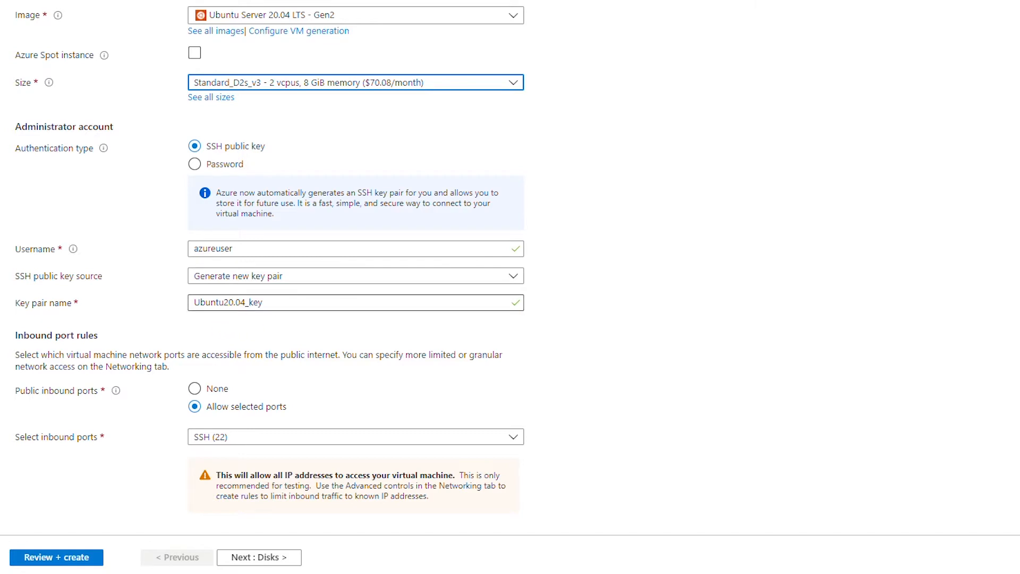
{"action": "left_click", "coordinate": [466, 327]}
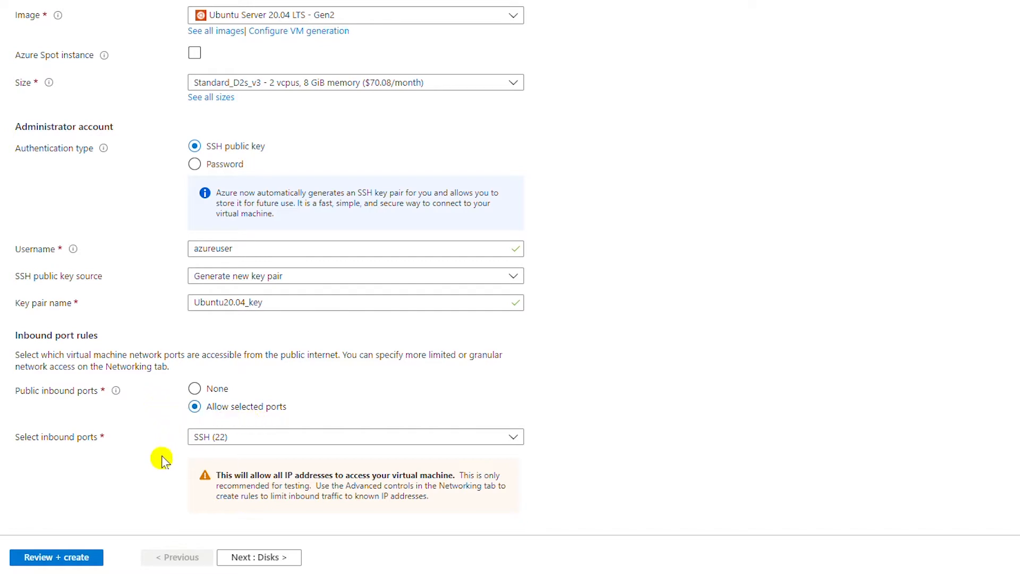
In the disk settings, set the OS disk type to Standard HDD with locally-redundant storage.
{"action": "left_click", "coordinate": [264, 562]}
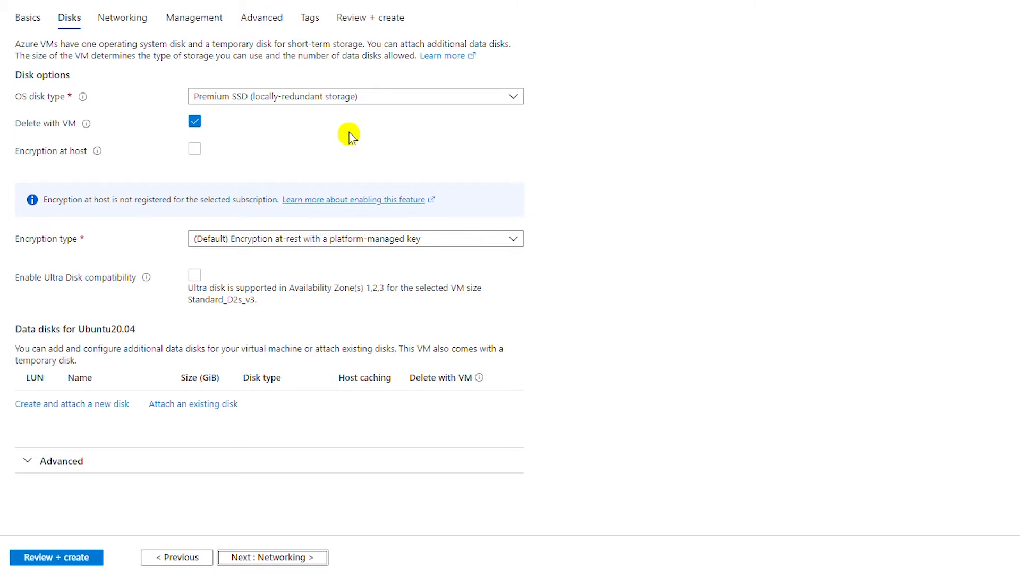
{"action": "left_click", "coordinate": [344, 99]}
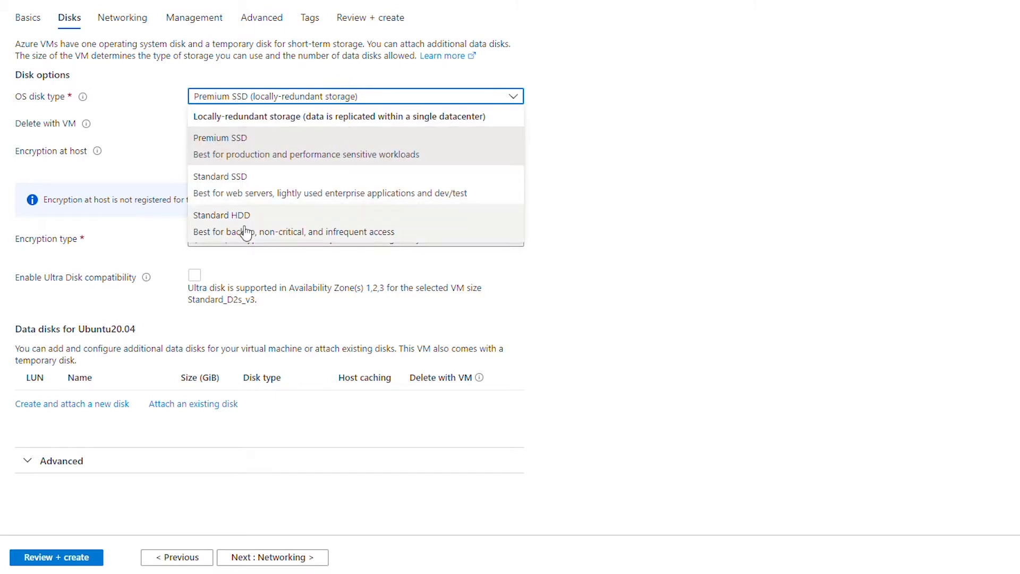
{"action": "left_click", "coordinate": [288, 220]}
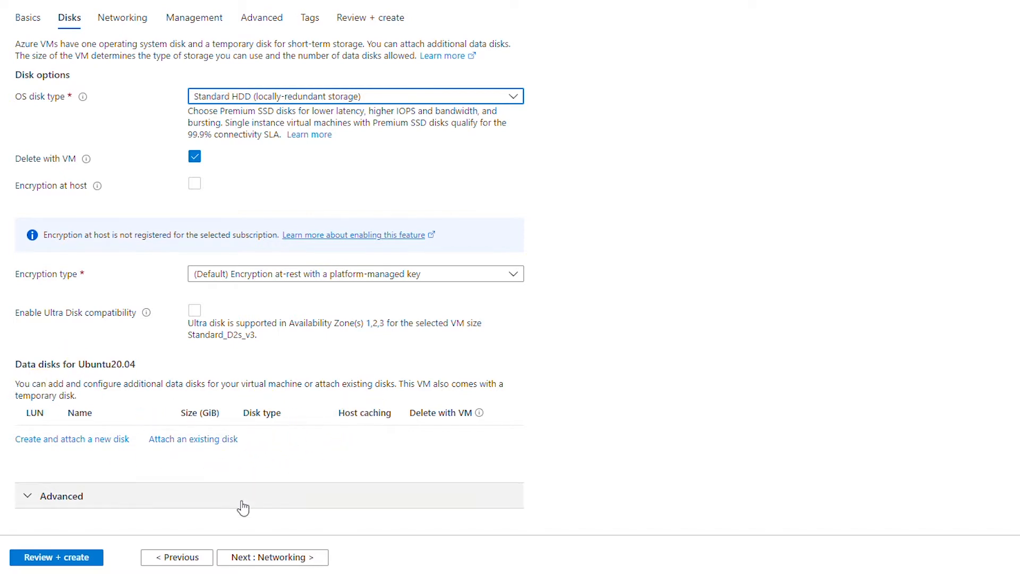
In the networking settings, enable deleting the public IP and NIC when the VM is deleted.
{"action": "left_click", "coordinate": [291, 558]}
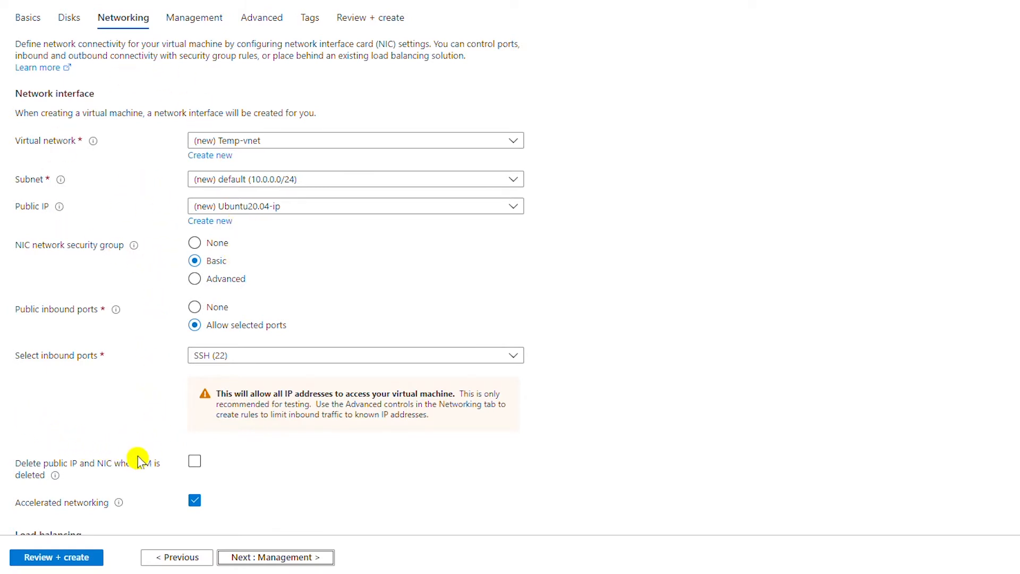
{"action": "left_click", "coordinate": [194, 465]}
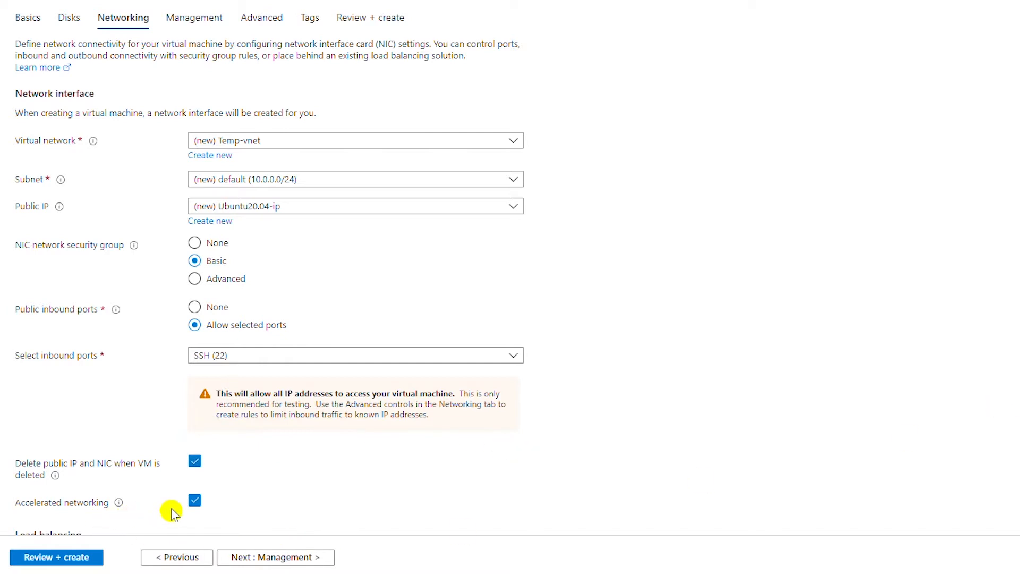
In the management settings, enable auto-shutdown for the virtual machine and turn off the notification before shutdown.
{"action": "scroll", "coordinate": [171, 511], "scroll_direction": "down", "scroll_amount": 2}
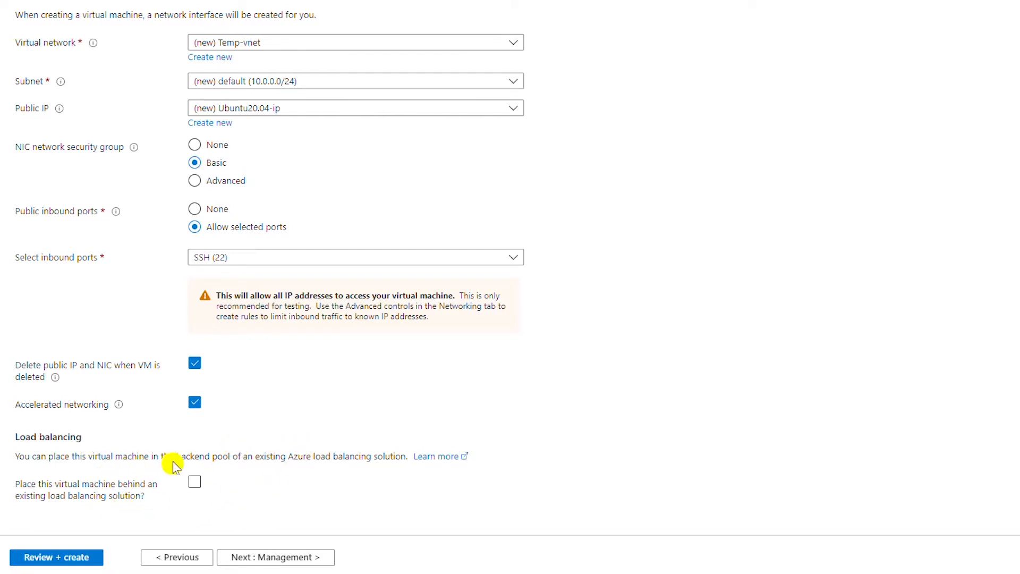
{"action": "left_click", "coordinate": [289, 562]}
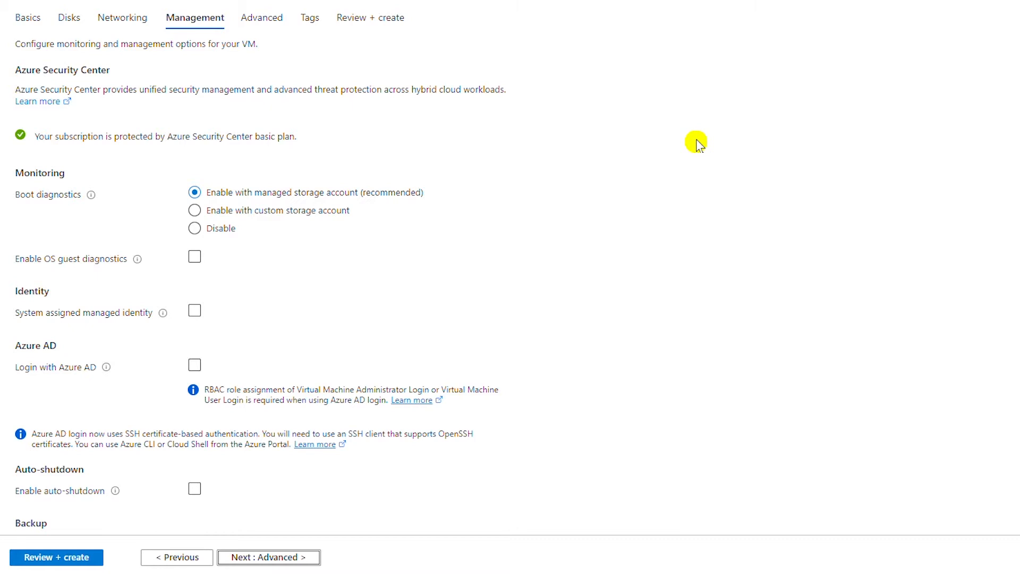
{"action": "left_click", "coordinate": [322, 315]}
{"action": "scroll", "coordinate": [3, 242], "scroll_direction": "down", "scroll_amount": 2}
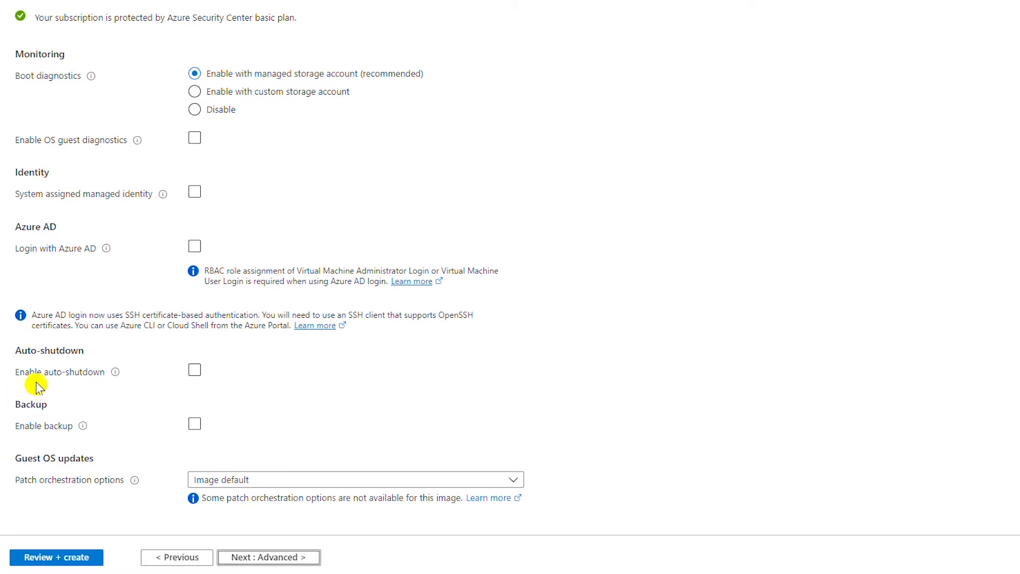
{"action": "left_click", "coordinate": [195, 371]}
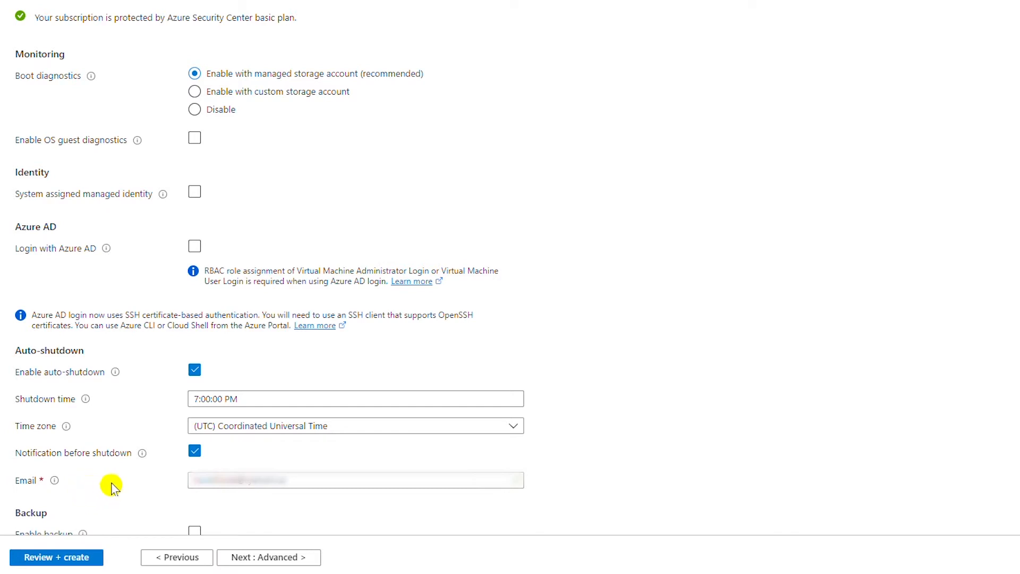
{"action": "left_click", "coordinate": [193, 452]}
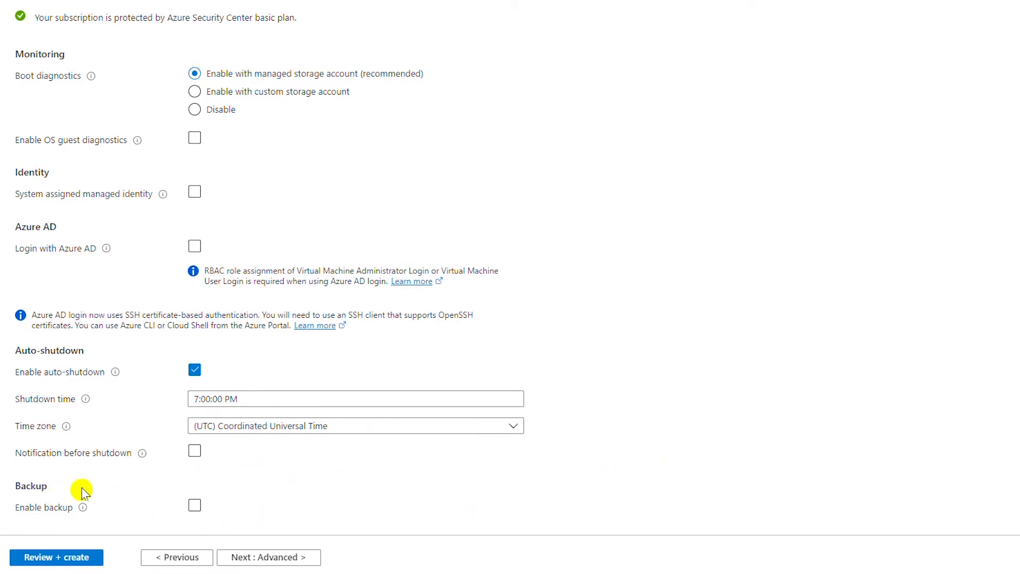
Leave the advanced settings as they are and add a tag named OS with the value Ubuntu.
{"action": "left_click", "coordinate": [274, 562]}
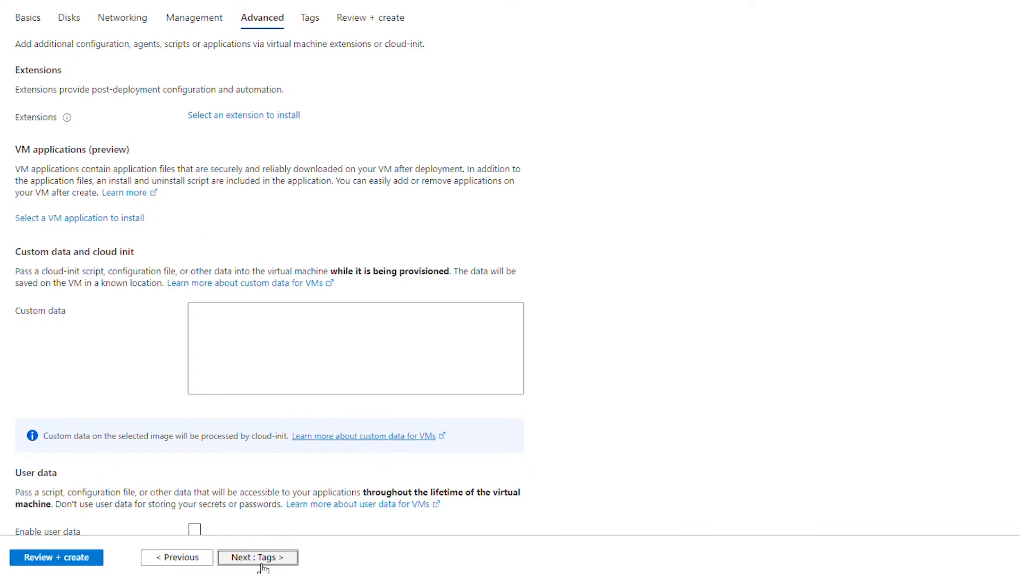
{"action": "left_click", "coordinate": [280, 560]}
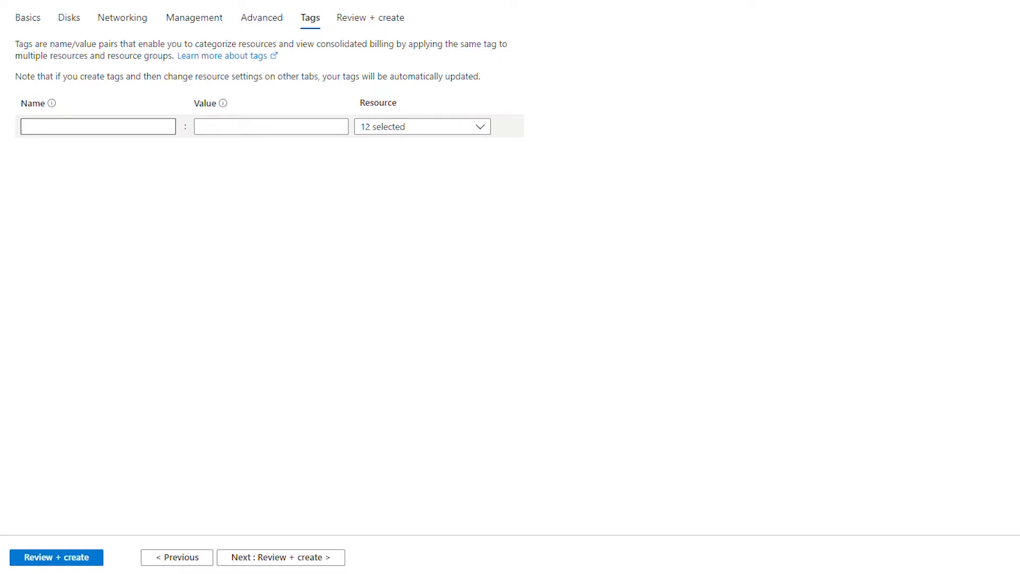
{"action": "left_click", "coordinate": [105, 126]}
{"action": "type", "text": "O"}
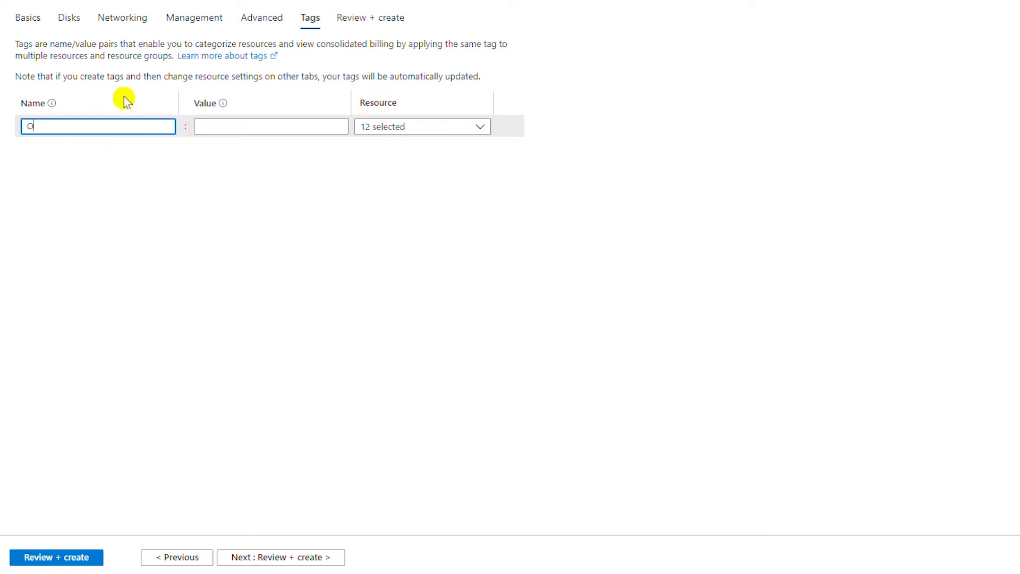
{"action": "type", "text": "S"}
{"action": "left_click", "coordinate": [236, 126]}
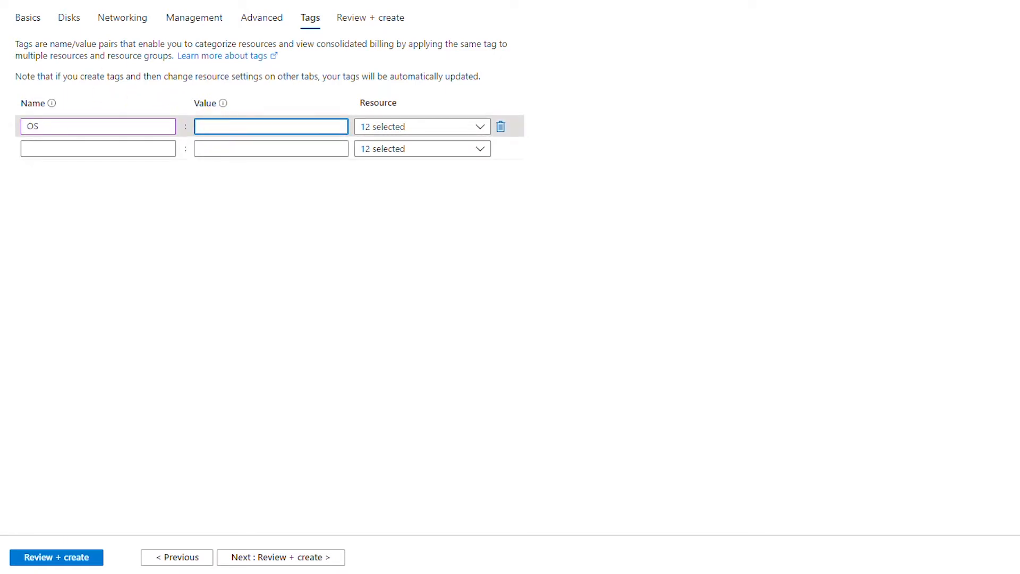
{"action": "type", "text": "Ubuntu"}
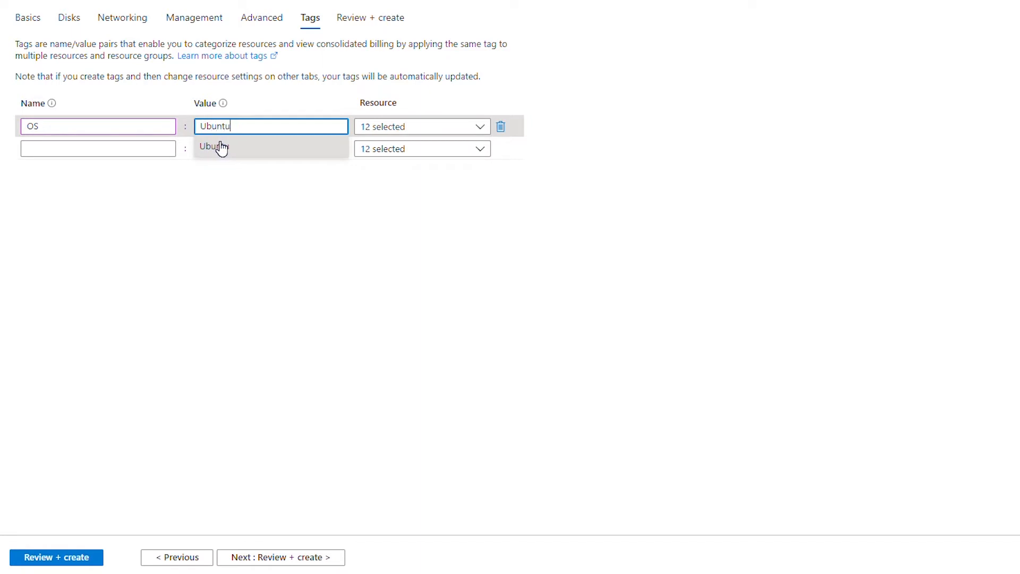
{"action": "left_click", "coordinate": [341, 267]}
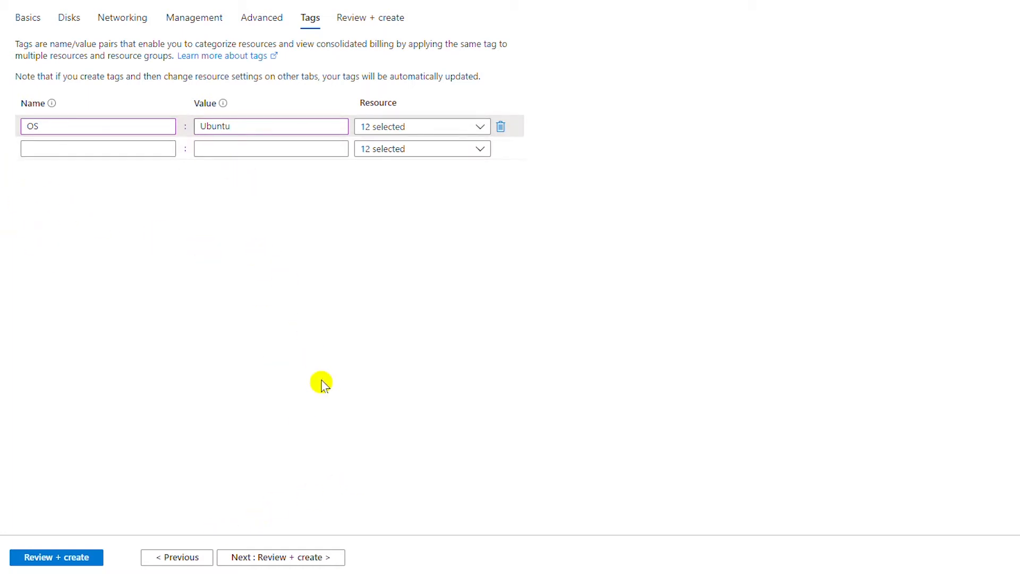
Review the configuration, create the virtual machine, and save its new private key as Ubuntu20.04_key.pem on the T7-1 (E:) drive.
{"action": "left_click", "coordinate": [311, 559]}
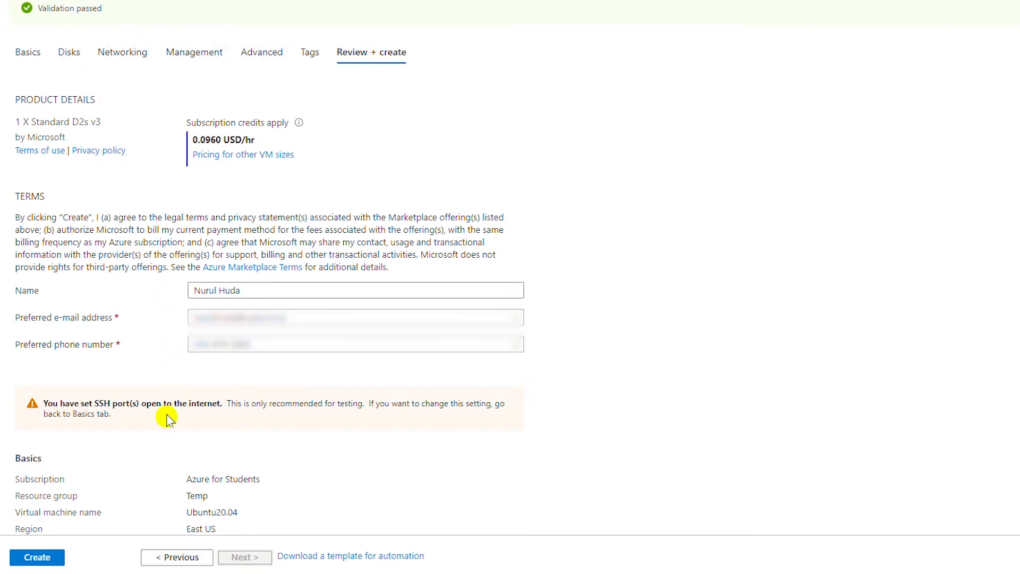
{"action": "left_click", "coordinate": [37, 557]}
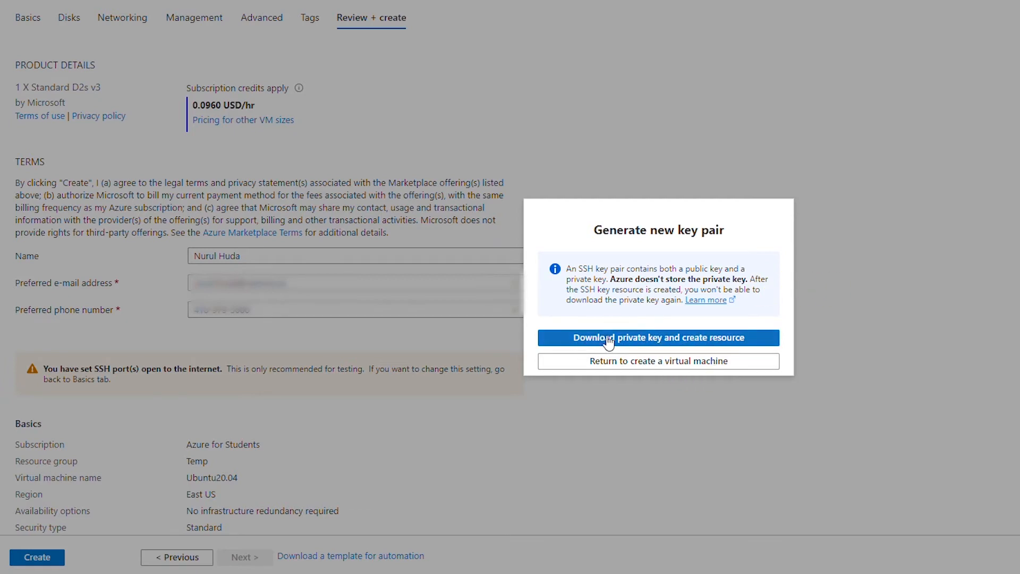
{"action": "left_click", "coordinate": [656, 345]}
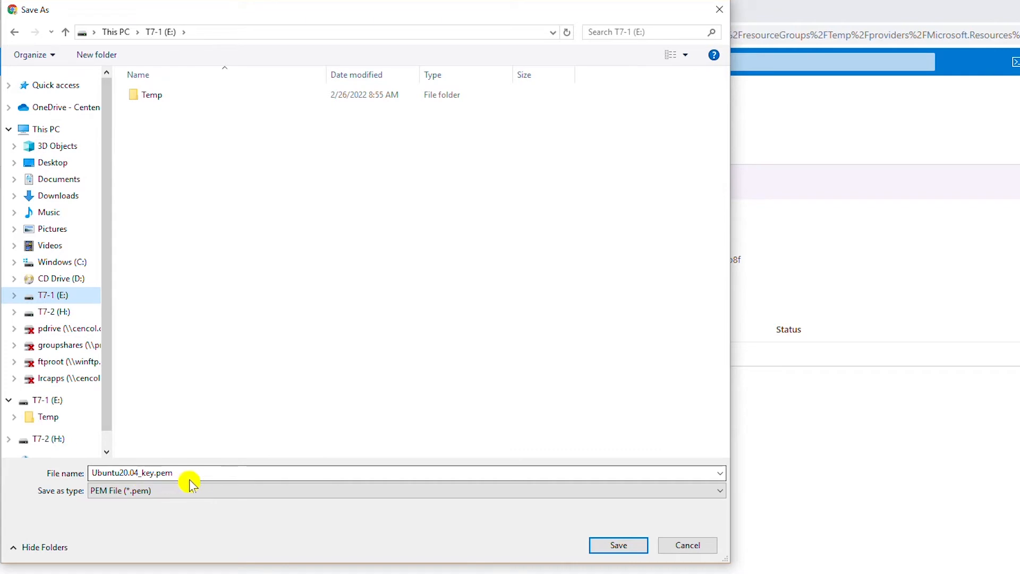
{"action": "left_click", "coordinate": [606, 545]}
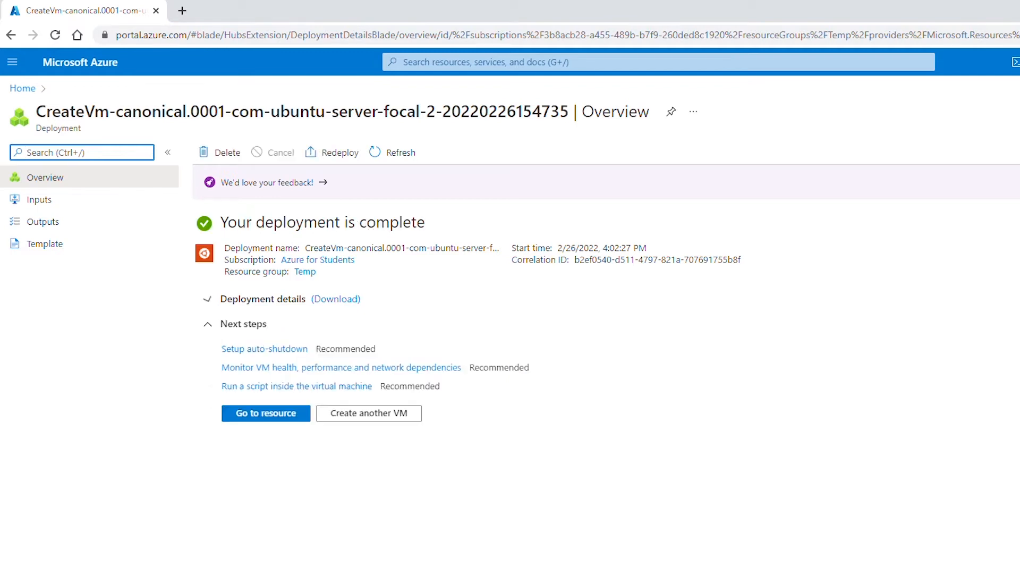
Go to the portal dashboard and refresh it to view the resources created with the virtual machine.
{"action": "left_click", "coordinate": [440, 562]}
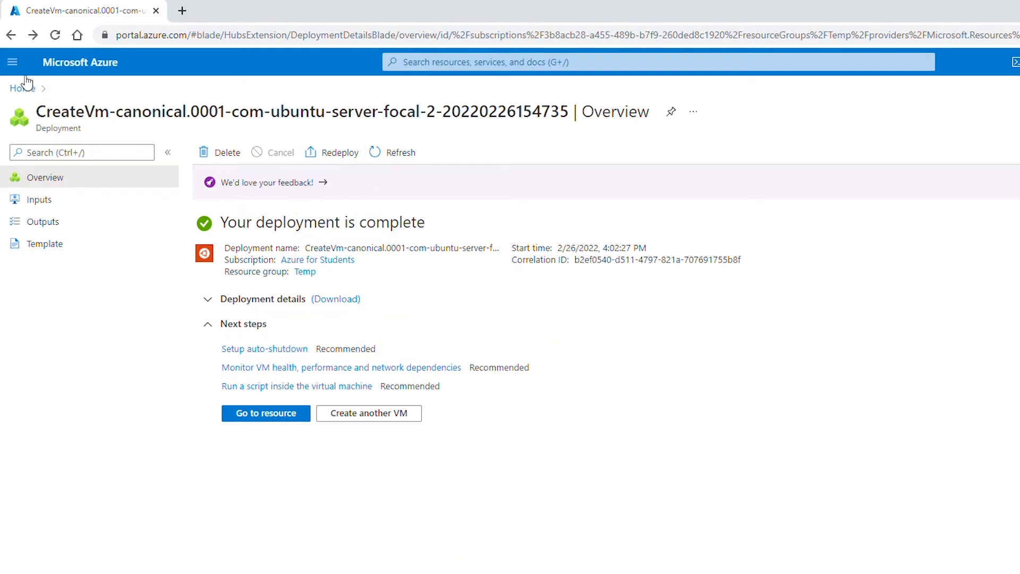
{"action": "left_click", "coordinate": [12, 62]}
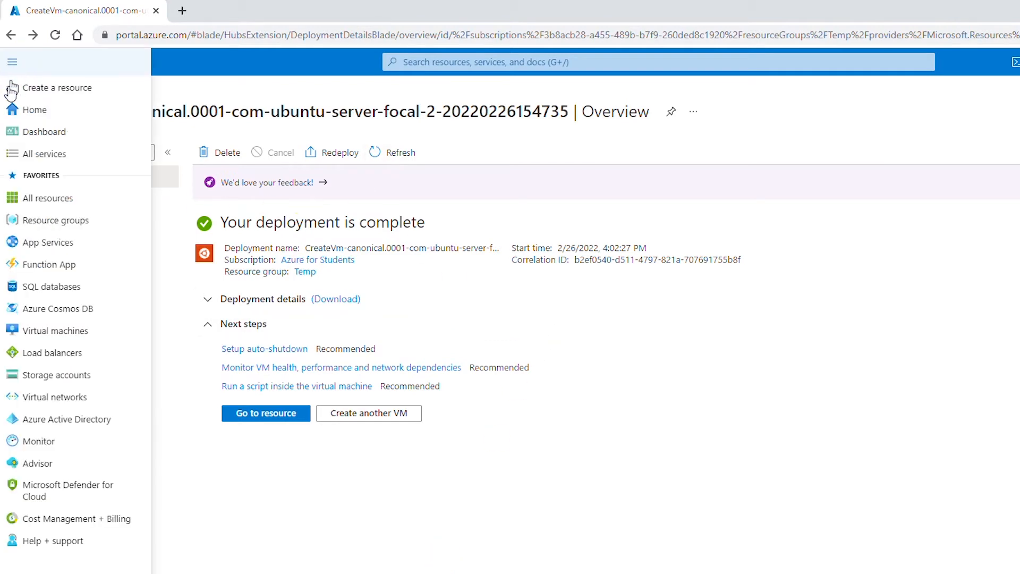
{"action": "left_click", "coordinate": [45, 132]}
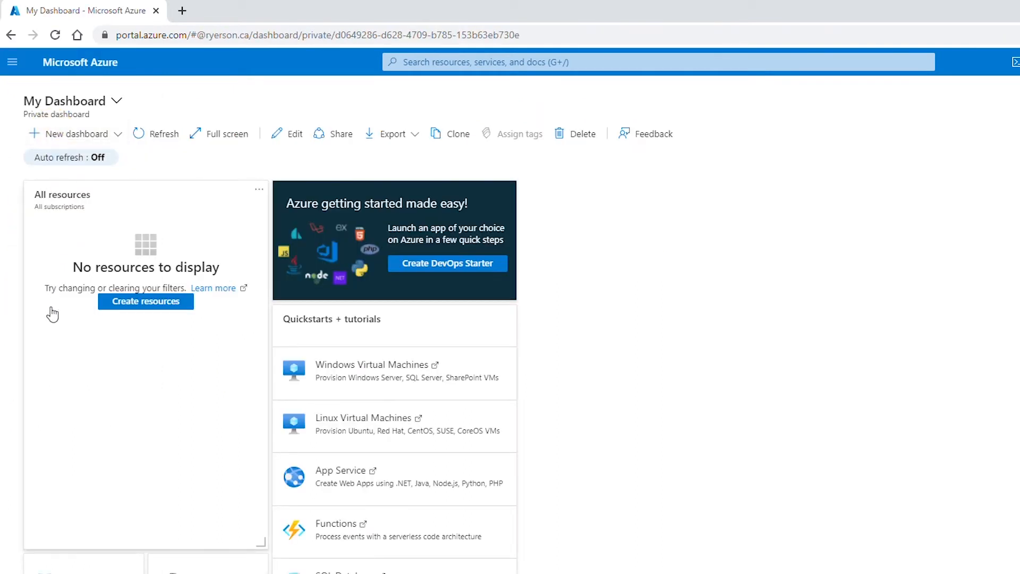
{"action": "left_click", "coordinate": [154, 136]}
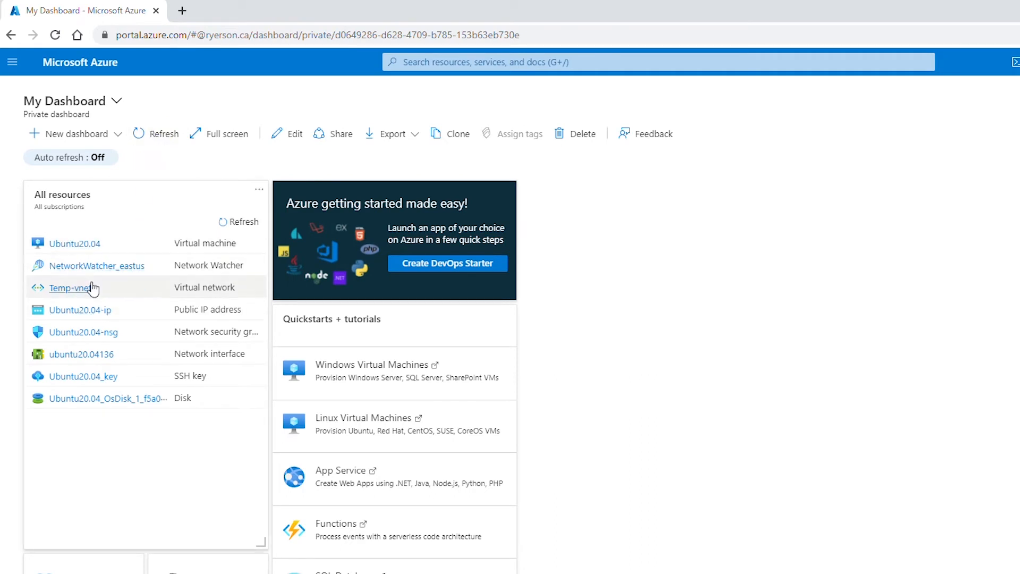
Return to the portal home and open the overview of the Ubuntu20.04 virtual machine from the recent resources.
{"action": "left_click", "coordinate": [11, 66]}
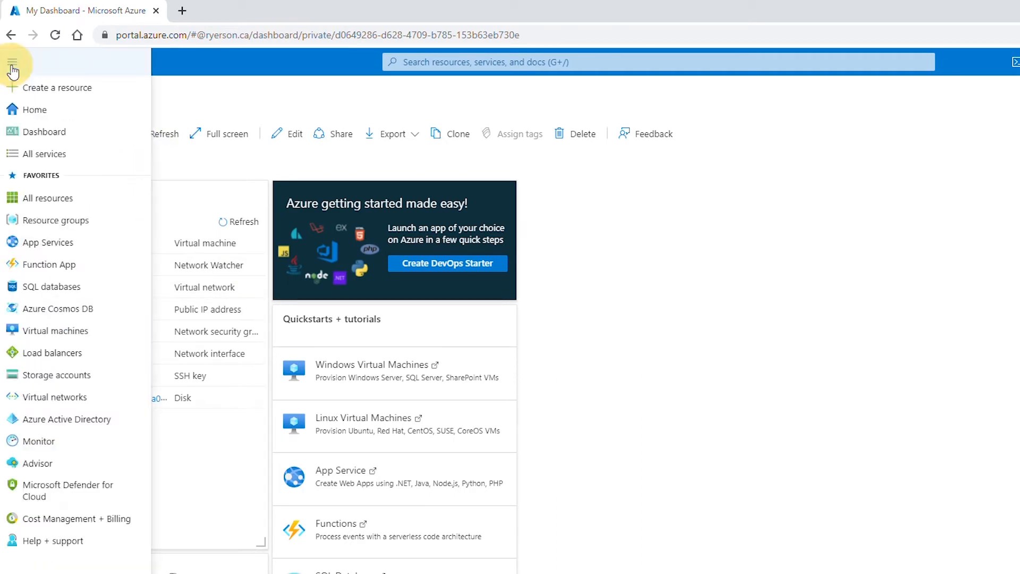
{"action": "left_click", "coordinate": [33, 111]}
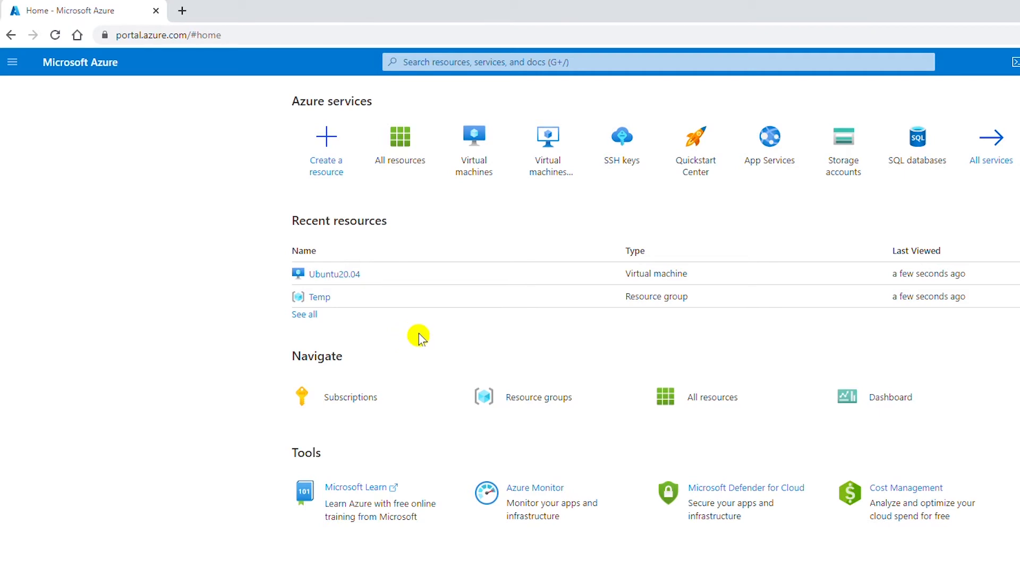
{"action": "left_click", "coordinate": [332, 275]}
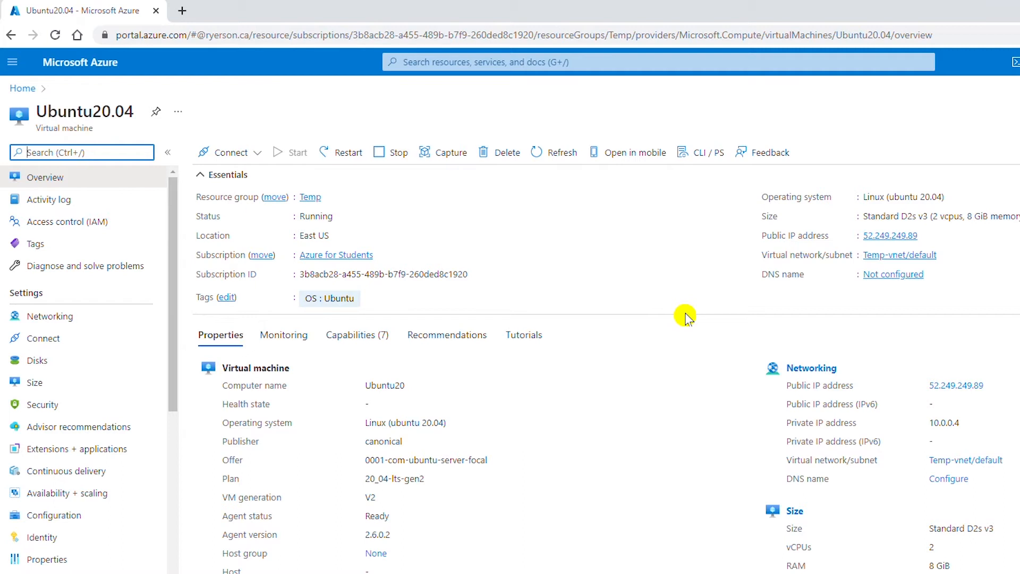
Search the web for git for windows in a new browser tab and download Git-2.35.1.2-64-bit.exe to the E: drive.
{"action": "left_click", "coordinate": [181, 12]}
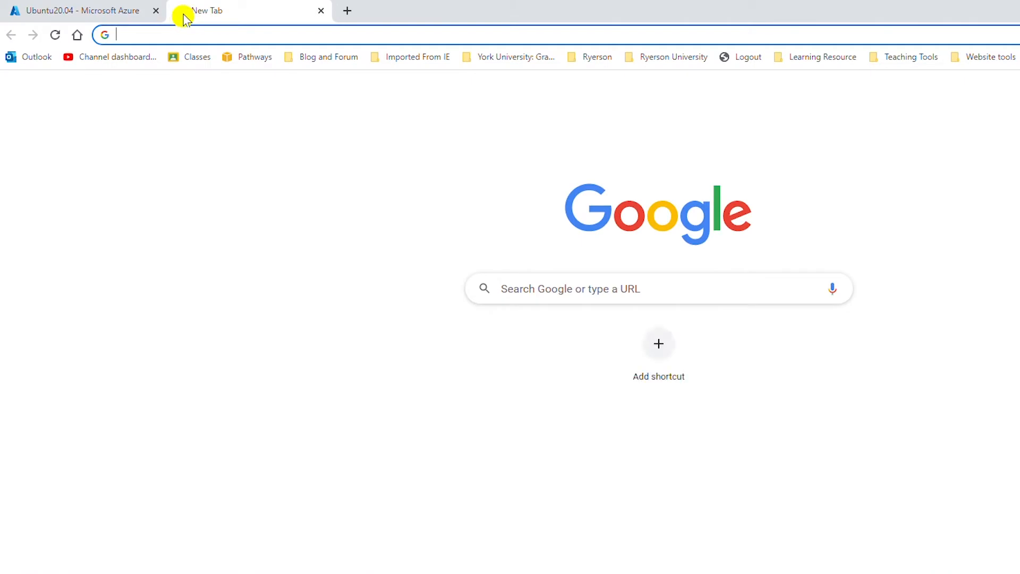
{"action": "type", "text": "git for"}
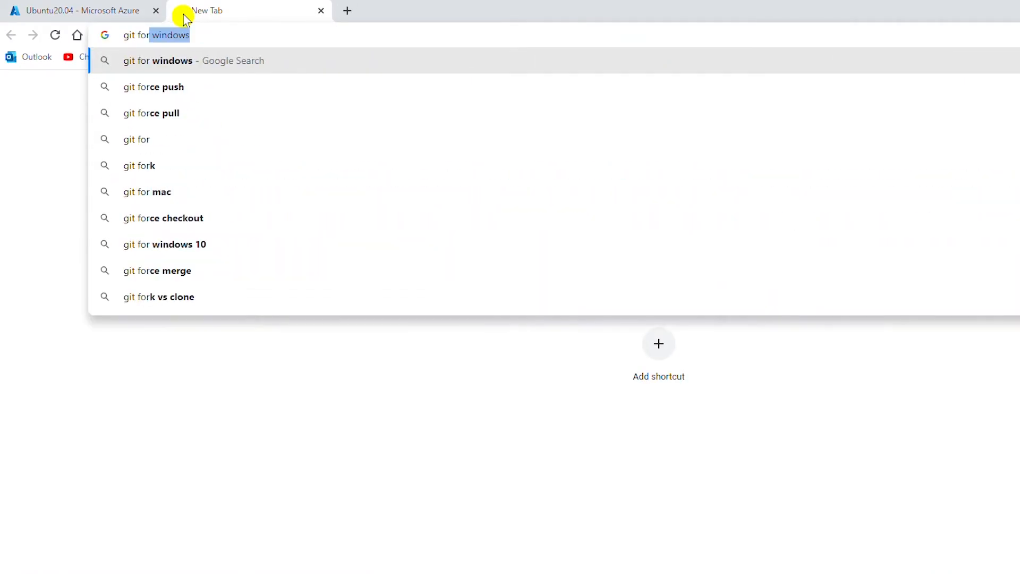
{"action": "key", "text": "Return"}
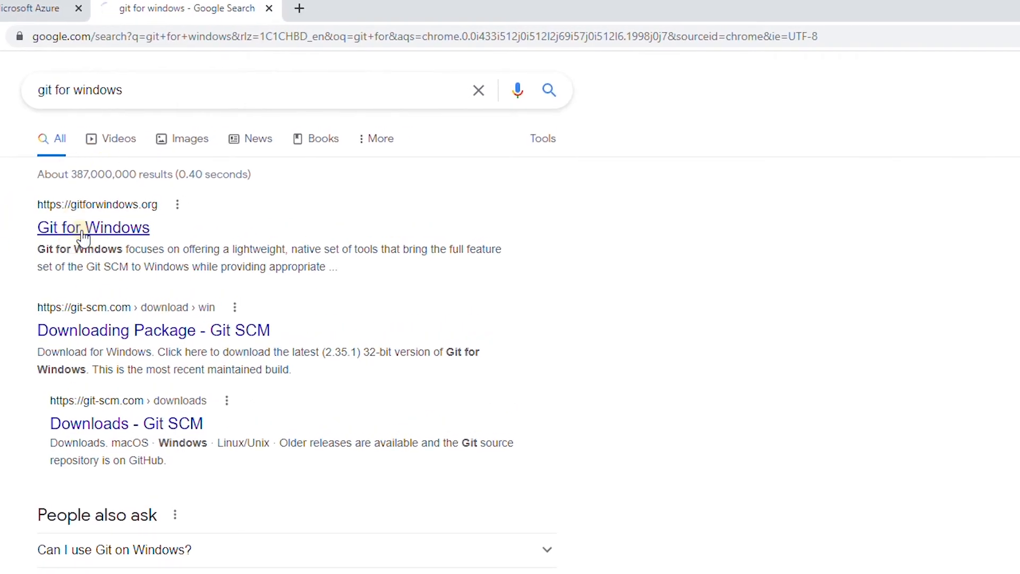
{"action": "left_click", "coordinate": [99, 220]}
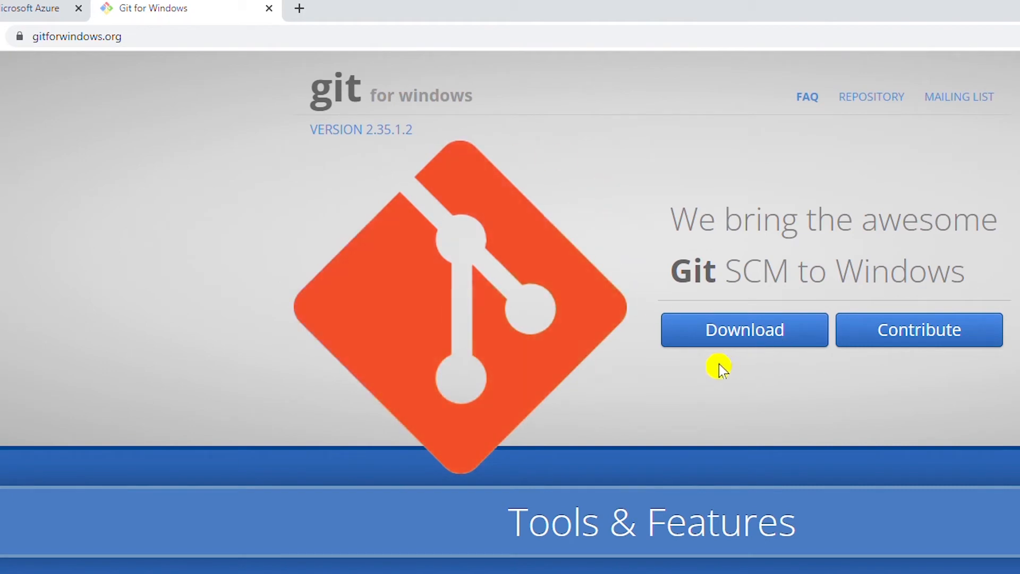
{"action": "left_click", "coordinate": [763, 342]}
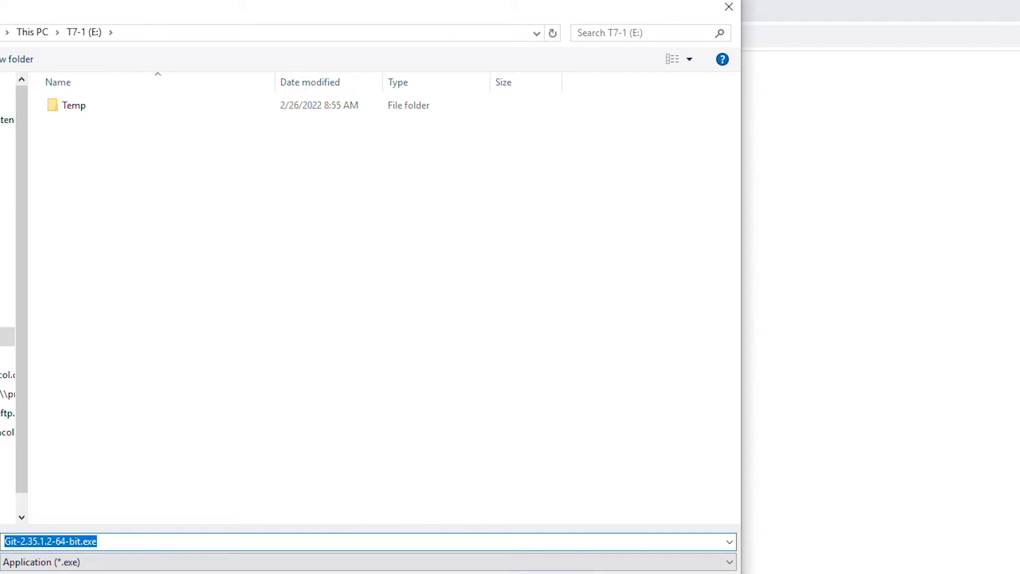
{"action": "key", "text": "Return"}
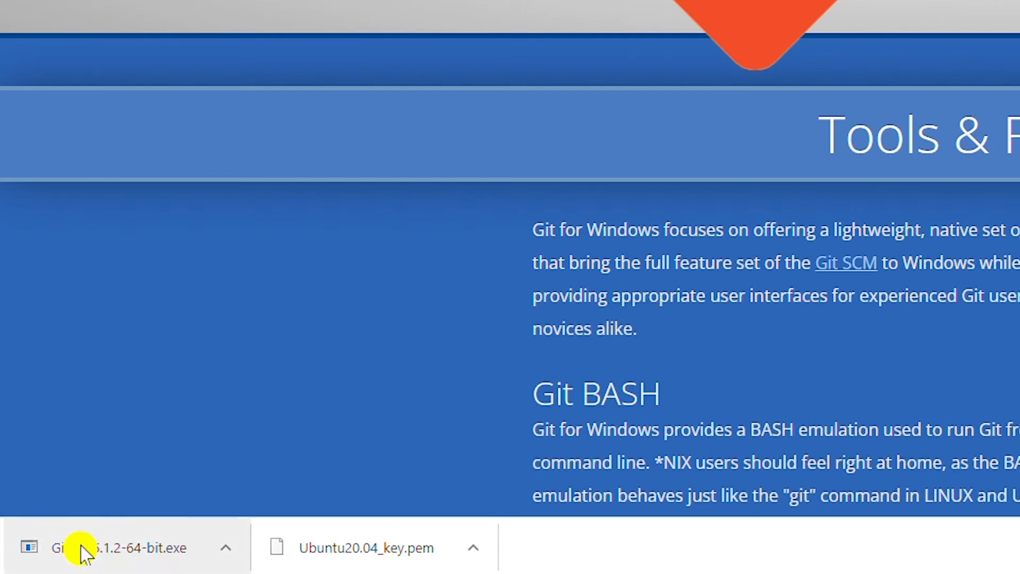
{"action": "left_click", "coordinate": [125, 559]}
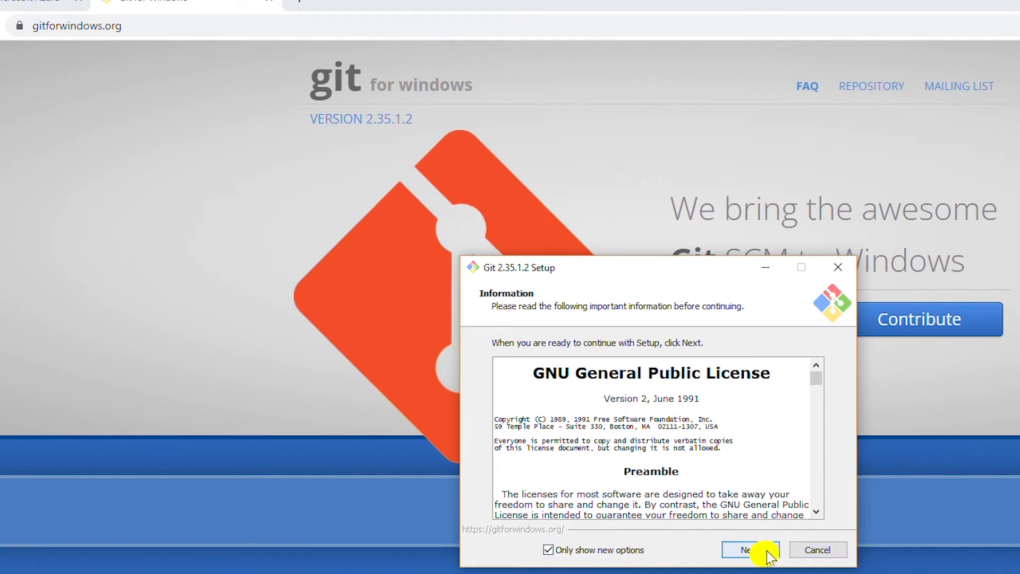
{"action": "left_click", "coordinate": [816, 551]}
{"action": "left_click", "coordinate": [724, 501]}
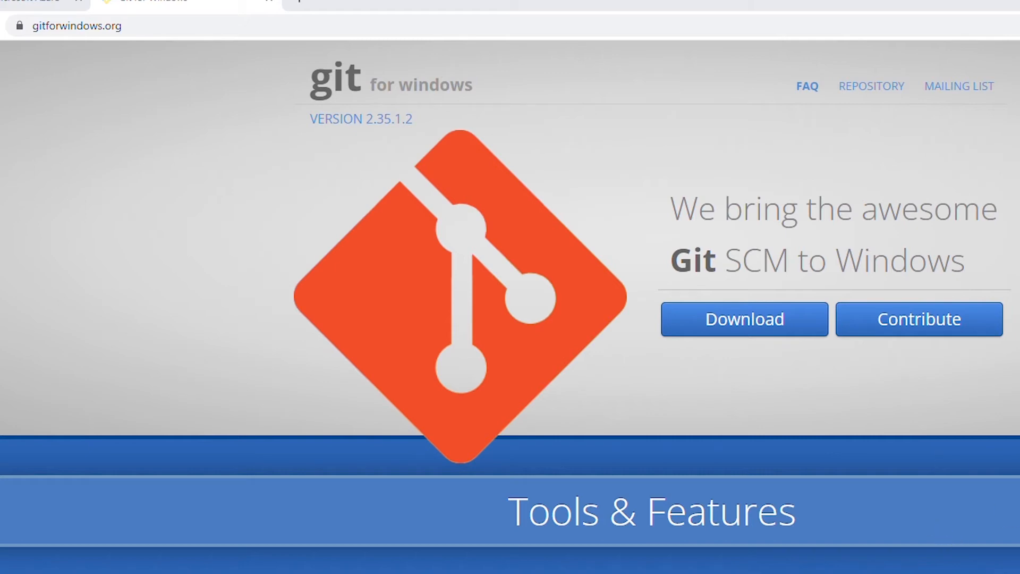
Switch to File Explorer on the E: drive and permanently delete Git-2.35.1.2-64-bit.exe.
{"action": "left_click_drag", "start_coordinate": [1019, 160], "coordinate": [394, 65]}
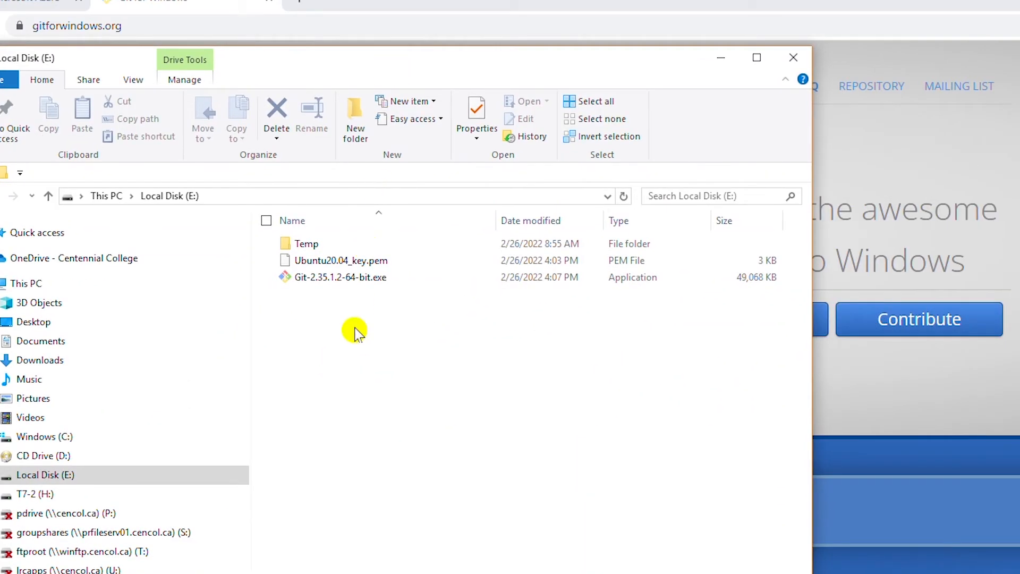
{"action": "left_click", "coordinate": [353, 194]}
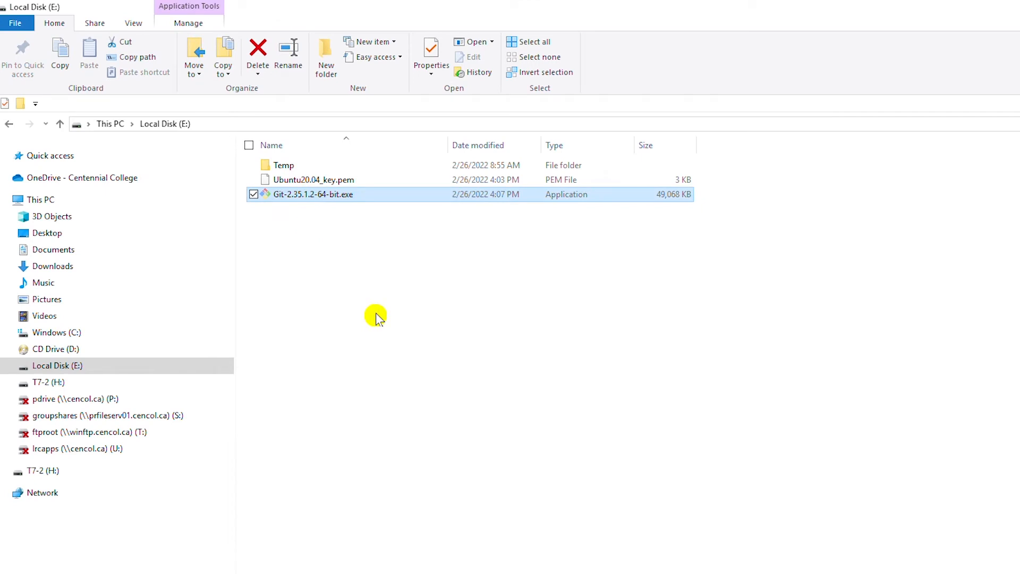
{"action": "key", "text": "shift+Delete"}
{"action": "key", "text": "Return"}
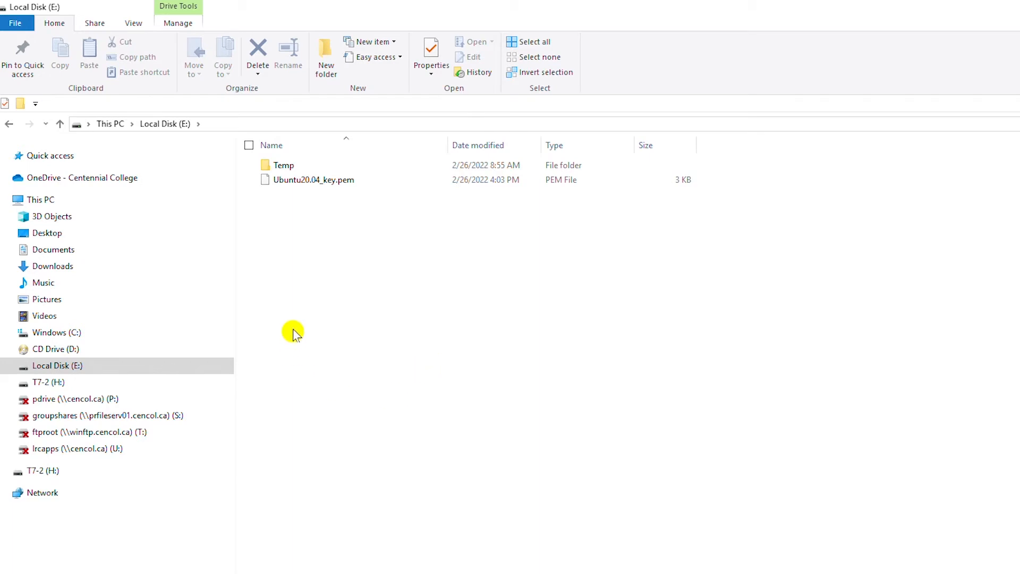
Open Git Bash in the E: drive folder that contains Ubuntu20.04_key.pem.
{"action": "right_click", "coordinate": [325, 291]}
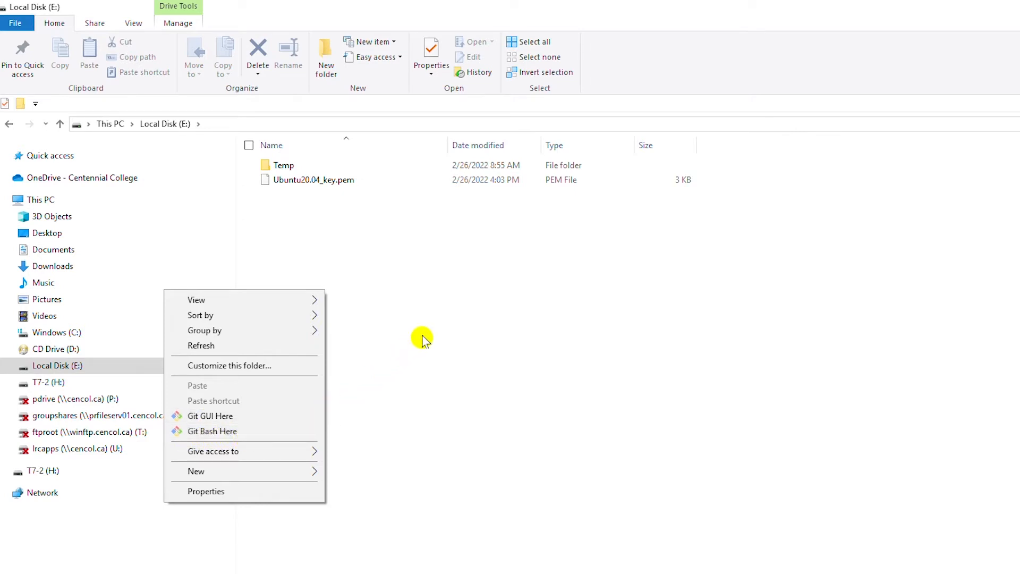
{"action": "left_click", "coordinate": [266, 439]}
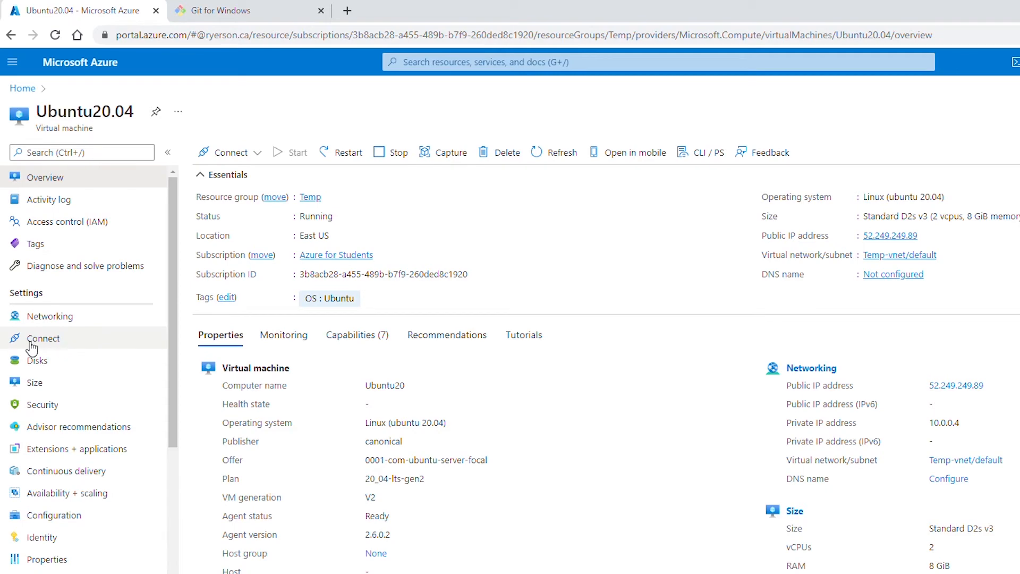
Copy the example SSH command from the virtual machine's Connect page and paste it at the Git Bash prompt.
{"action": "left_click", "coordinate": [55, 348]}
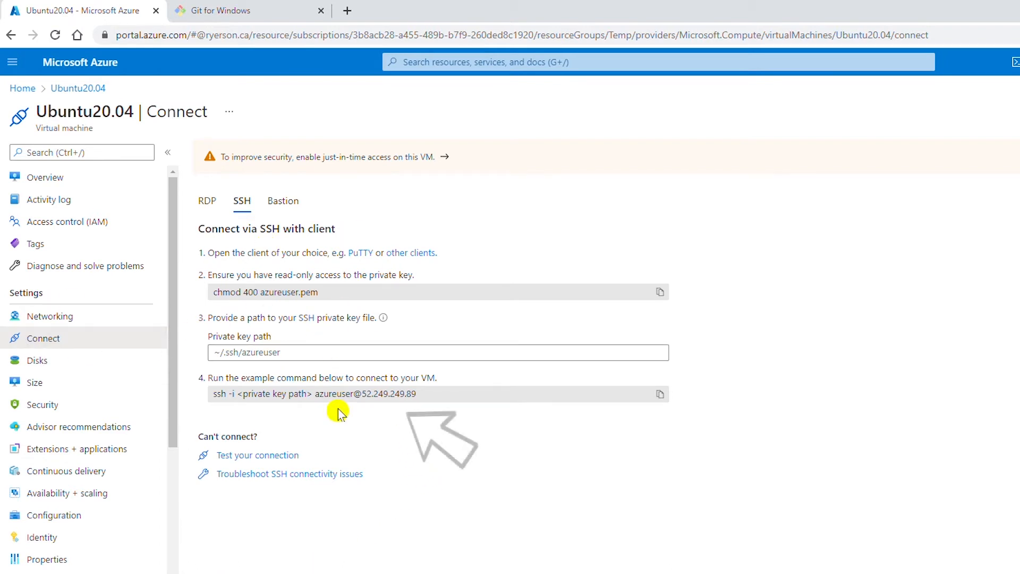
{"action": "left_click", "coordinate": [660, 393]}
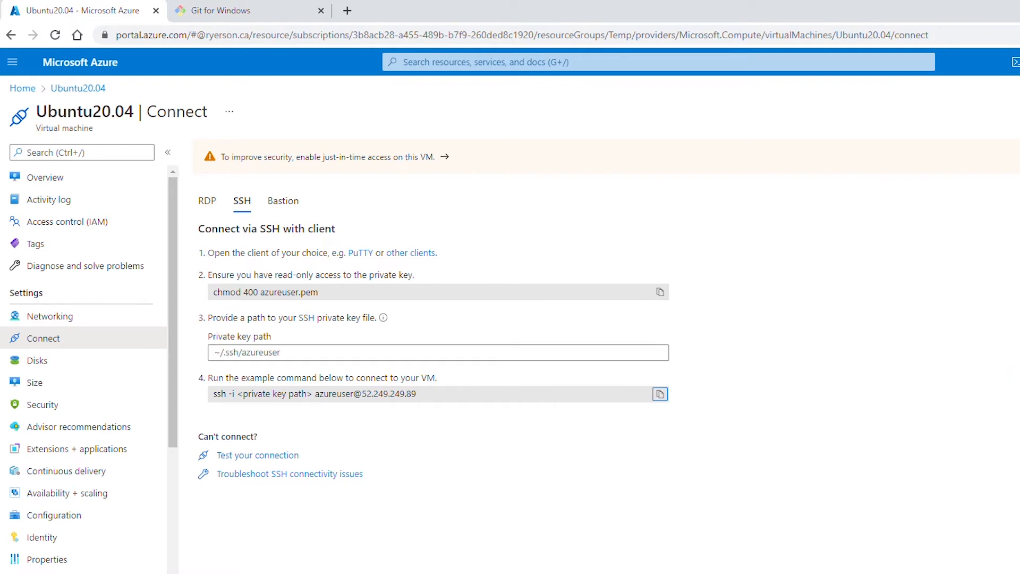
{"action": "key", "text": "alt+Tab"}
{"action": "right_click", "coordinate": [111, 108]}
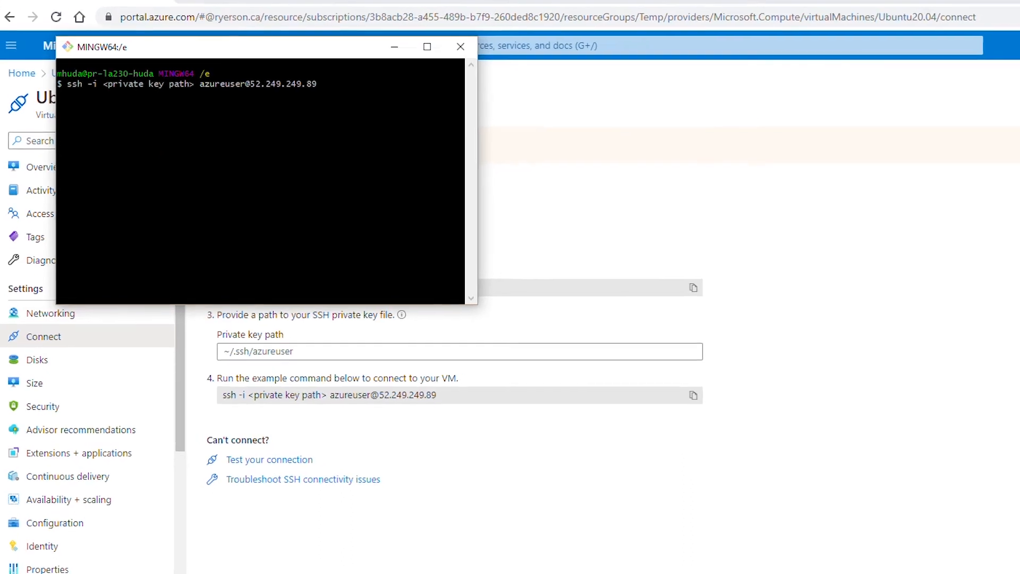
{"action": "left_click_drag", "start_coordinate": [109, 56], "coordinate": [208, 64]}
{"action": "left_click", "coordinate": [211, 63]}
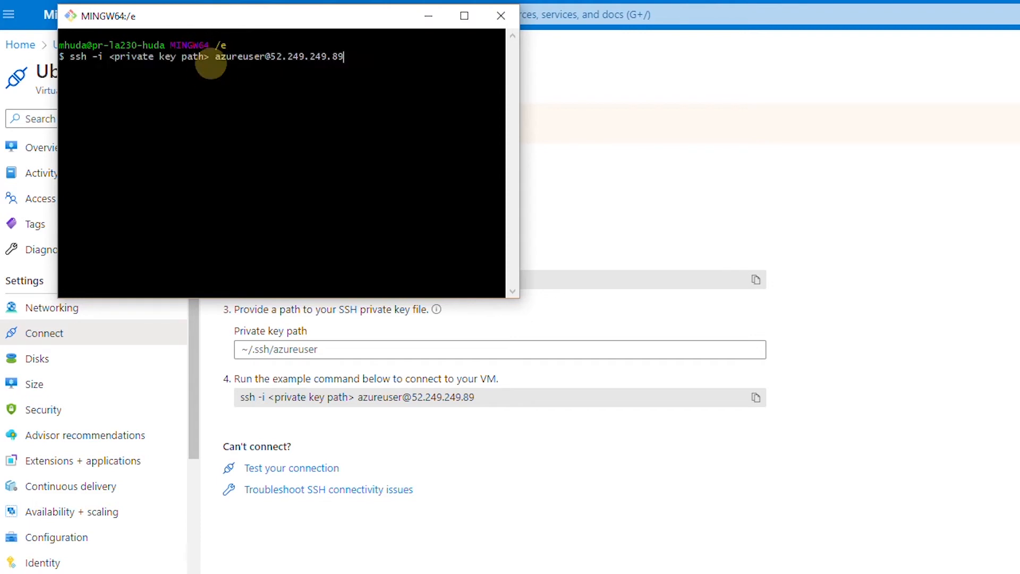
Remove the <private key path> placeholder from the pasted ssh -i command.
{"action": "left_click", "coordinate": [195, 128]}
{"action": "key", "text": "Left"}
{"action": "key", "text": "Left"}
{"action": "key", "text": "Left"}
{"action": "key", "text": "Left"}
{"action": "key", "text": "Left"}
{"action": "key", "text": "Left"}
{"action": "key", "text": "Left"}
{"action": "key", "text": "Left"}
{"action": "key", "text": "Left"}
{"action": "key", "text": "Left"}
{"action": "key", "text": "Left"}
{"action": "key", "text": "Left"}
{"action": "key", "text": "Left"}
{"action": "key", "text": "Left"}
{"action": "key", "text": "Left"}
{"action": "key", "text": "Left"}
{"action": "key", "text": "Left"}
{"action": "key", "text": "Left"}
{"action": "key", "text": "Left"}
{"action": "key", "text": "Left"}
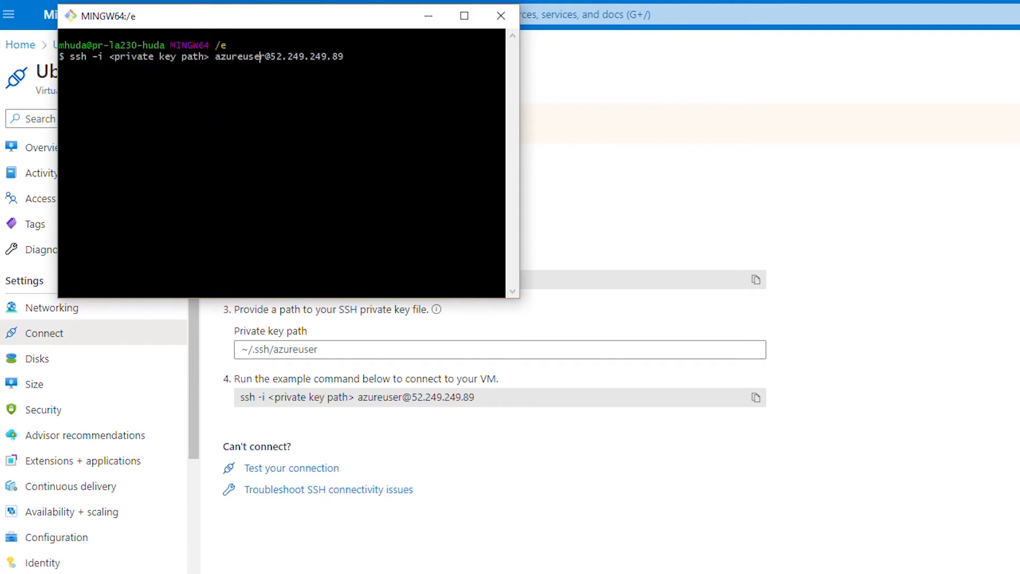
{"action": "key", "text": "BackSpace"}
{"action": "key", "text": "BackSpace"}
{"action": "key", "text": "BackSpace"}
{"action": "key", "text": "BackSpace"}
{"action": "key", "text": "BackSpace"}
{"action": "key", "text": "BackSpace"}
{"action": "key", "text": "BackSpace"}
{"action": "key", "text": "BackSpace"}
{"action": "key", "text": "BackSpace"}
{"action": "key", "text": "BackSpace"}
{"action": "key", "text": "BackSpace"}
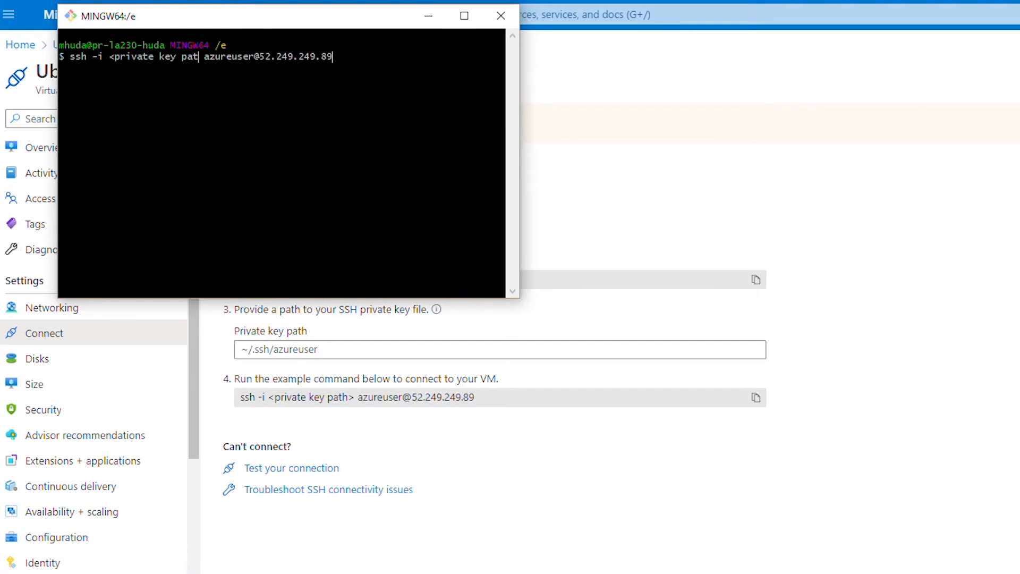
{"action": "key", "text": "BackSpace"}
{"action": "key", "text": "BackSpace"}
{"action": "key", "text": "BackSpace"}
{"action": "key", "text": "BackSpace"}
{"action": "key", "text": "BackSpace"}
{"action": "key", "text": "BackSpace"}
{"action": "key", "text": "BackSpace"}
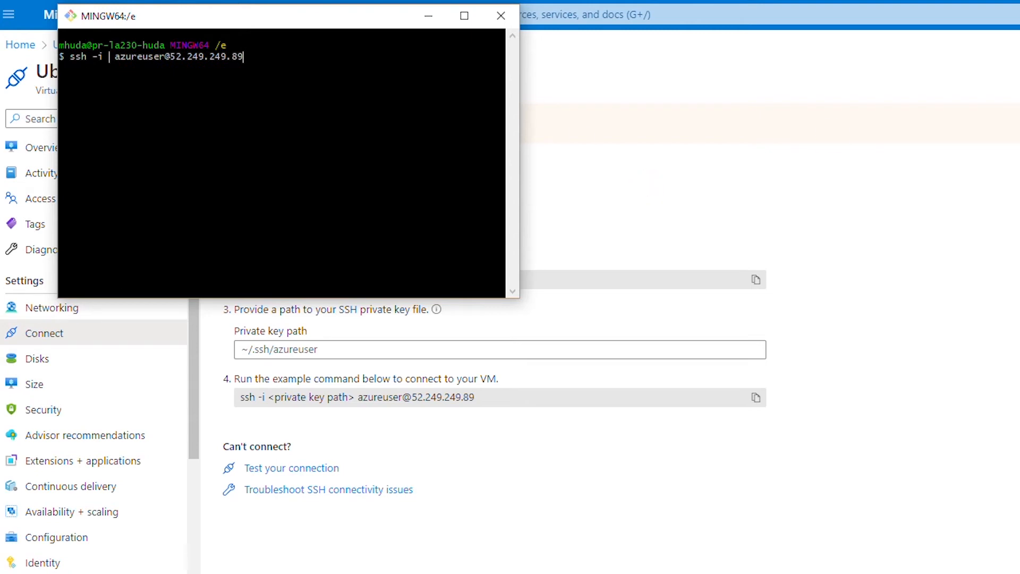
Place the E: drive File Explorer window beside Git Bash and insert Ubuntu20.04_key.pem as the key path after ssh -i.
{"action": "key", "text": "alt+Tab"}
{"action": "left_click_drag", "start_coordinate": [998, 2], "coordinate": [914, 93]}
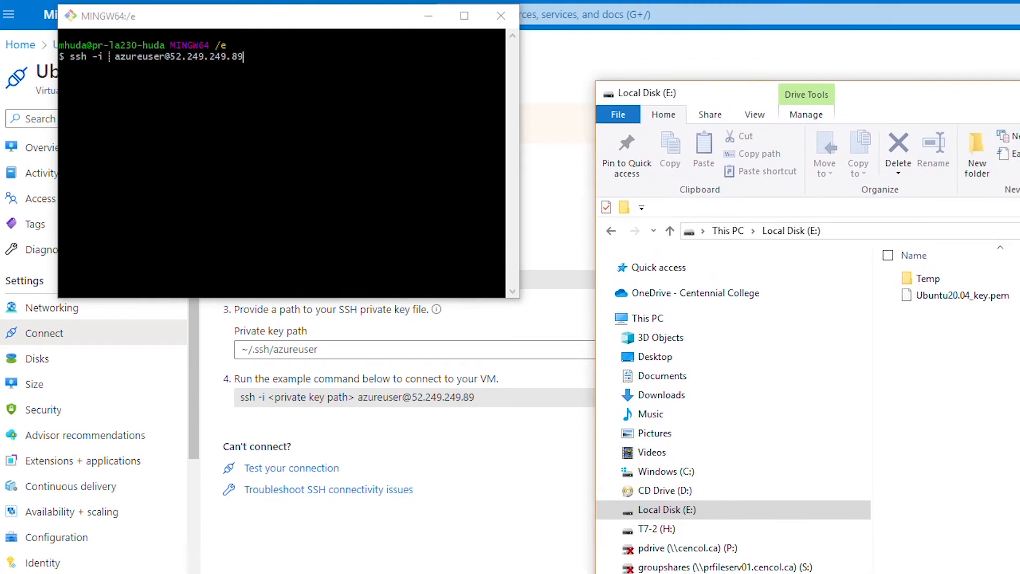
{"action": "right_click", "coordinate": [1007, 404]}
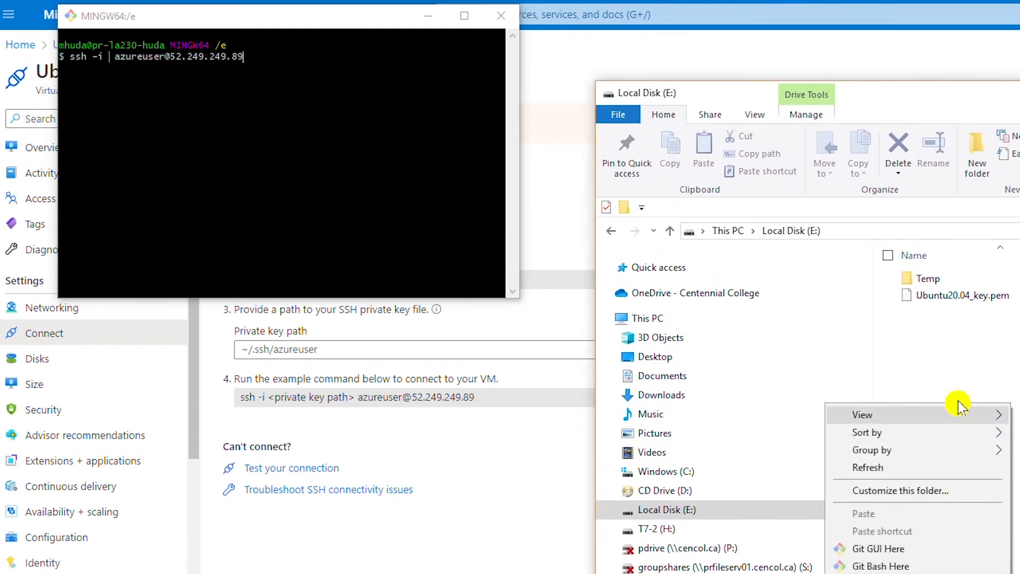
{"action": "left_click", "coordinate": [1019, 367]}
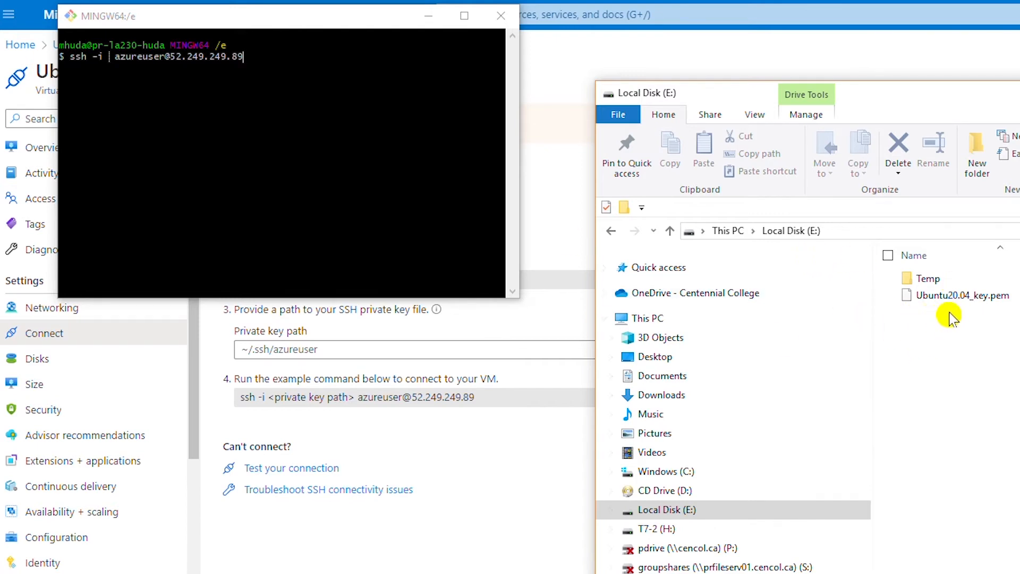
{"action": "left_click", "coordinate": [108, 57]}
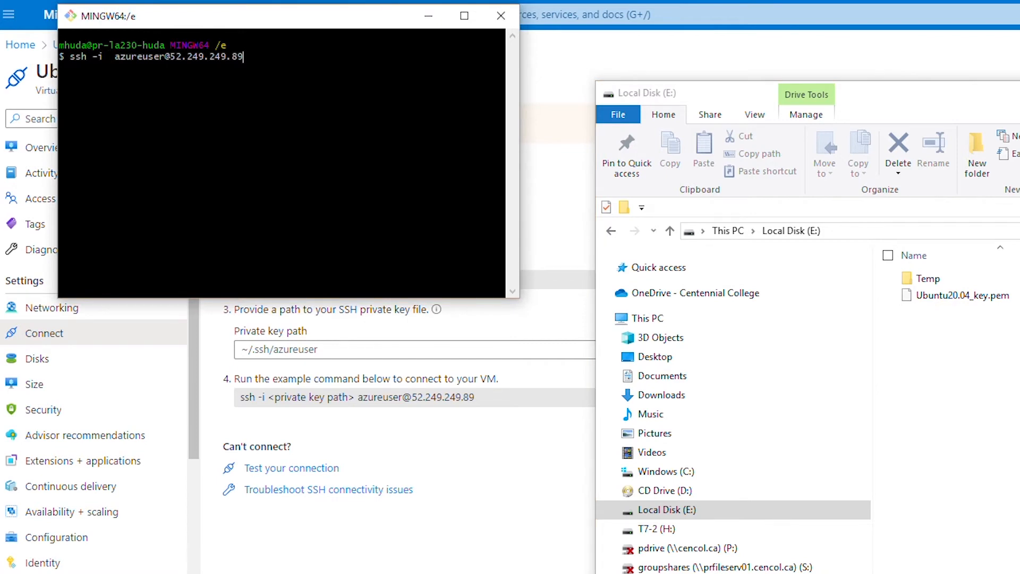
{"action": "left_click", "coordinate": [108, 56]}
{"action": "type", "text": "Ubuntu"}
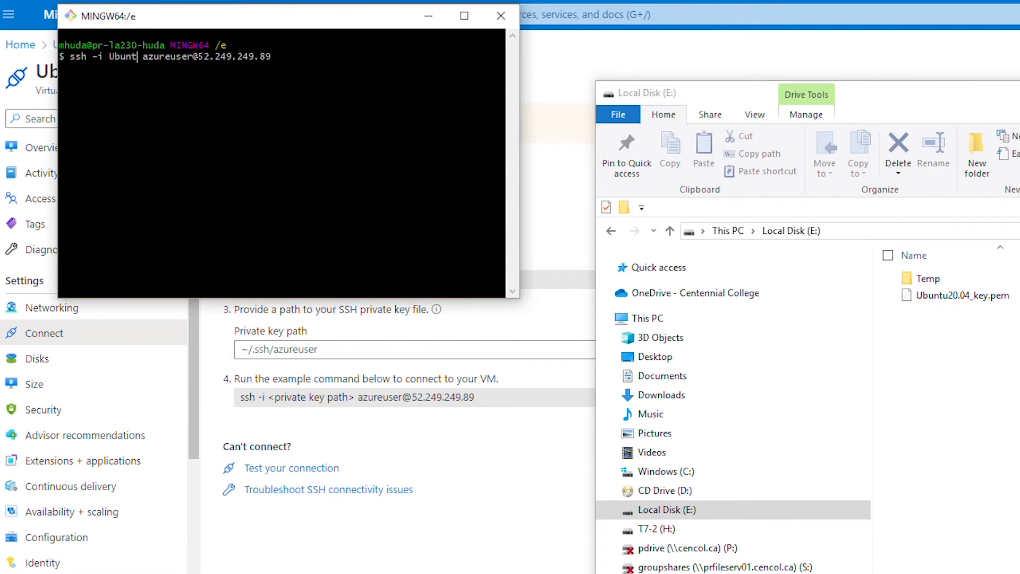
{"action": "type", "text": "20.04"}
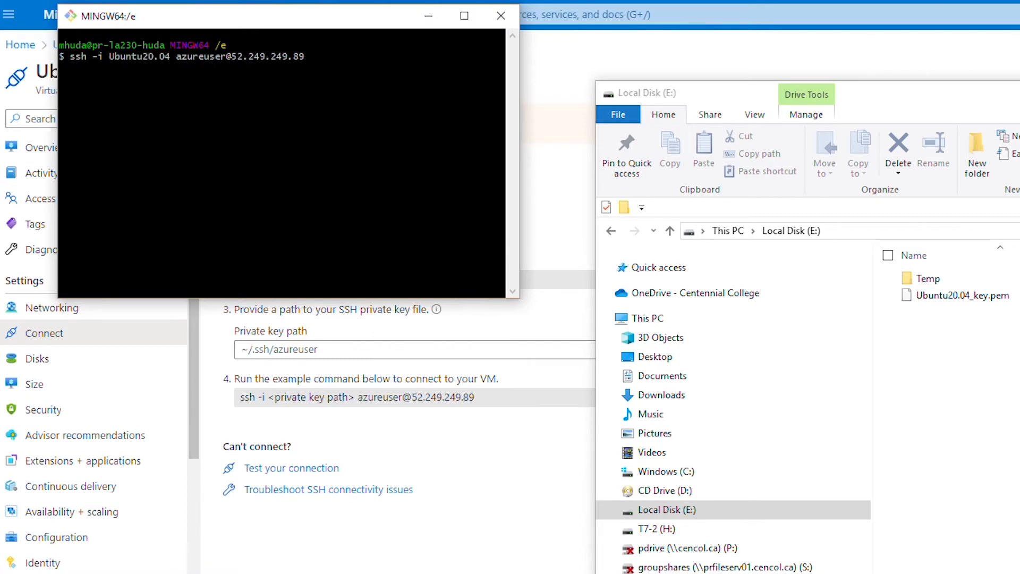
{"action": "type", "text": "_key"}
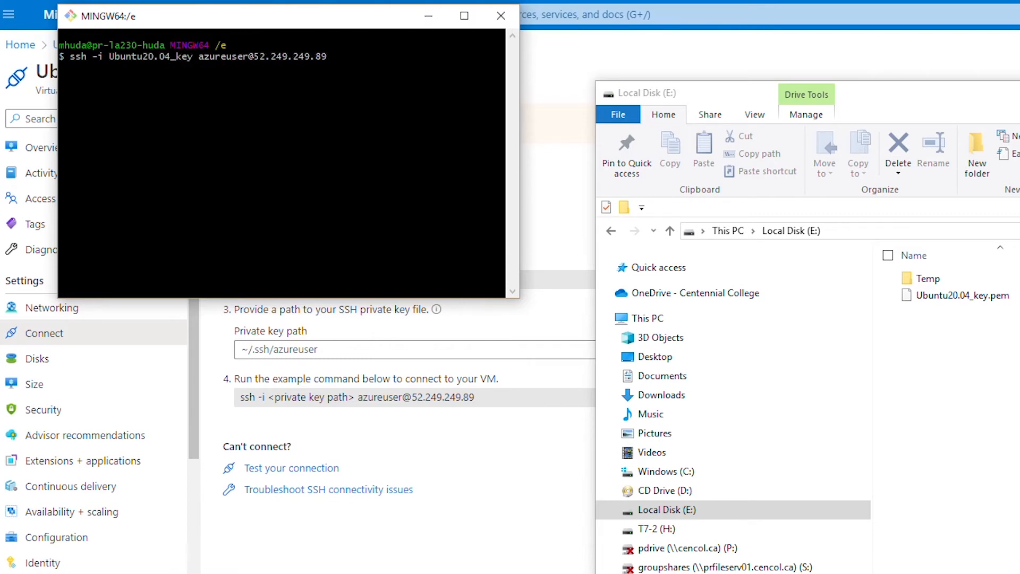
{"action": "type", "text": ".pem"}
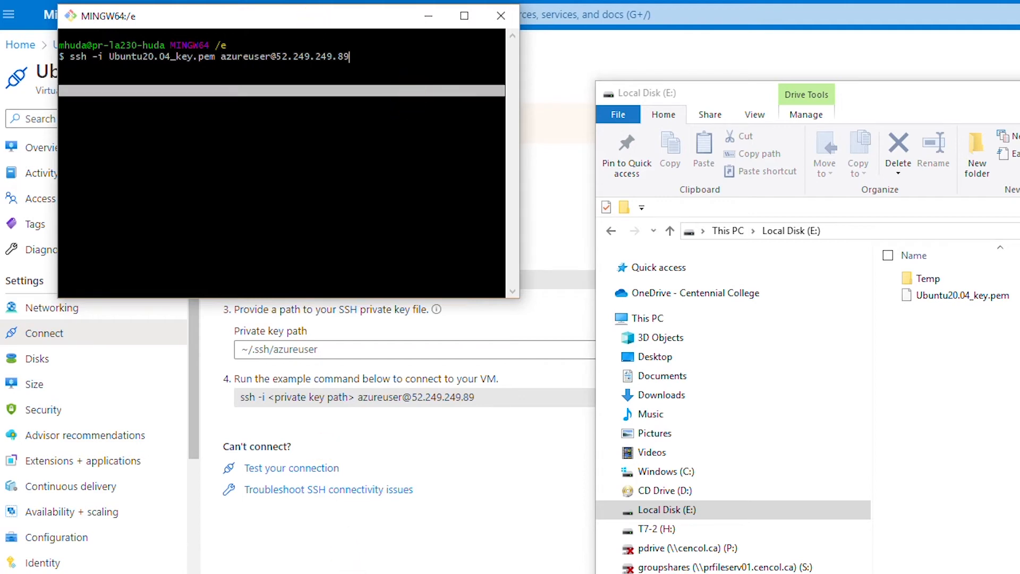
Run the SSH command to connect to the virtual machine and accept its host key with yes.
{"action": "left_click", "coordinate": [415, 93]}
{"action": "key", "text": "Return"}
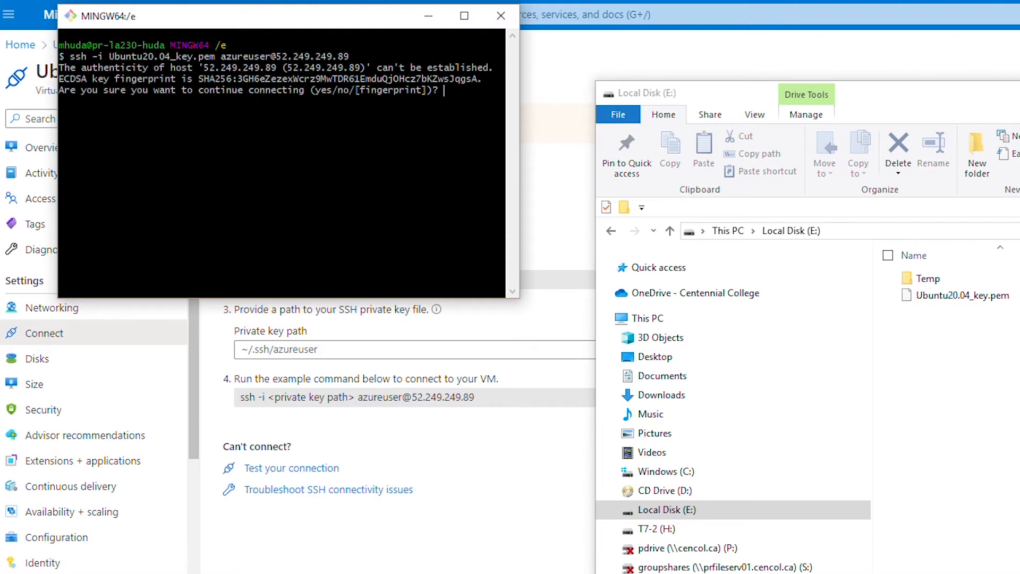
{"action": "type", "text": "yes"}
{"action": "key", "text": "Return"}
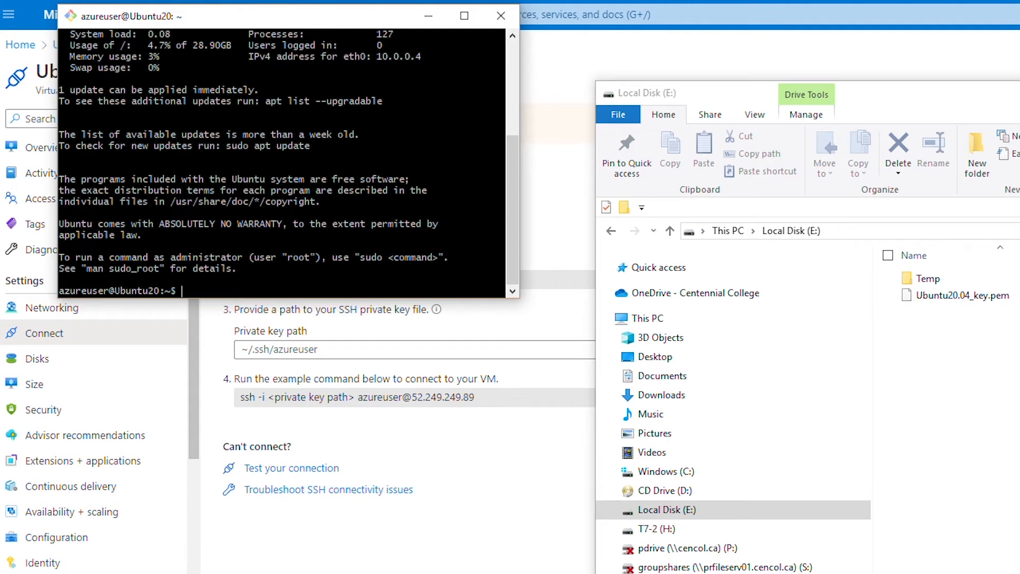
Run sudo apt-get update on the virtual machine, and leave the SSH session with exit, closing Git Bash.
{"action": "type", "text": "sudo apt-get update"}
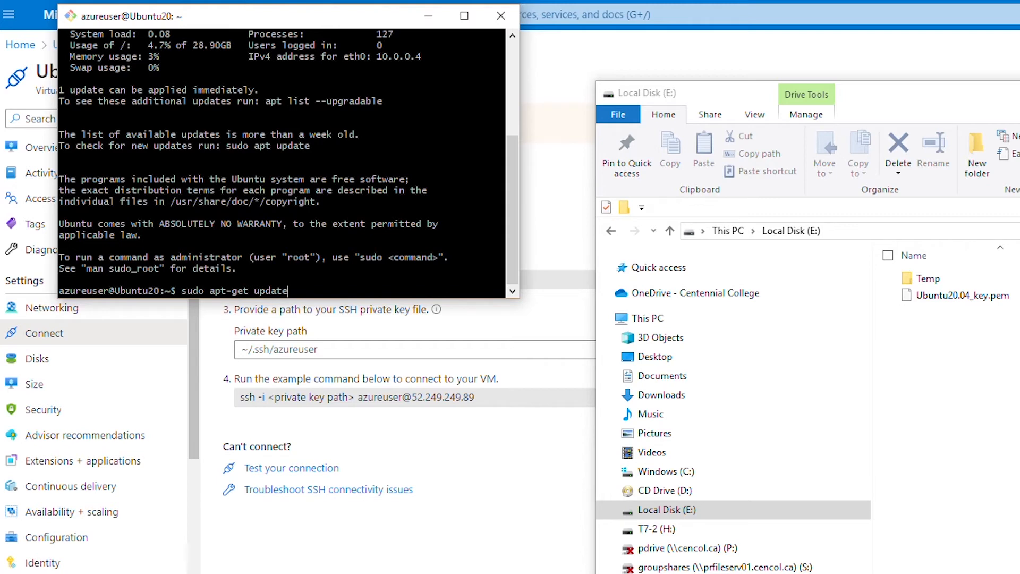
{"action": "key", "text": "Return"}
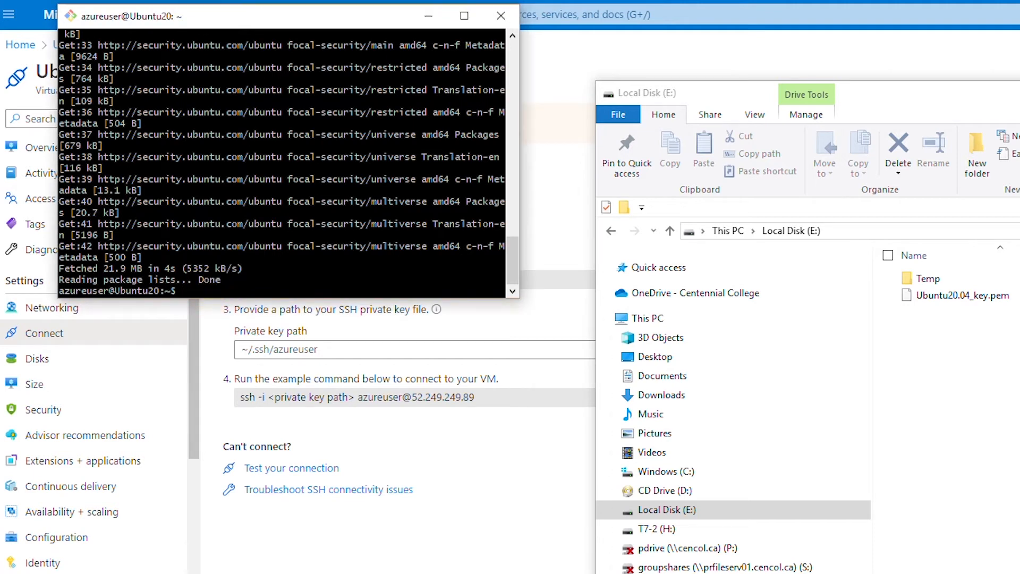
{"action": "type", "text": "exit"}
{"action": "key", "text": "Return"}
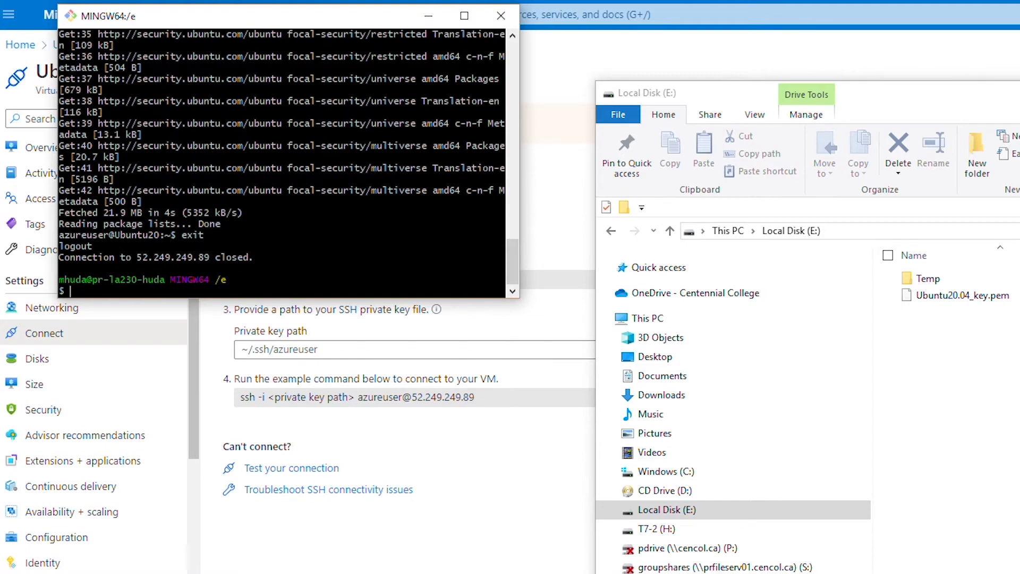
{"action": "left_click", "coordinate": [499, 24]}
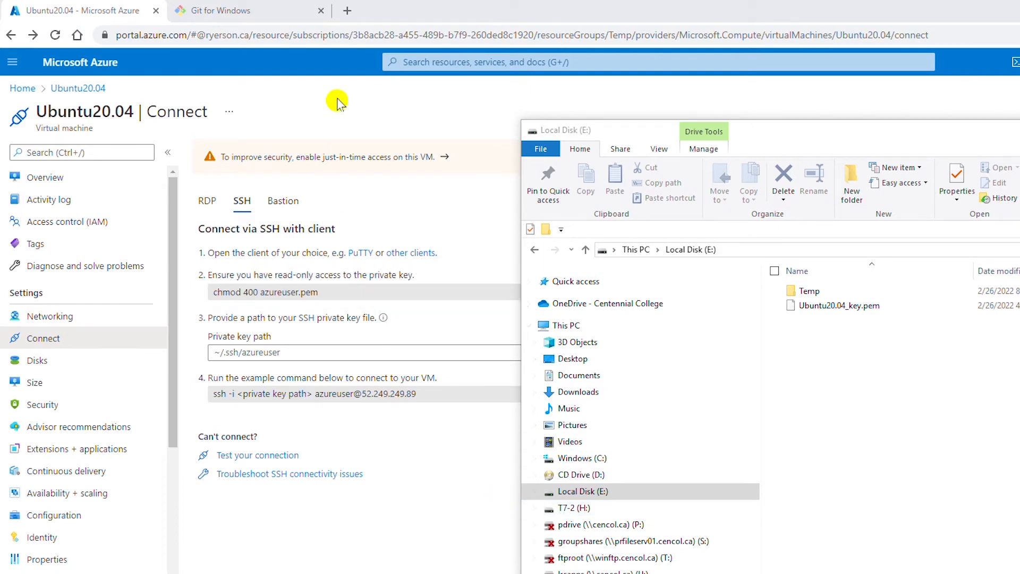
Search the web for download putty in the Git for Windows browser tab and open the putty.org result.
{"action": "left_click", "coordinate": [228, 11]}
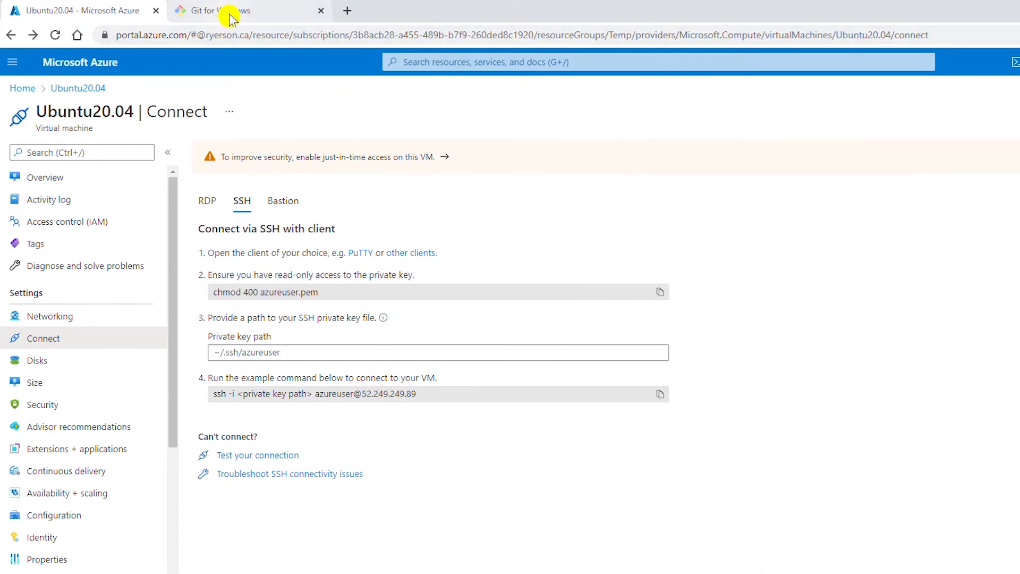
{"action": "left_click", "coordinate": [246, 13]}
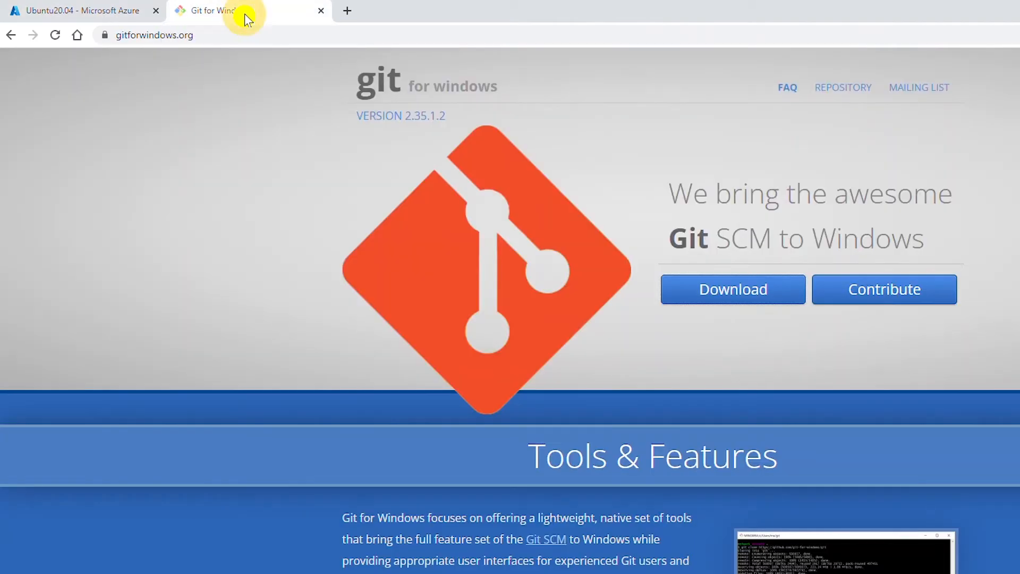
{"action": "type", "text": "downl"}
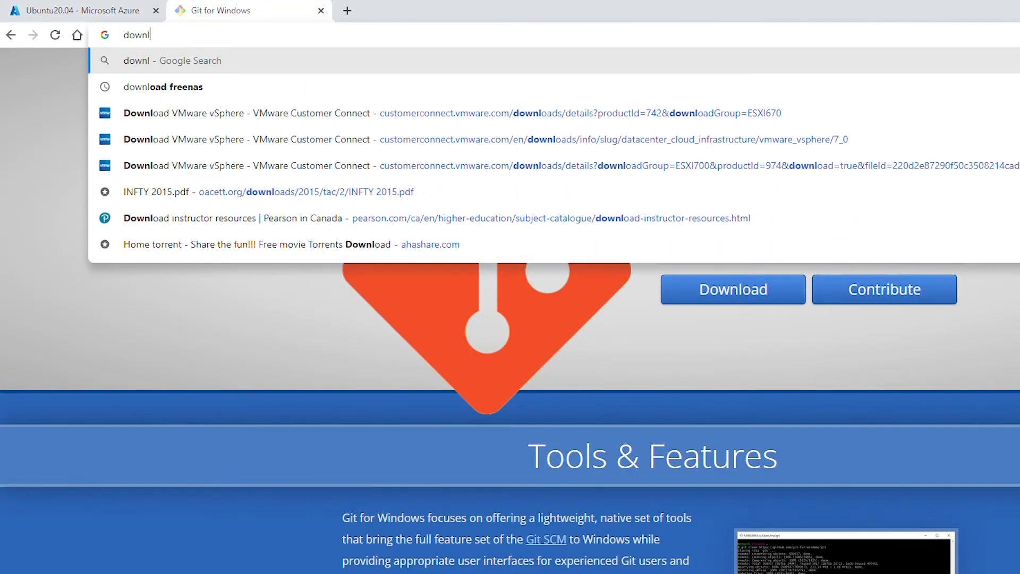
{"action": "type", "text": "oad put"}
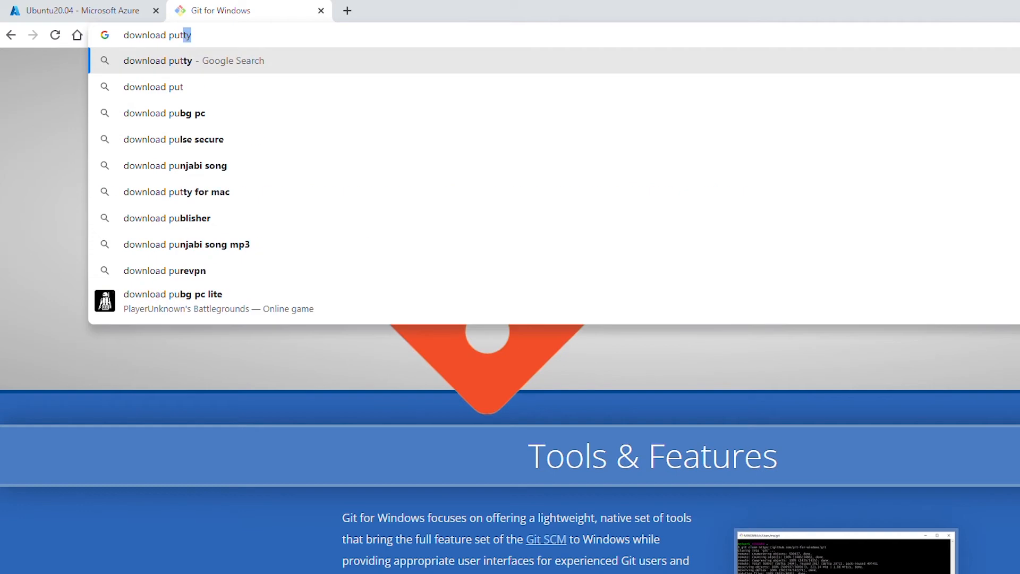
{"action": "key", "text": "Return"}
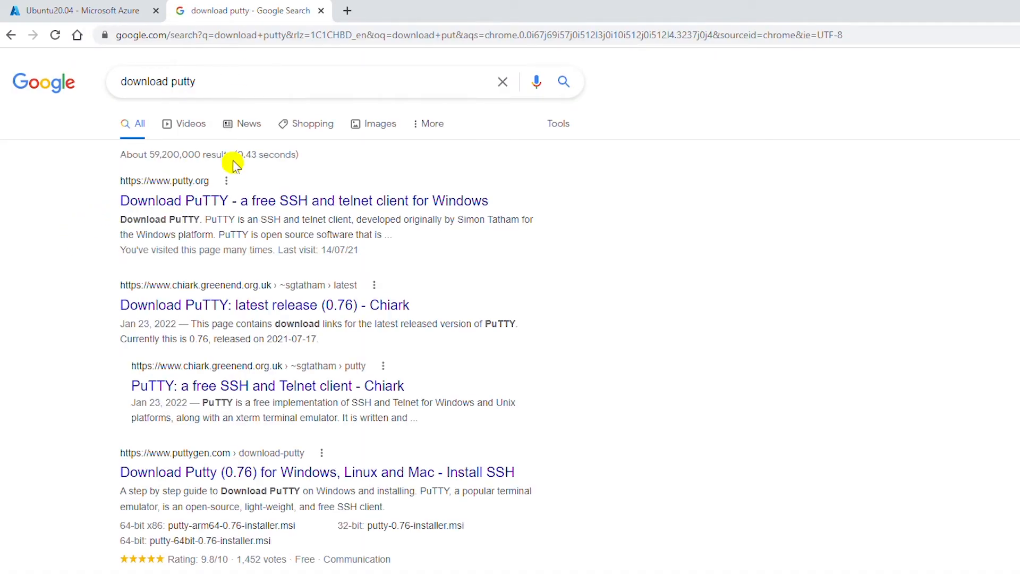
{"action": "left_click", "coordinate": [192, 202]}
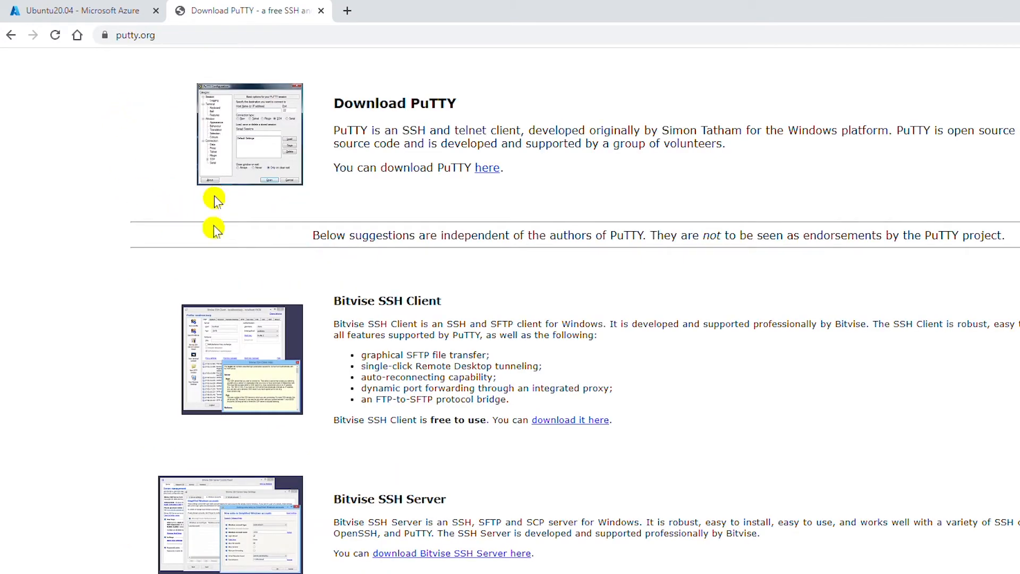
Go to the PuTTY download page and save putty-64bit-0.76-installer.msi to the E: drive.
{"action": "left_click", "coordinate": [486, 171]}
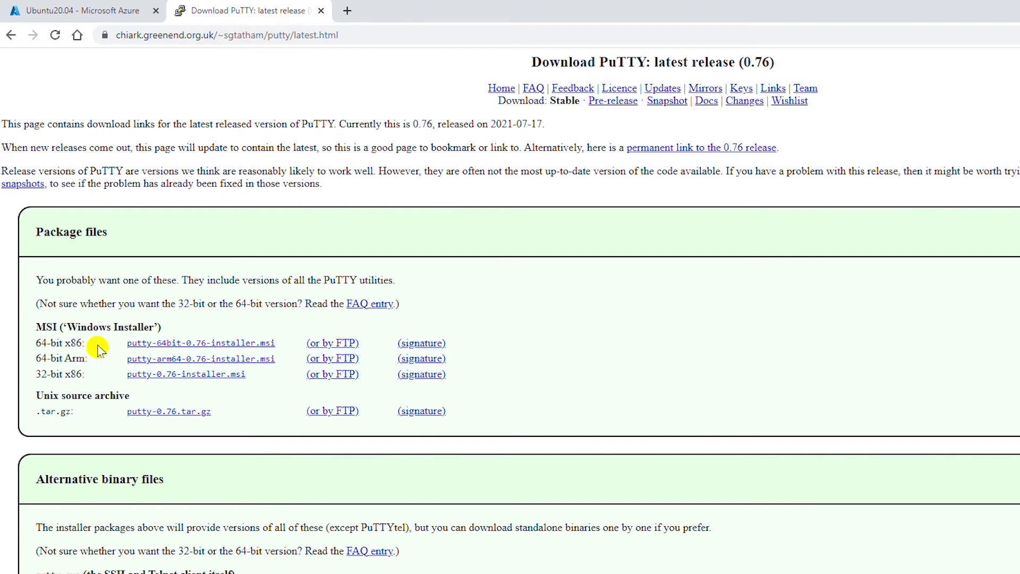
{"action": "left_click", "coordinate": [173, 343]}
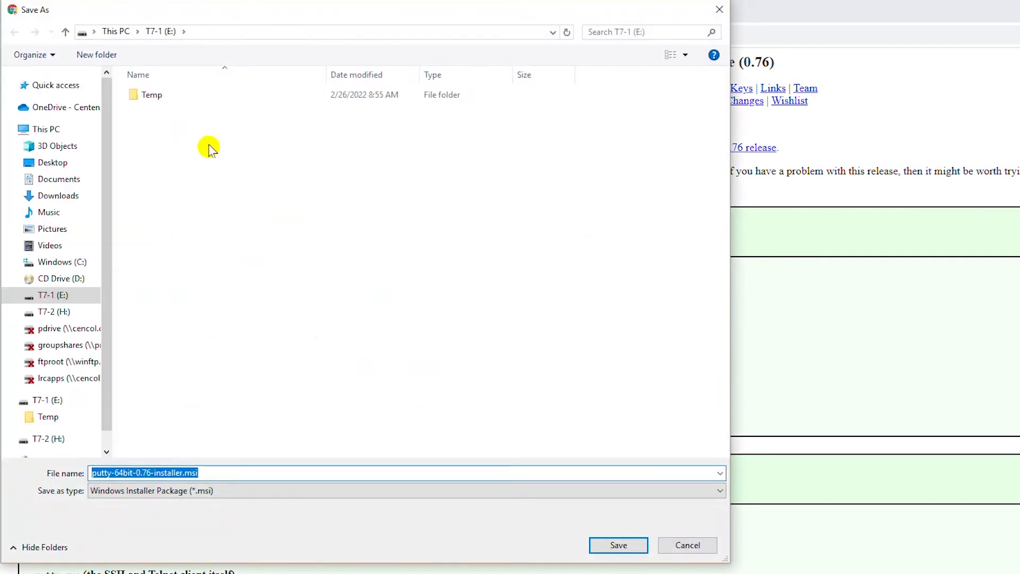
{"action": "left_click", "coordinate": [618, 546]}
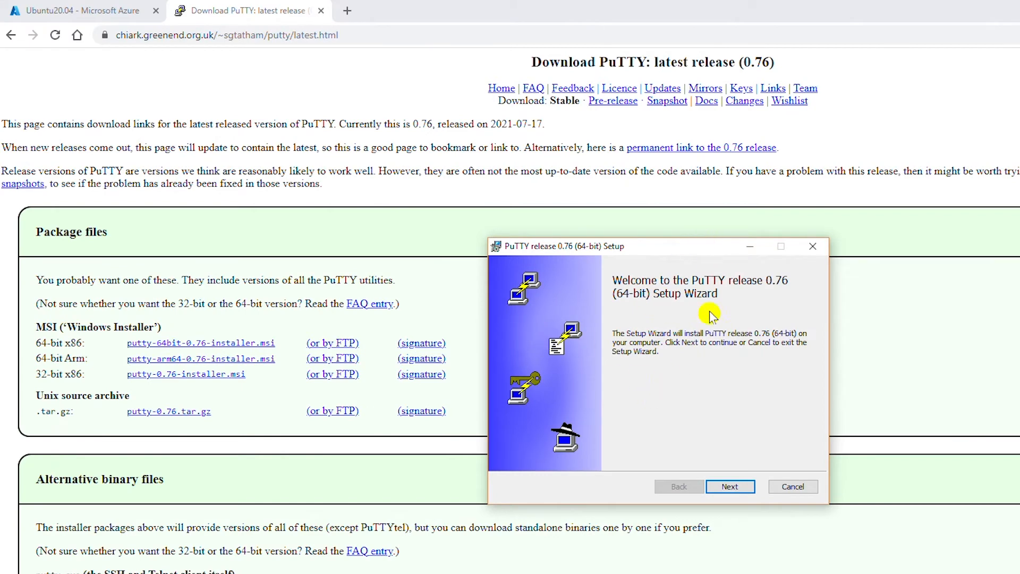
Cancel the PuTTY release 0.76 (64-bit) installation and exit its setup wizard.
{"action": "left_click", "coordinate": [806, 489]}
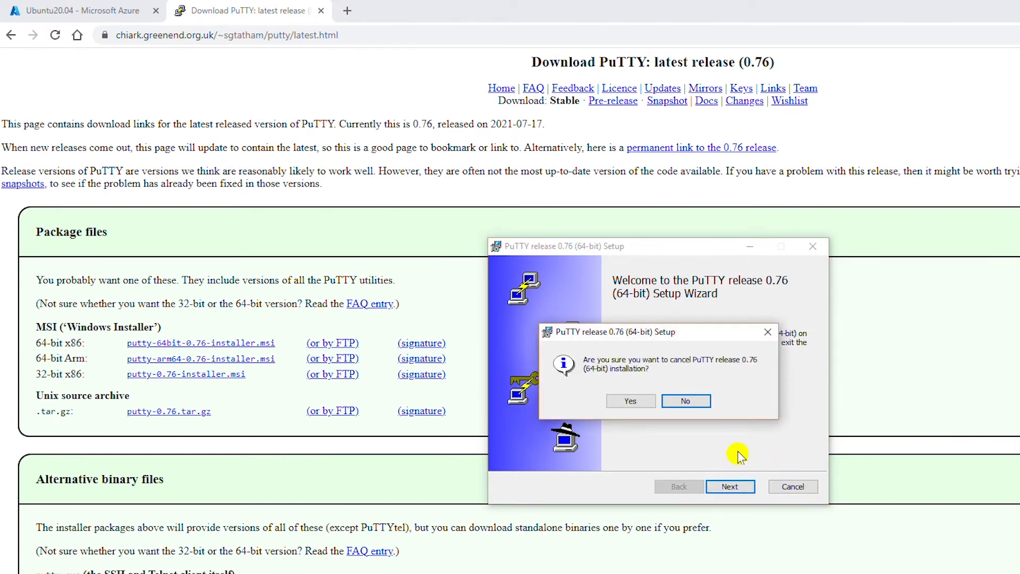
{"action": "left_click", "coordinate": [650, 401]}
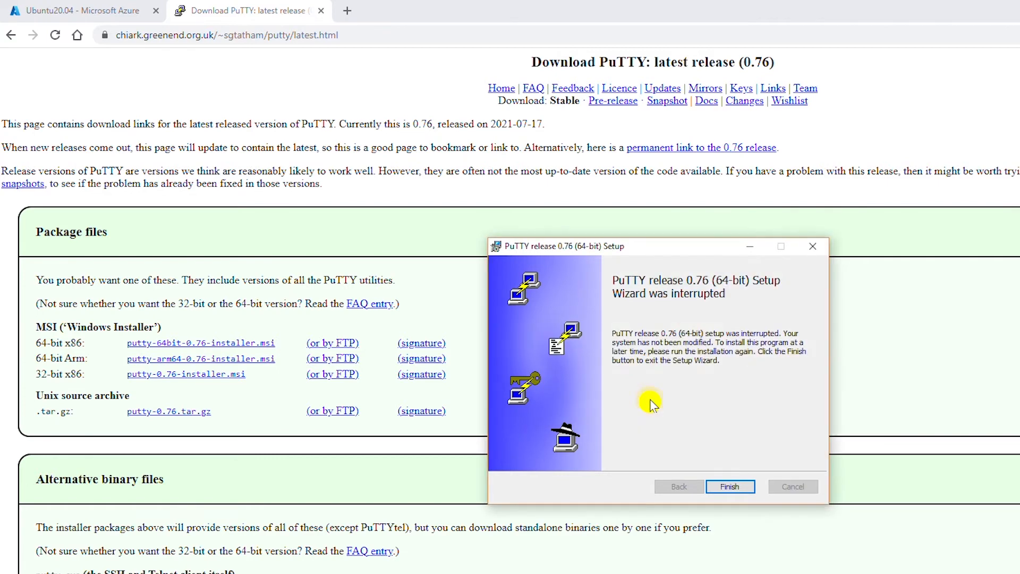
{"action": "left_click", "coordinate": [718, 489]}
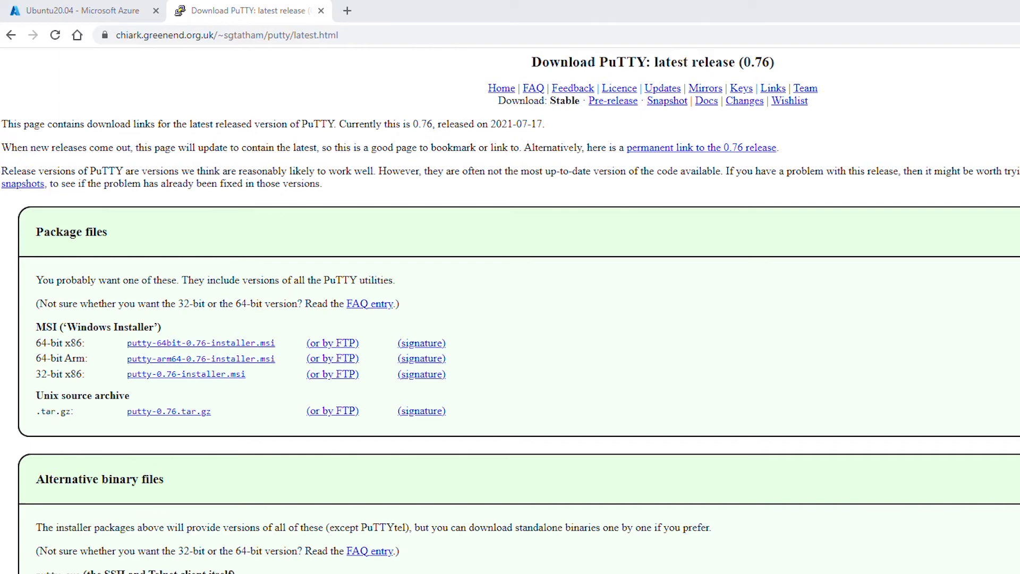
Find the installed PuTTY app through Windows search and launch it.
{"action": "key", "text": "super"}
{"action": "type", "text": "put"}
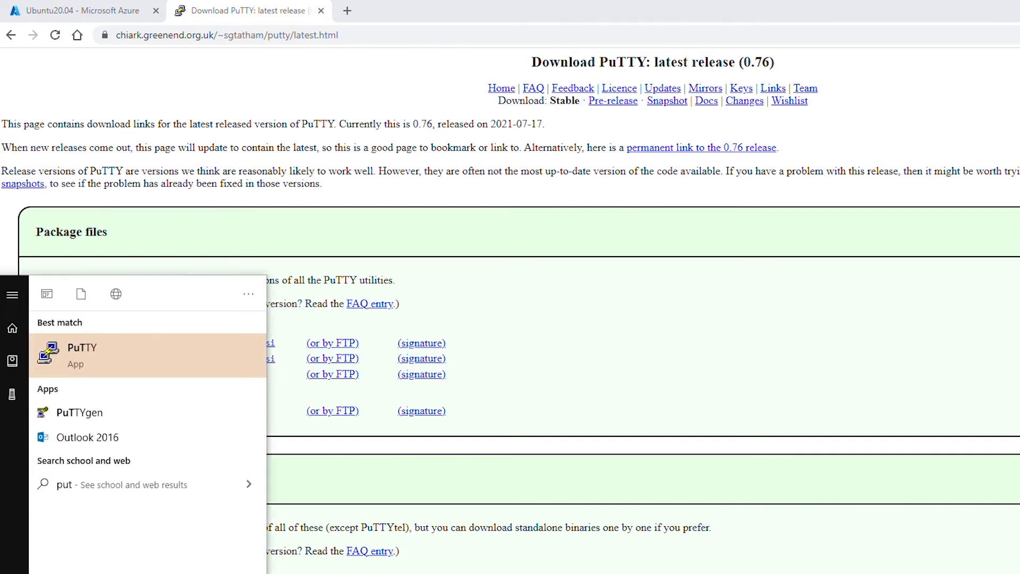
{"action": "key", "text": "Return"}
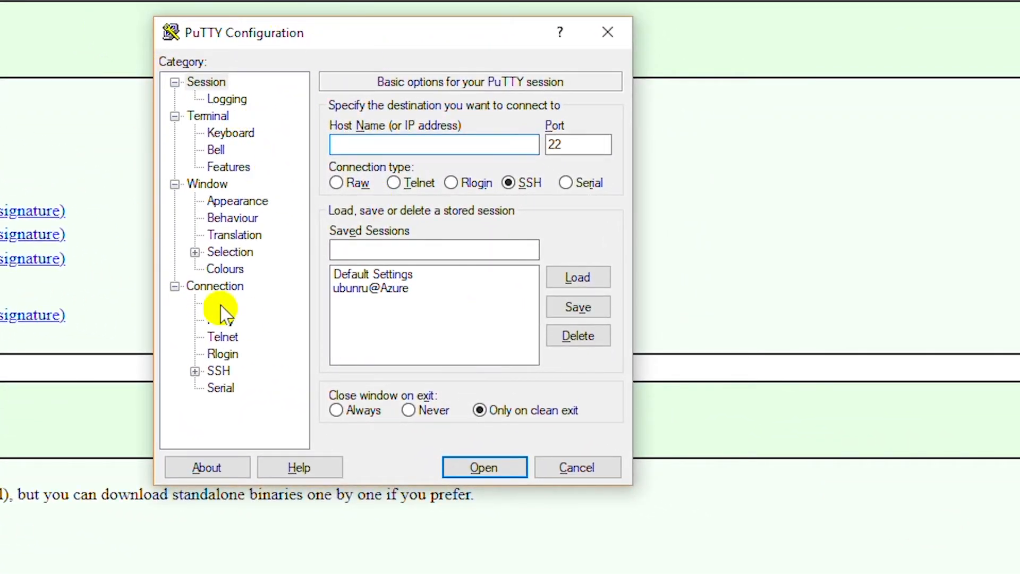
Delete the saved session ubunru@Azure from the stored PuTTY sessions.
{"action": "left_click", "coordinate": [376, 290]}
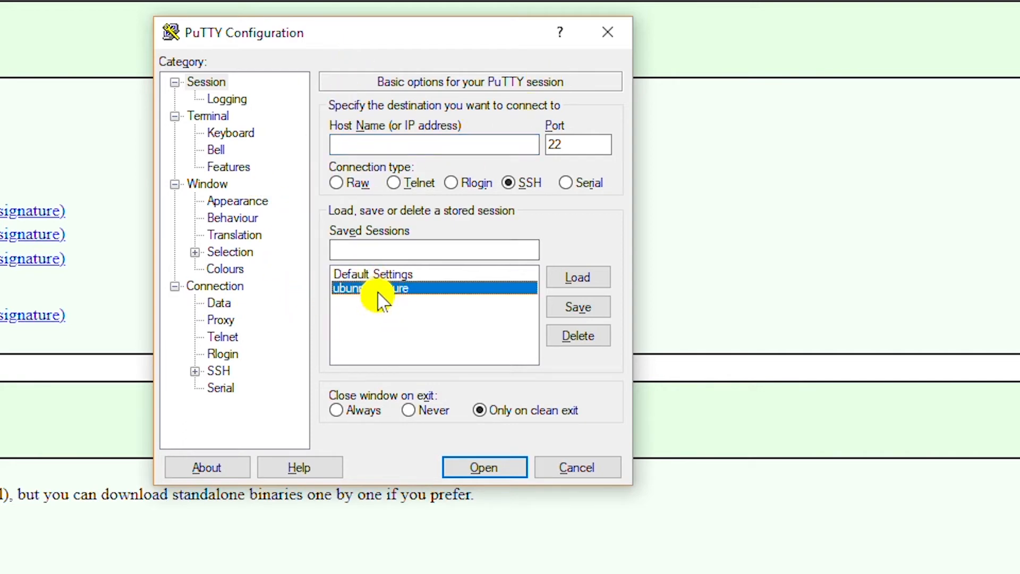
{"action": "left_click", "coordinate": [577, 340]}
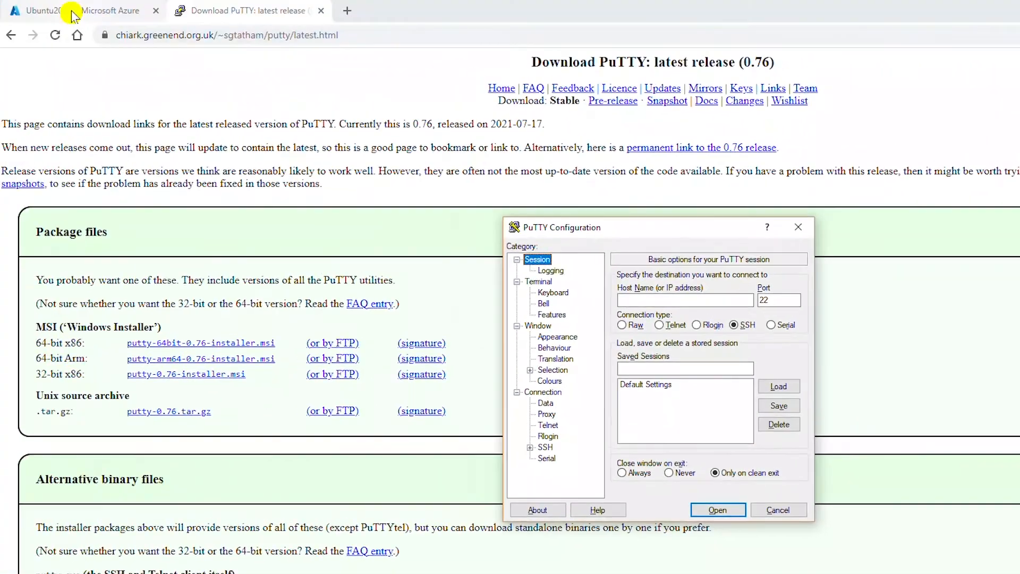
Copy the VM's IP address 52.249.249.89 from the SSH example command in the Azure portal and open the VM's overview.
{"action": "left_click", "coordinate": [75, 11]}
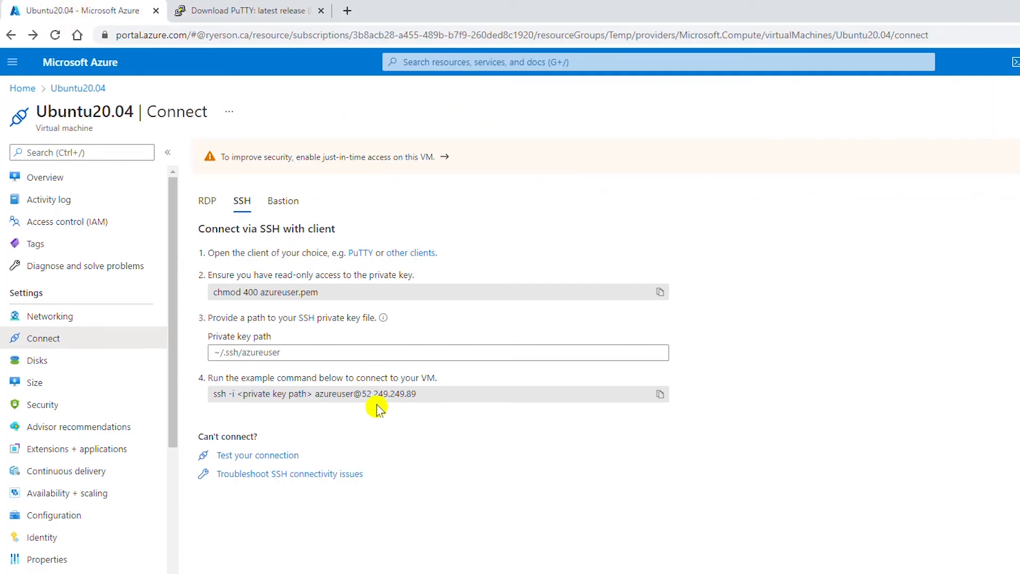
{"action": "left_click_drag", "start_coordinate": [362, 394], "coordinate": [425, 393]}
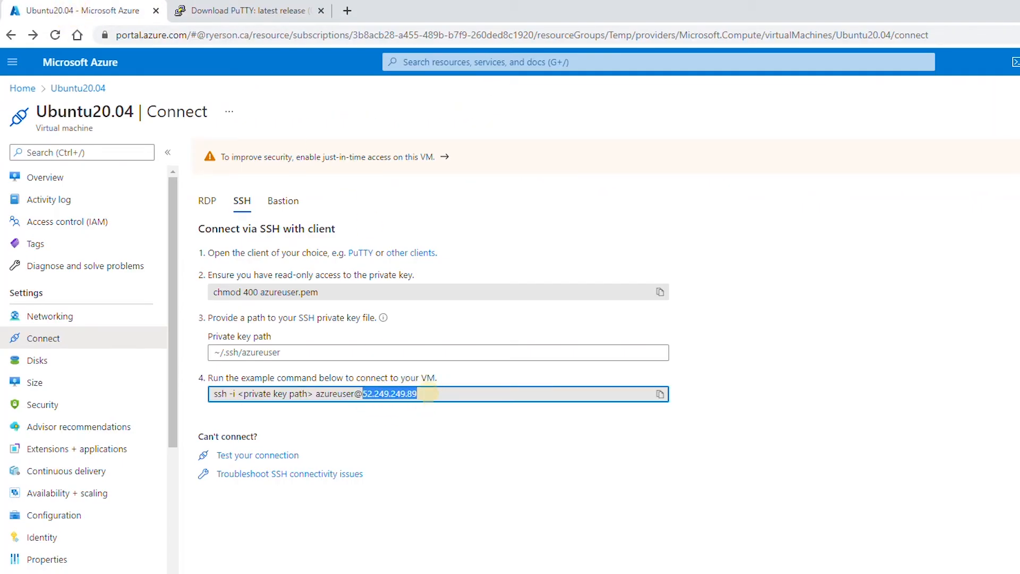
{"action": "right_click", "coordinate": [378, 394]}
{"action": "left_click", "coordinate": [398, 400]}
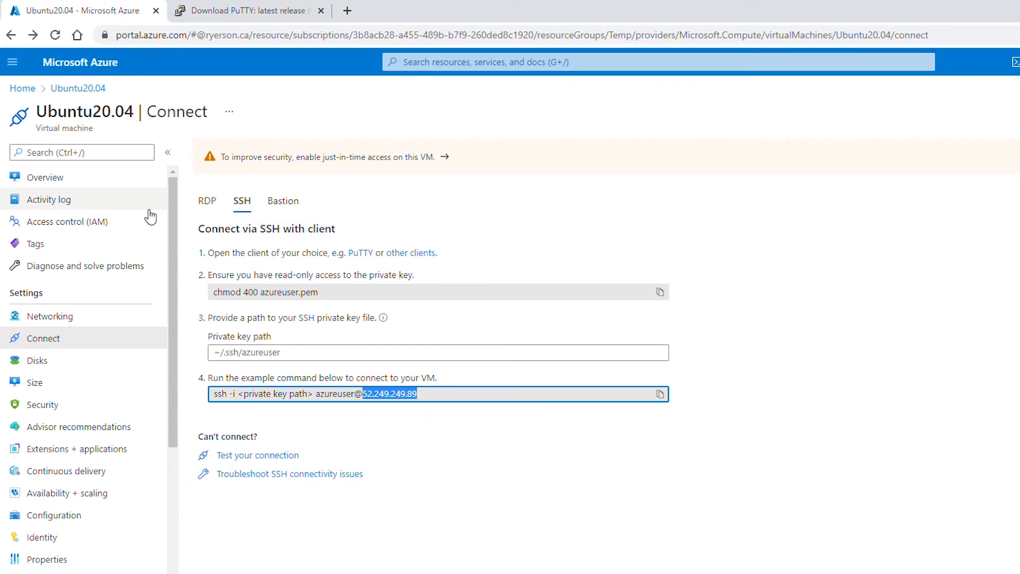
{"action": "left_click", "coordinate": [35, 180]}
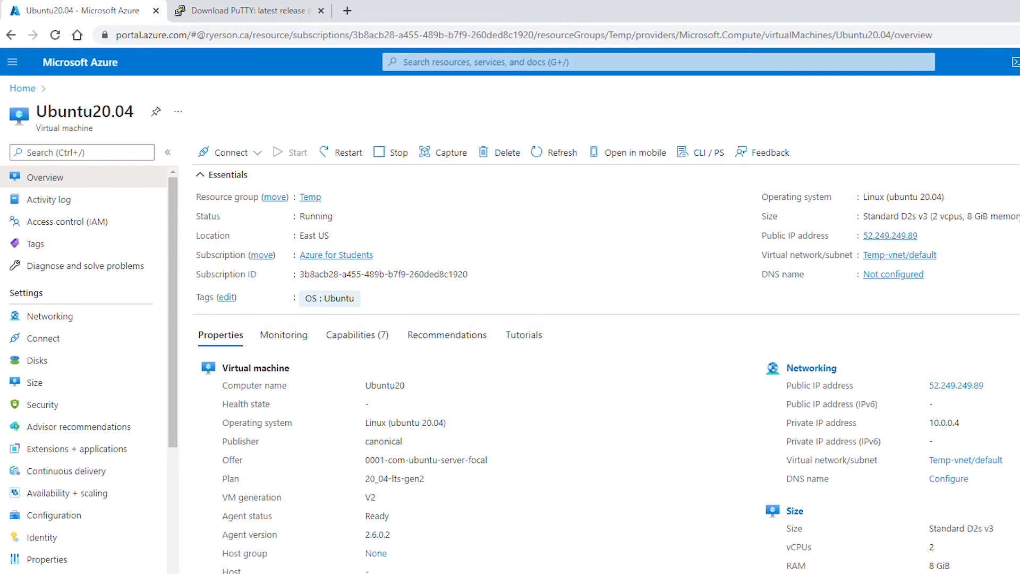
Switch back to PuTTY and paste 52.249.249.89 as the host name, with SSH as the connection type.
{"action": "key", "text": "alt+Tab"}
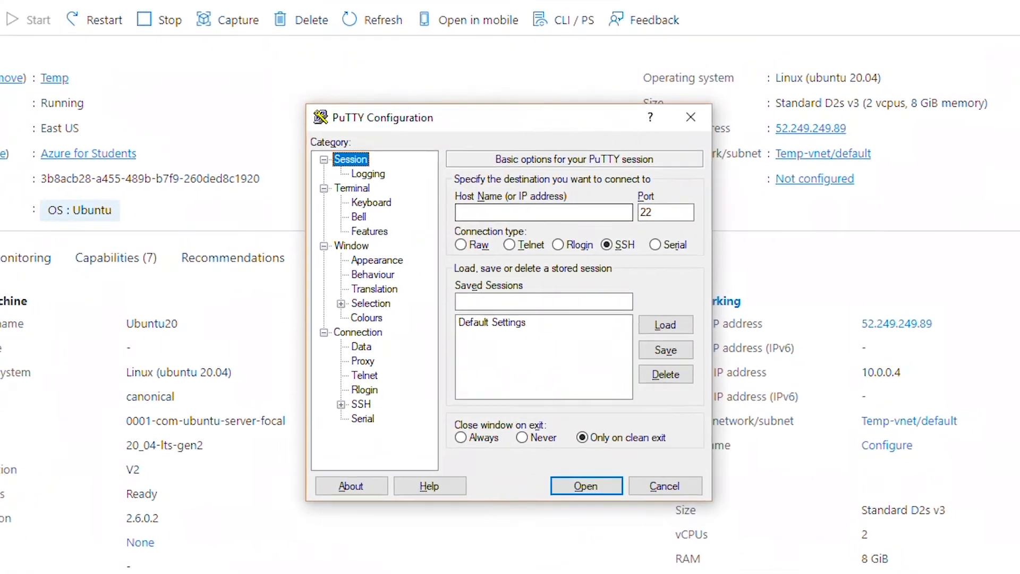
{"action": "left_click", "coordinate": [694, 303]}
{"action": "right_click", "coordinate": [461, 155]}
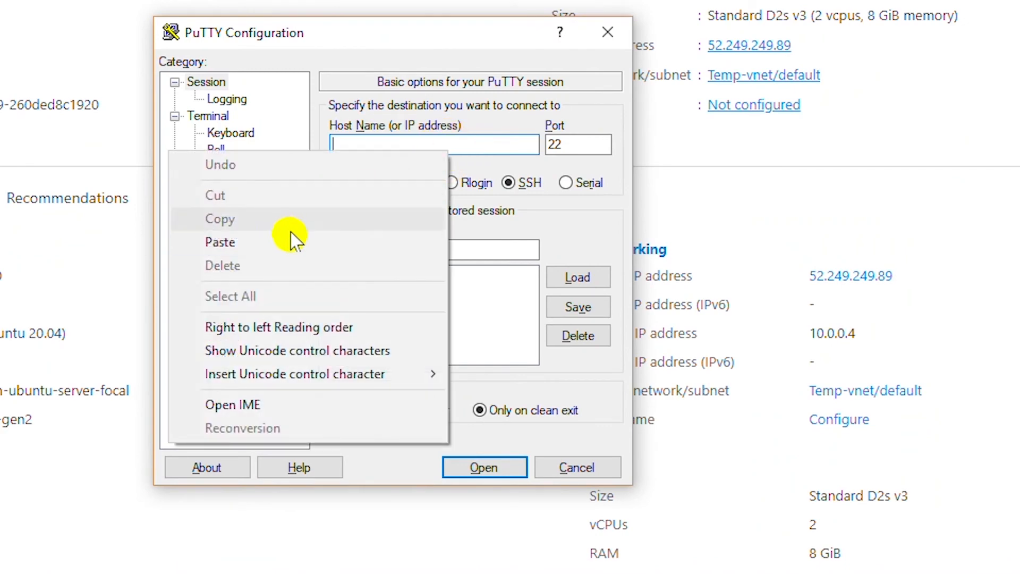
{"action": "left_click", "coordinate": [313, 250]}
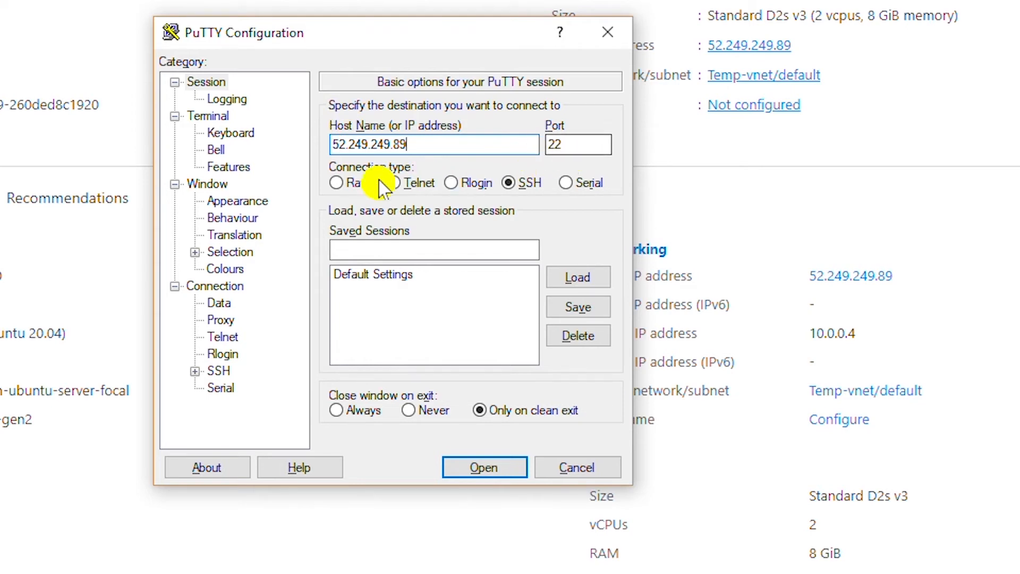
{"action": "left_click", "coordinate": [518, 187]}
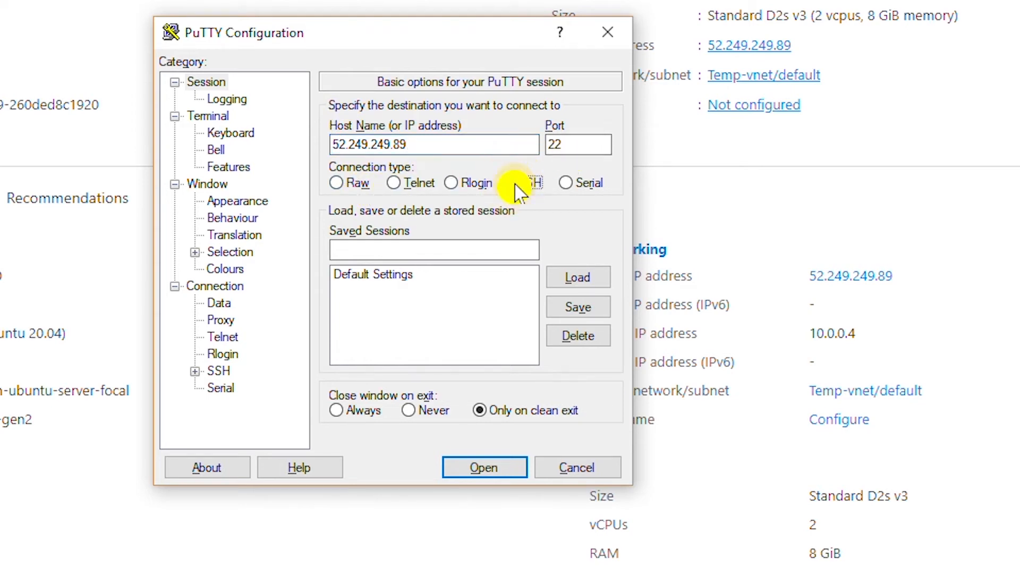
Set the auto-login username to azureuser in the connection data settings.
{"action": "left_click", "coordinate": [227, 319]}
{"action": "left_click", "coordinate": [221, 303]}
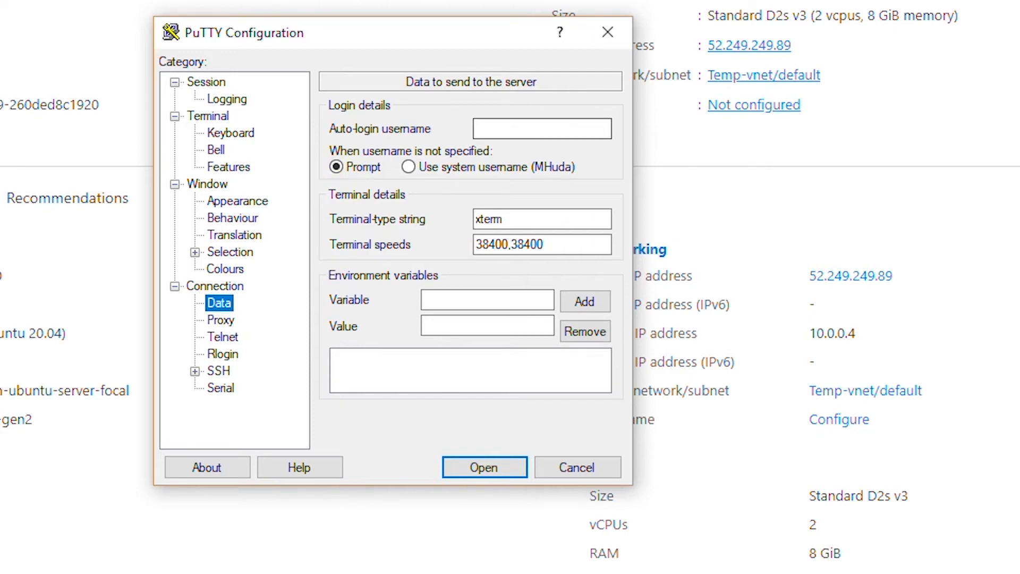
{"action": "left_click", "coordinate": [538, 128]}
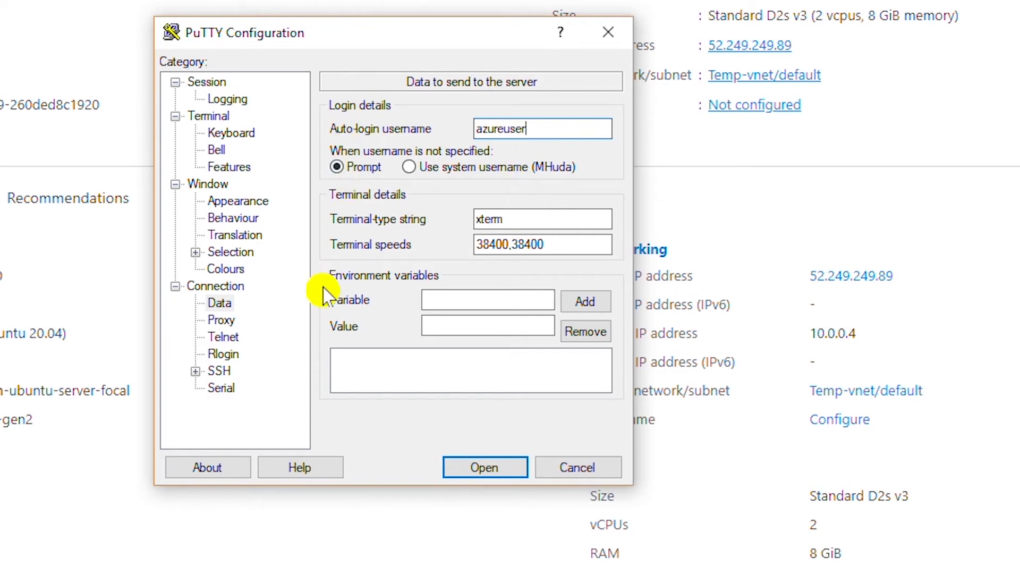
Browse for the private key file in the SSH authentication settings and show all file types on the E: drive.
{"action": "left_click", "coordinate": [216, 373]}
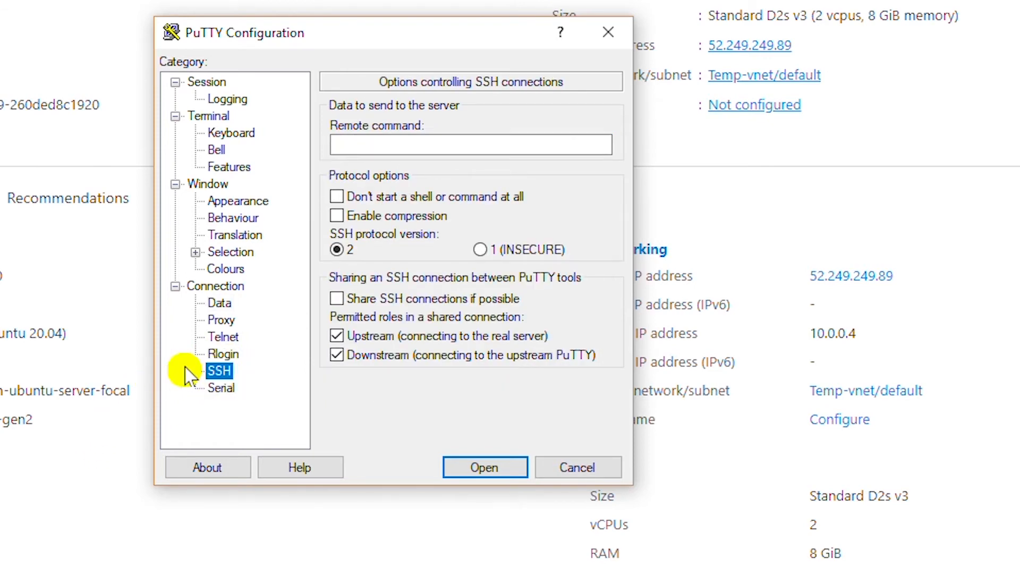
{"action": "left_click", "coordinate": [196, 371]}
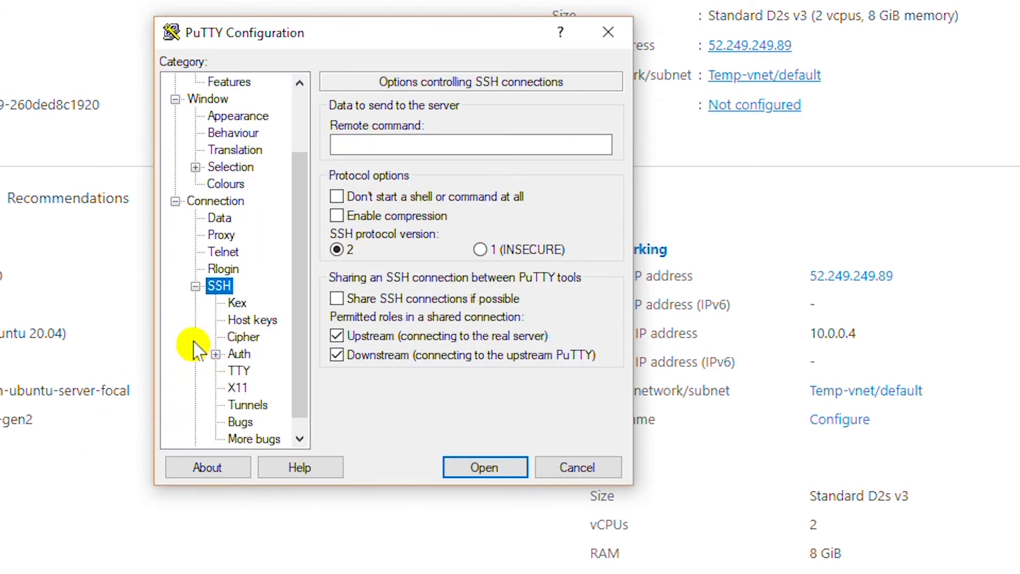
{"action": "left_click", "coordinate": [241, 357]}
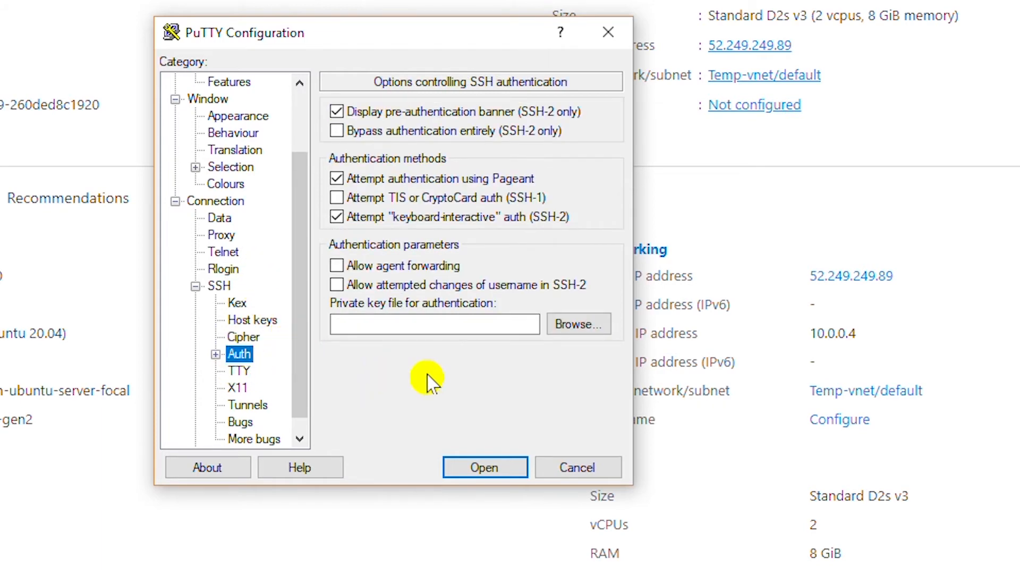
{"action": "left_click", "coordinate": [563, 325]}
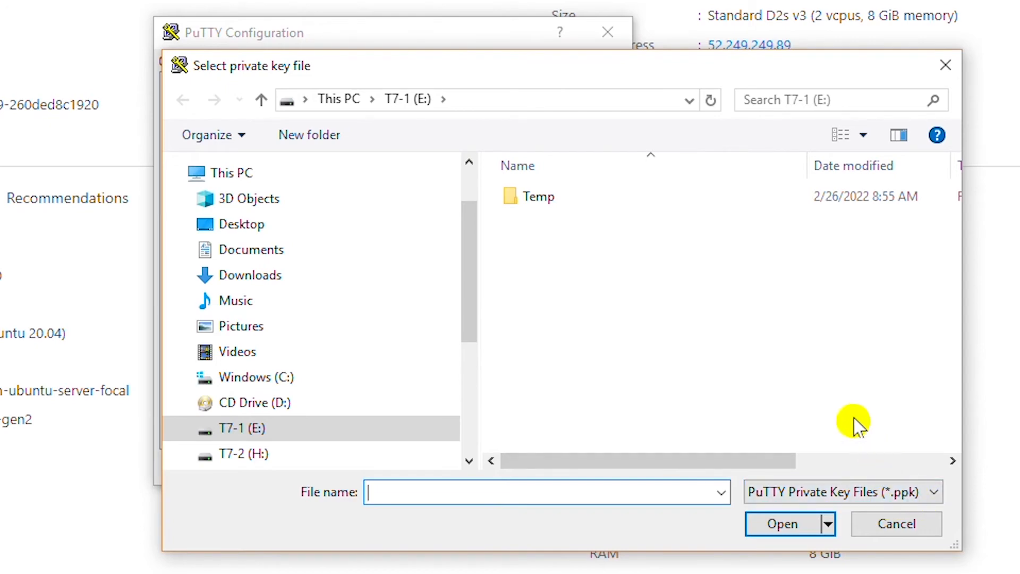
{"action": "left_click", "coordinate": [827, 494]}
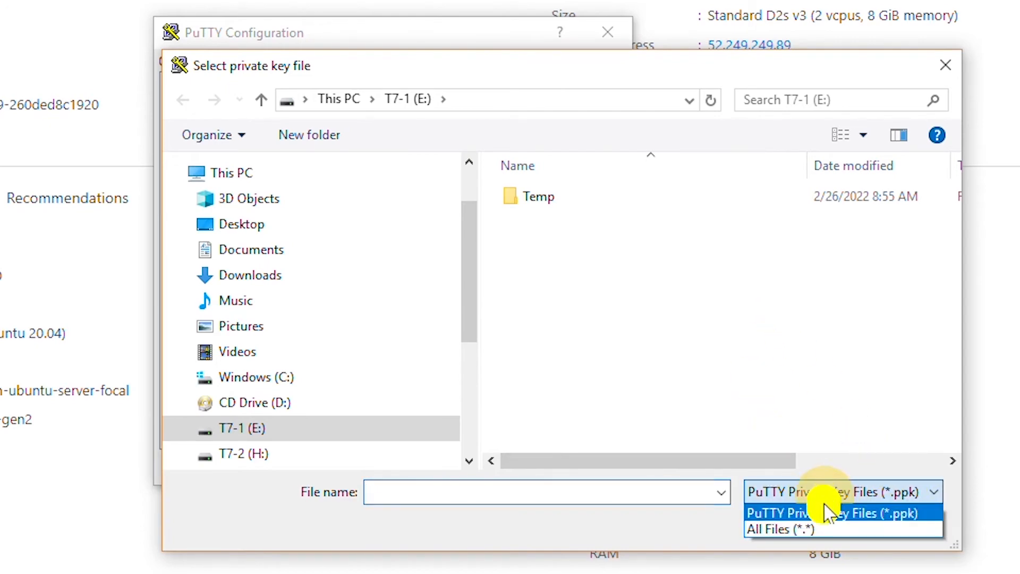
{"action": "left_click", "coordinate": [824, 528]}
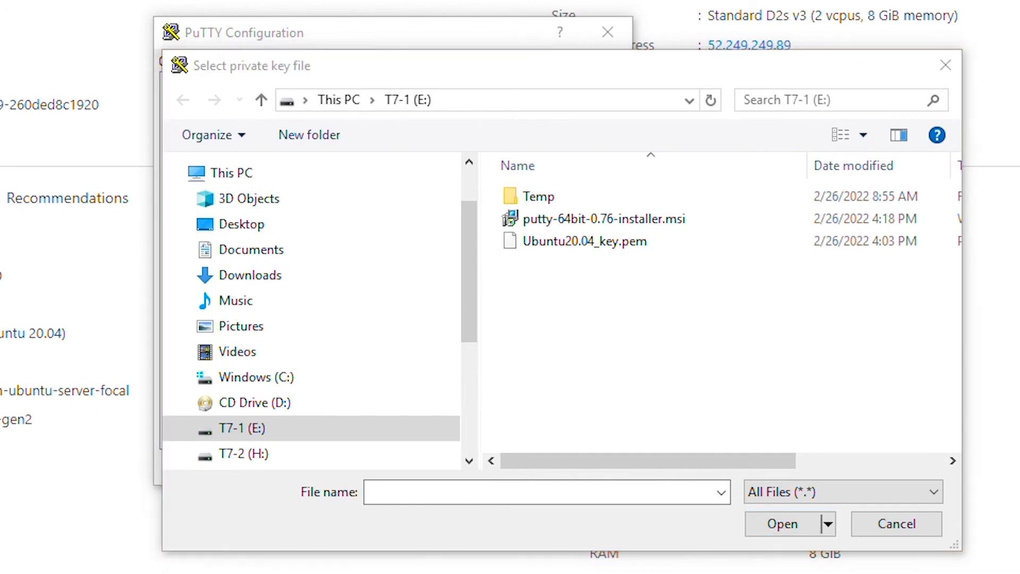
Find PuTTYgen through Windows search and launch it.
{"action": "key", "text": "super"}
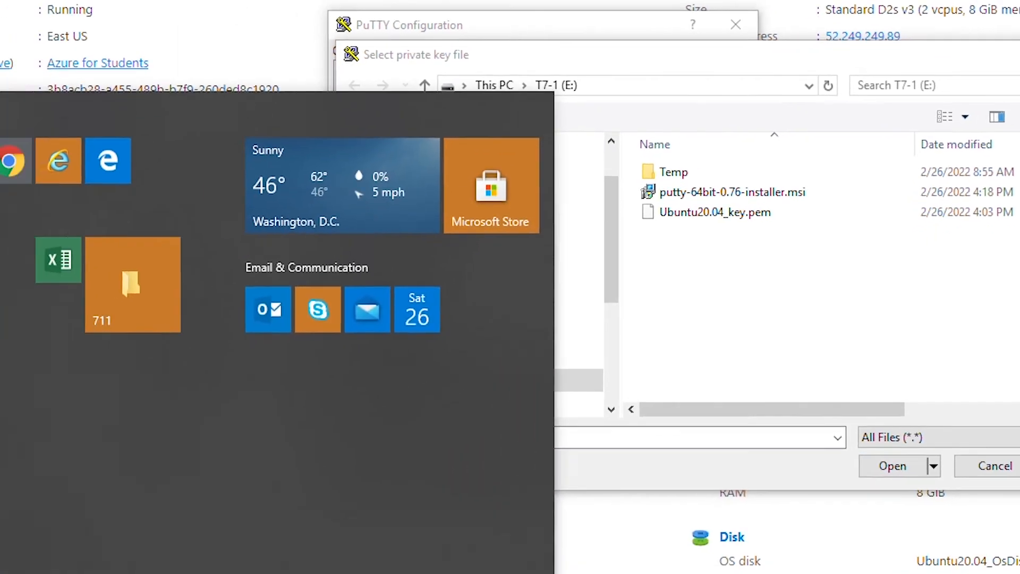
{"action": "type", "text": "put"}
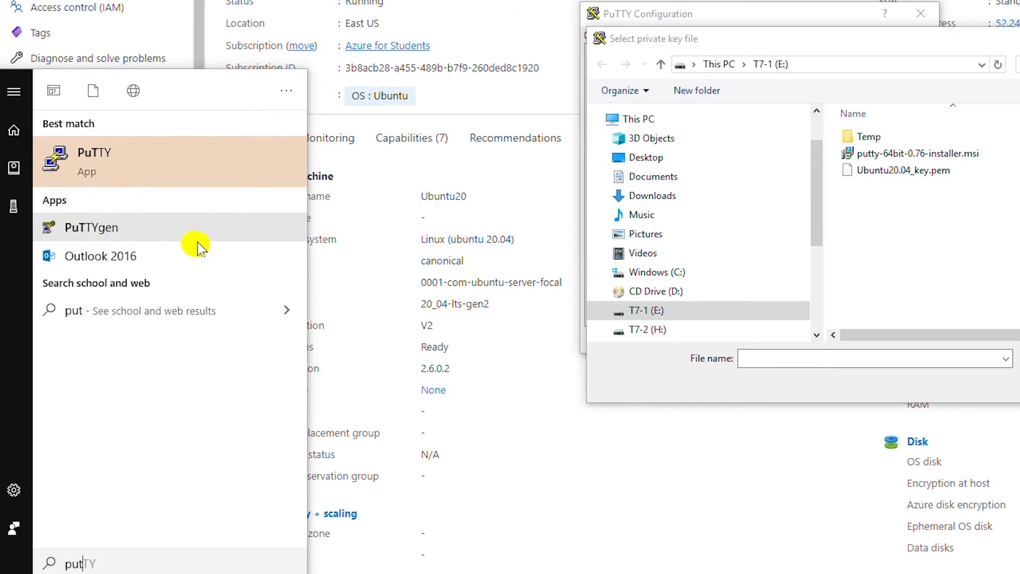
{"action": "left_click", "coordinate": [155, 234]}
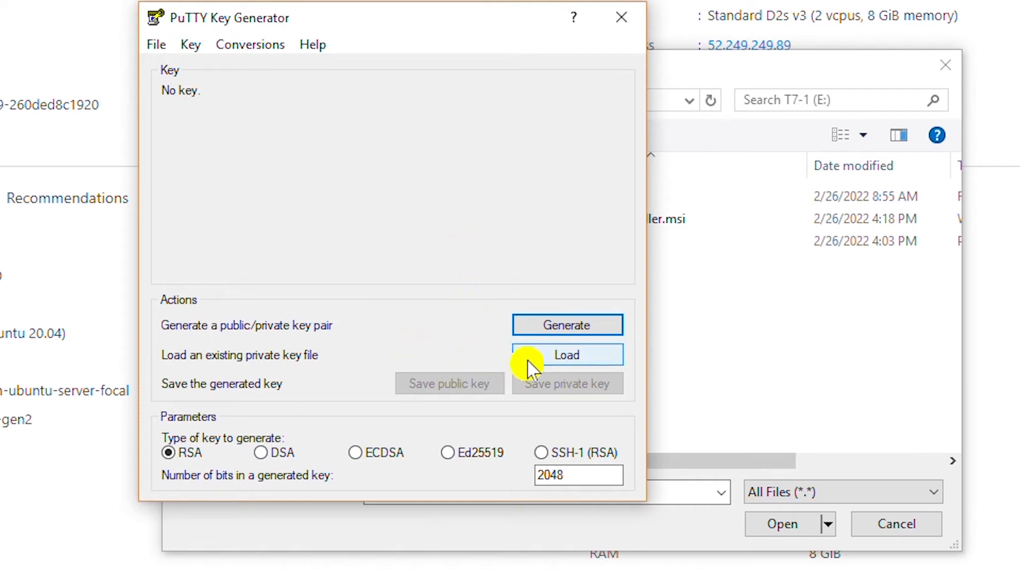
Load the existing private key Ubuntu20.04_key.pem from the E: drive into PuTTYgen, with all file types shown.
{"action": "left_click", "coordinate": [593, 362]}
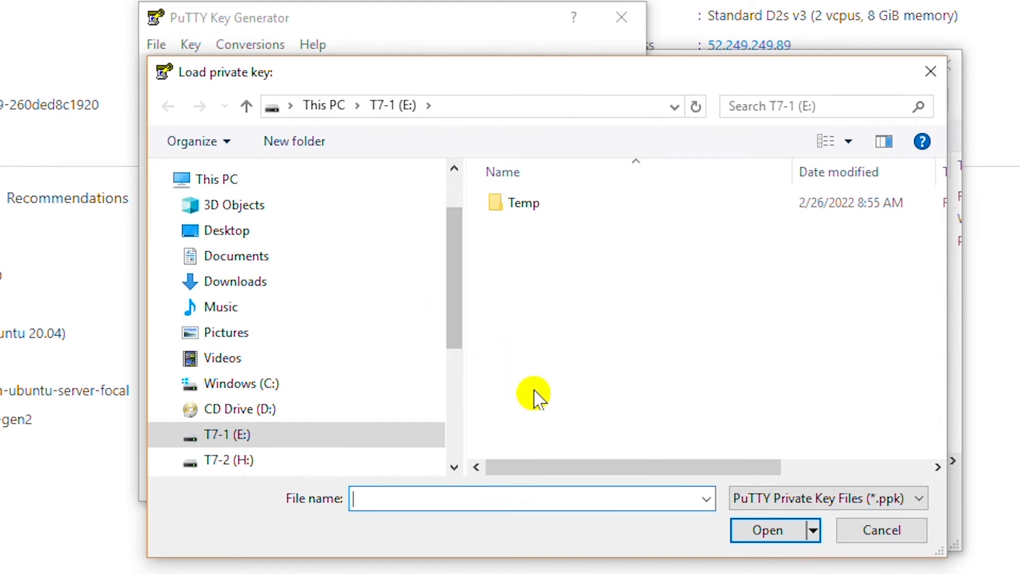
{"action": "left_click", "coordinate": [797, 502]}
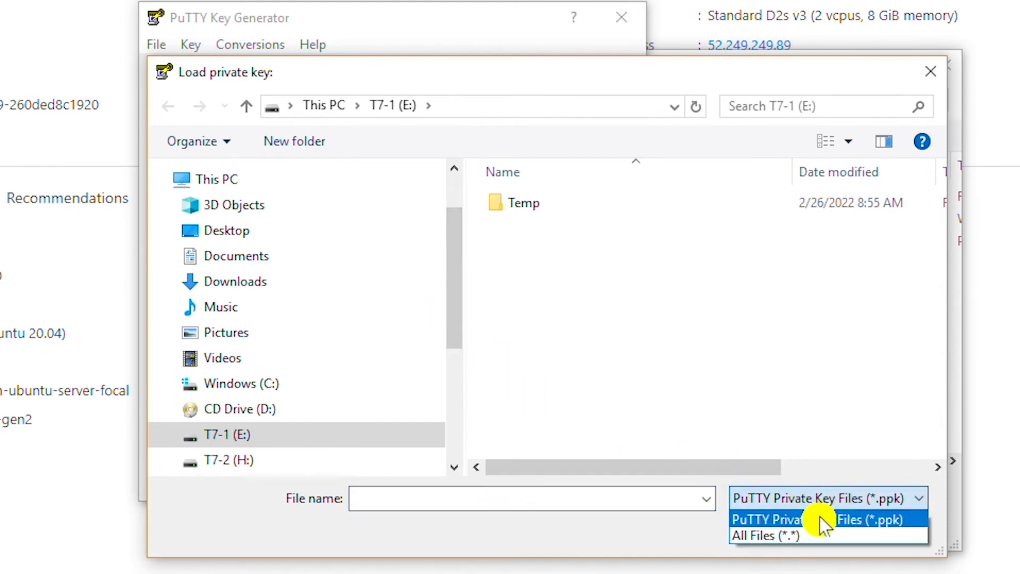
{"action": "left_click", "coordinate": [786, 535]}
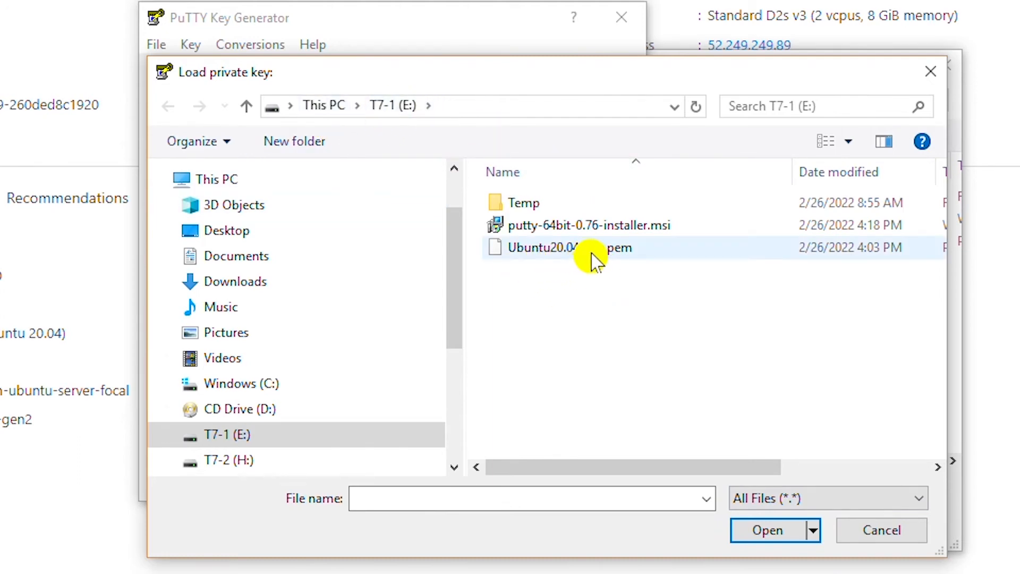
{"action": "left_click", "coordinate": [614, 254]}
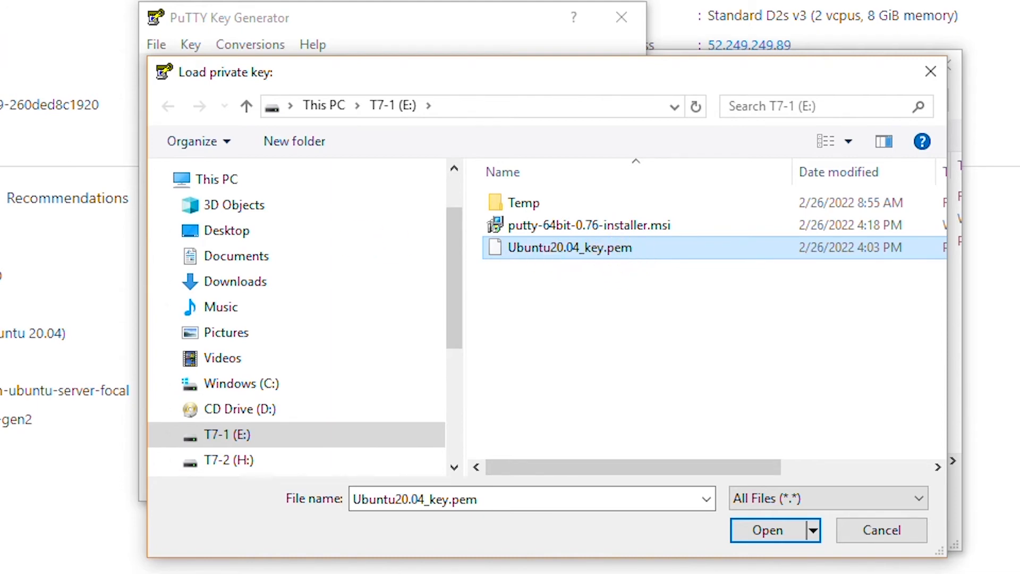
{"action": "left_click", "coordinate": [758, 535]}
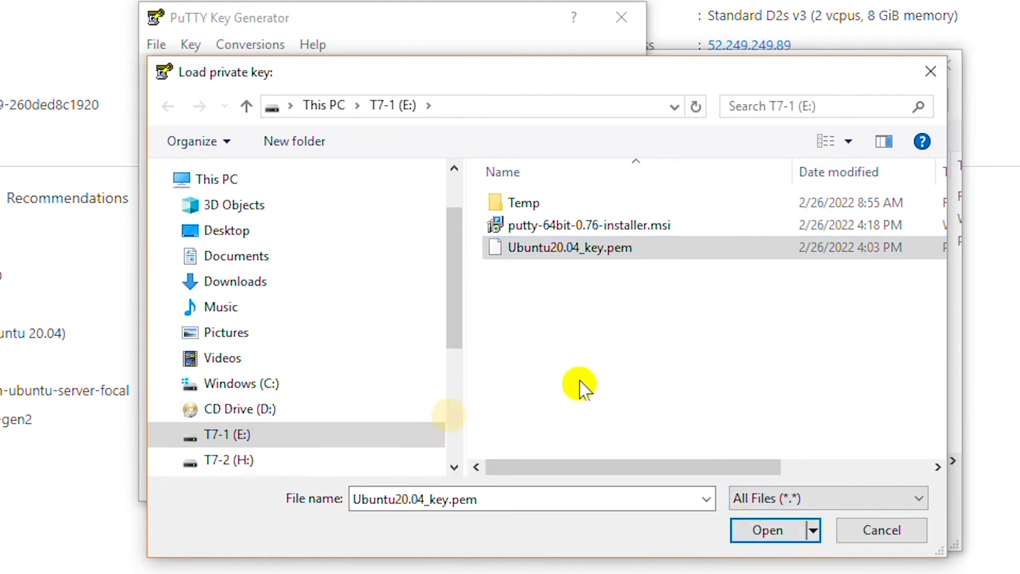
{"action": "left_click", "coordinate": [740, 537]}
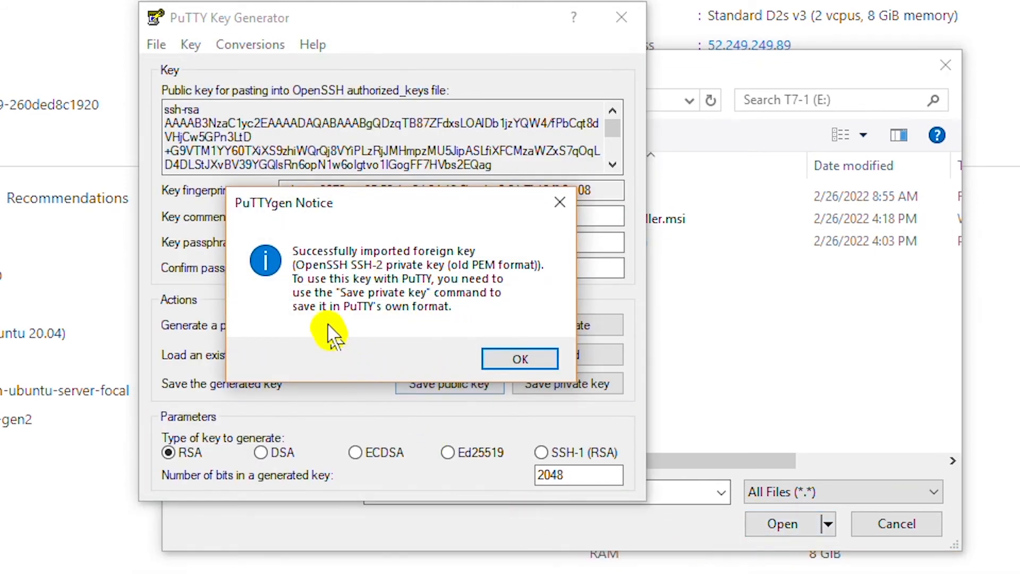
{"action": "left_click", "coordinate": [527, 364]}
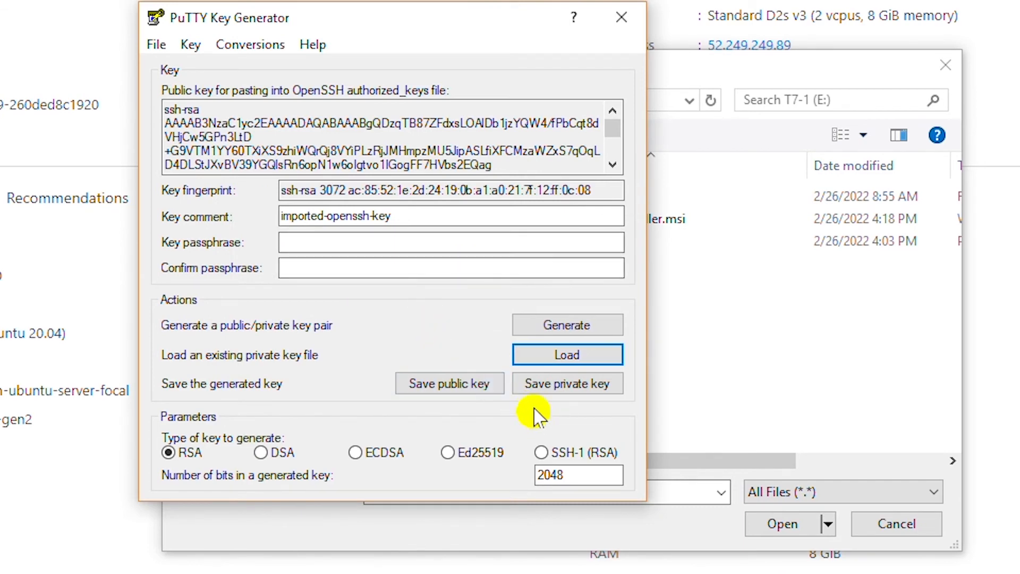
Save the private key without a passphrase as Ubuntu20.04_key.ppk on the E: drive.
{"action": "left_click", "coordinate": [582, 385]}
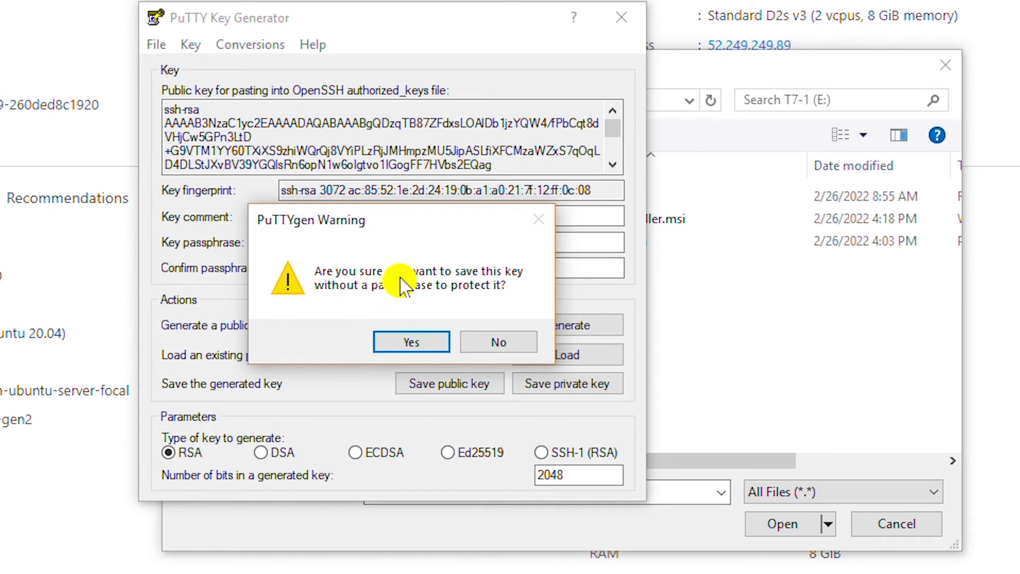
{"action": "left_click", "coordinate": [412, 343]}
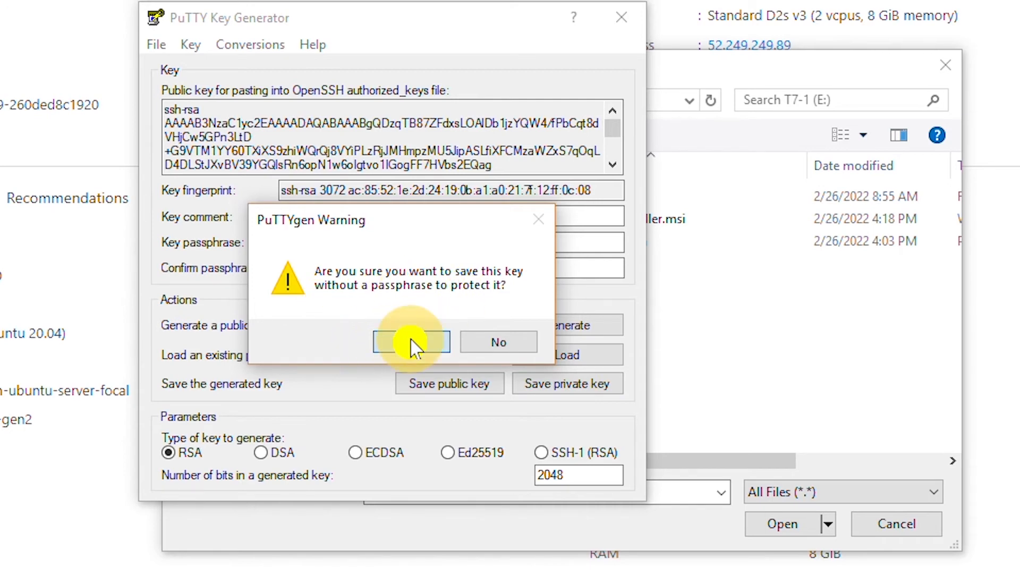
{"action": "left_click", "coordinate": [547, 450]}
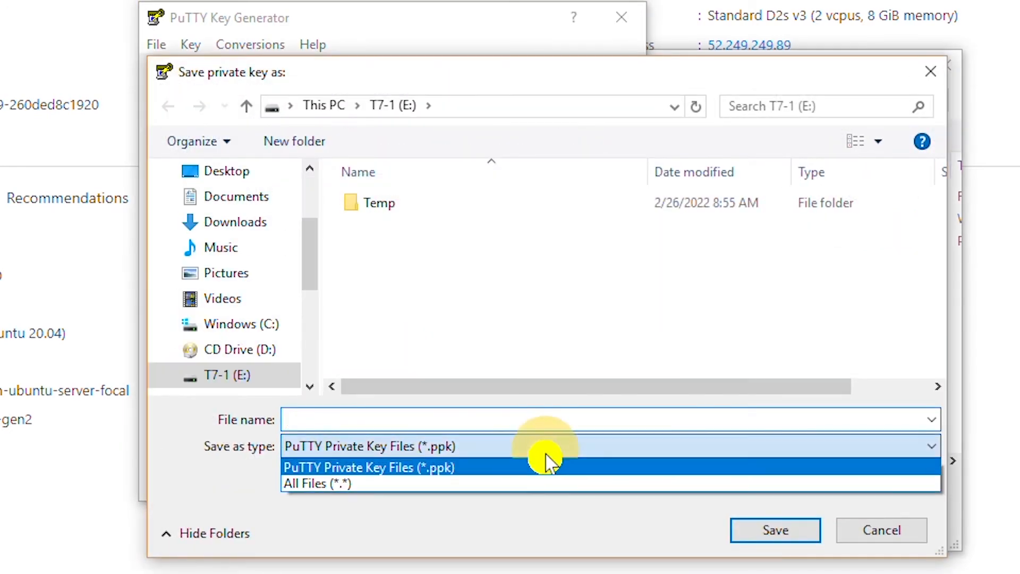
{"action": "left_click", "coordinate": [547, 483]}
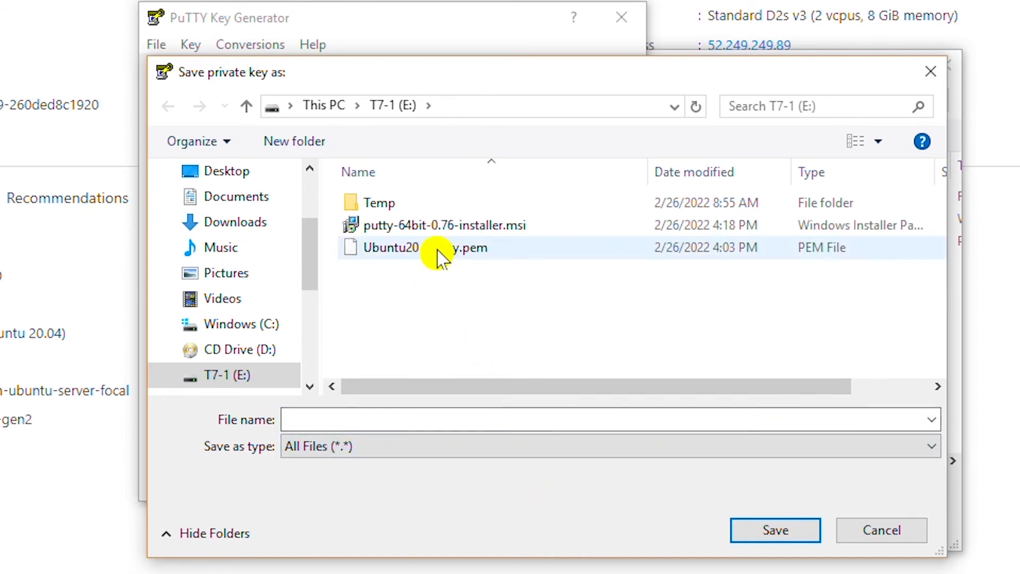
{"action": "left_click", "coordinate": [466, 249]}
{"action": "left_click", "coordinate": [478, 425]}
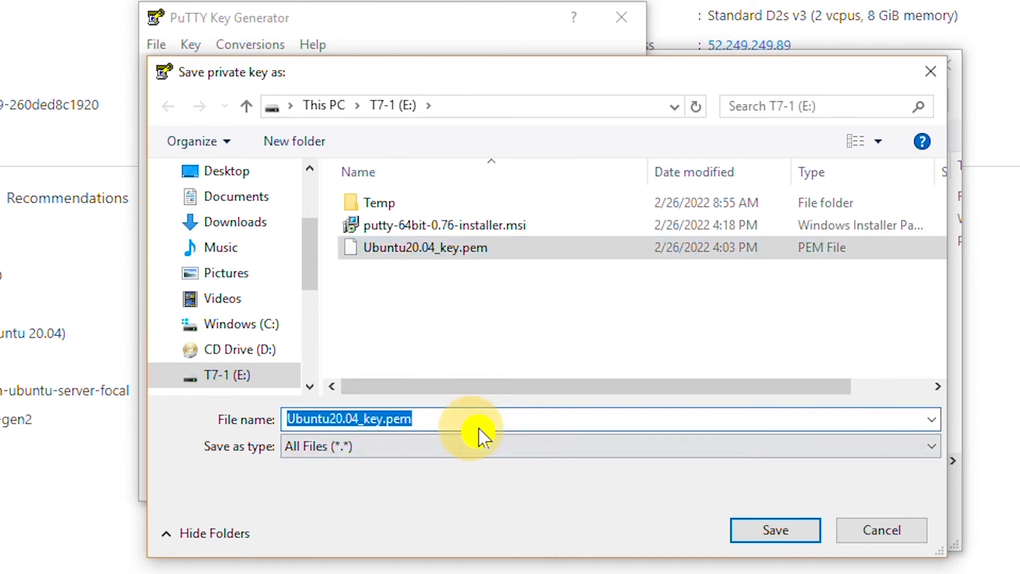
{"action": "left_click", "coordinate": [522, 422]}
{"action": "key", "text": "BackSpace"}
{"action": "key", "text": "BackSpace"}
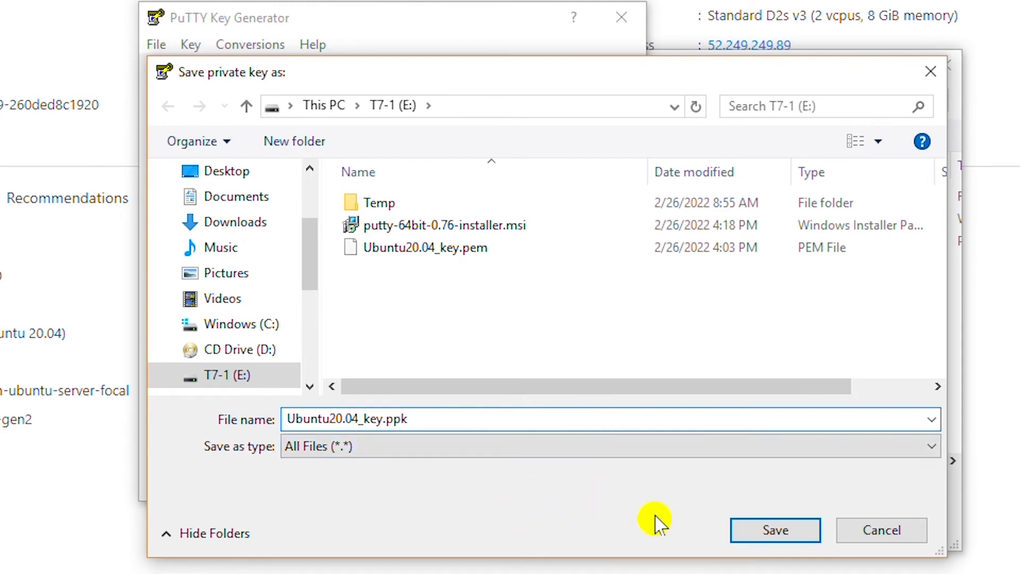
{"action": "left_click", "coordinate": [777, 536]}
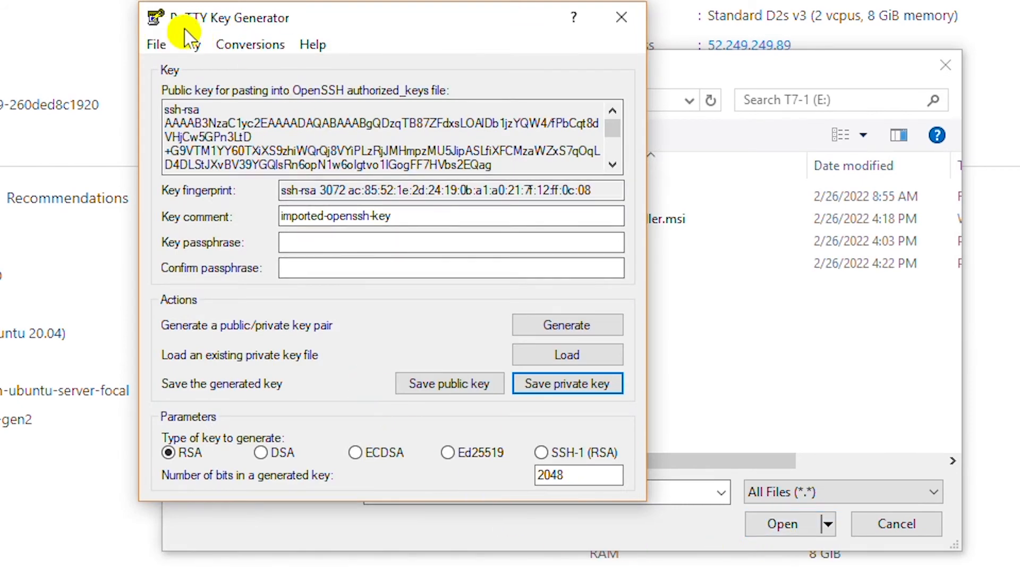
Close PuTTYgen and set E:\Ubuntu20.04_key.ppk as the private key file for SSH authentication, with the file list filtered to PuTTY private key files.
{"action": "left_click", "coordinate": [621, 17]}
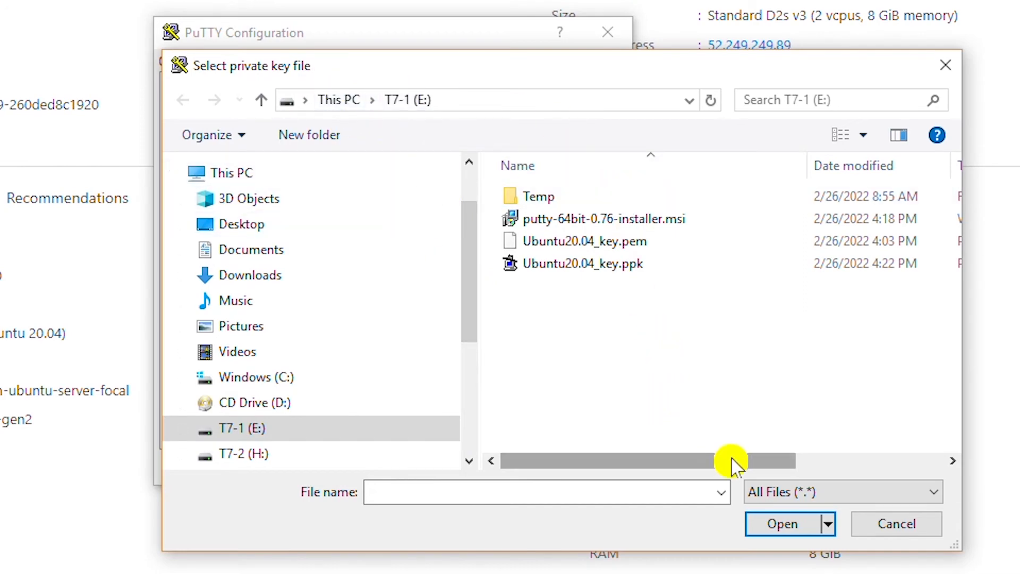
{"action": "left_click", "coordinate": [813, 489]}
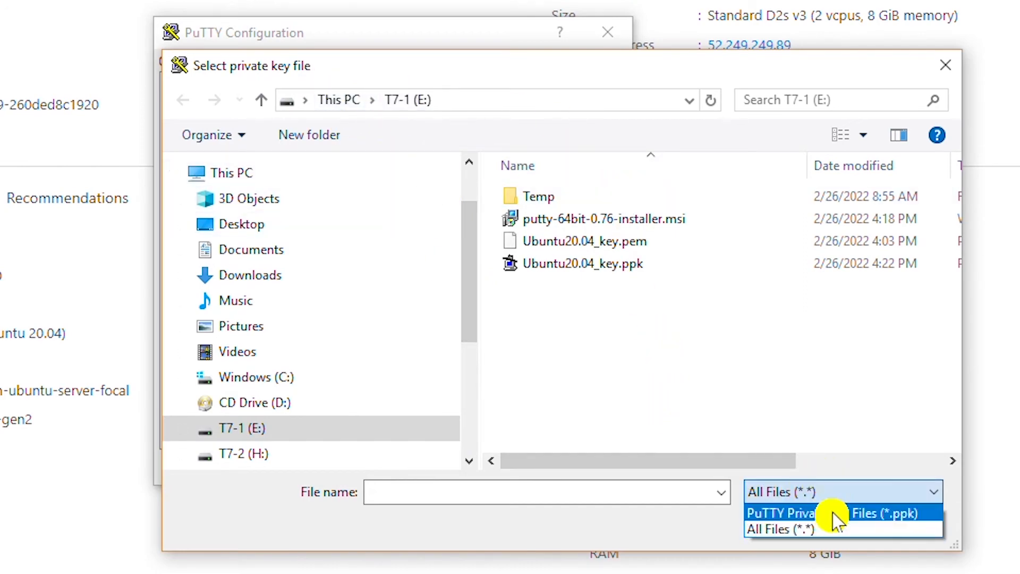
{"action": "left_click", "coordinate": [893, 514]}
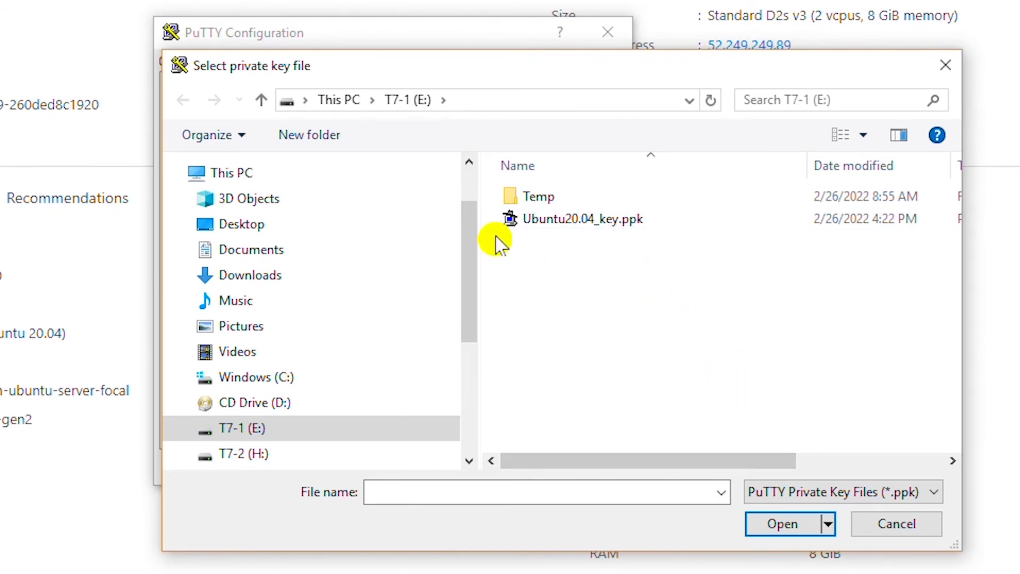
{"action": "left_click", "coordinate": [859, 522]}
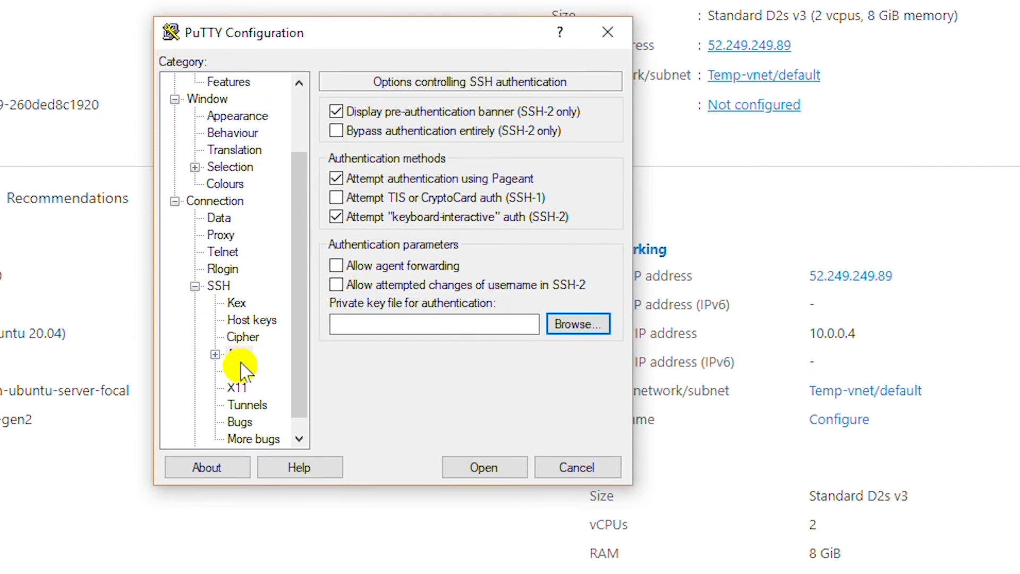
{"action": "left_click", "coordinate": [239, 355]}
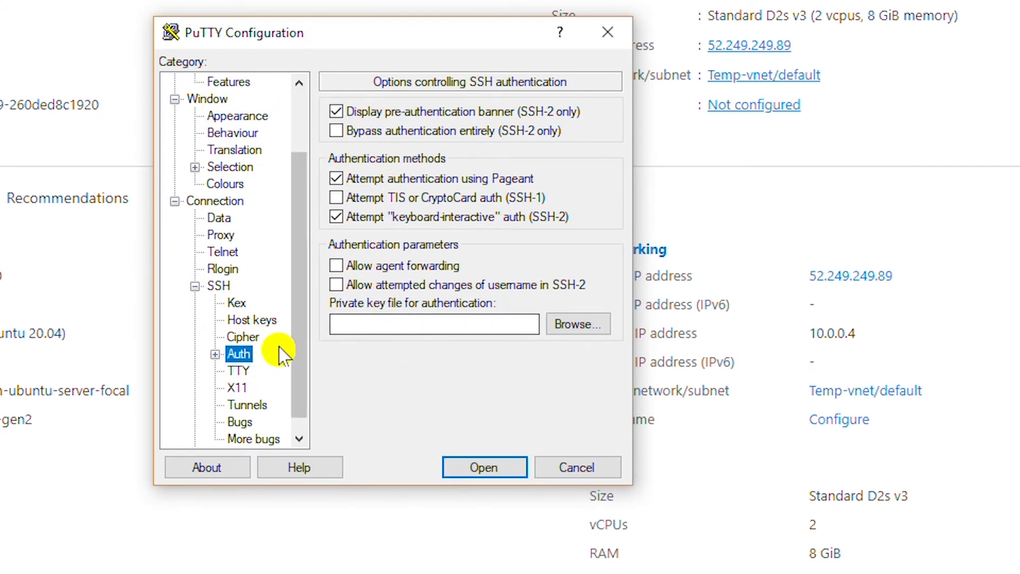
{"action": "left_click", "coordinate": [579, 324]}
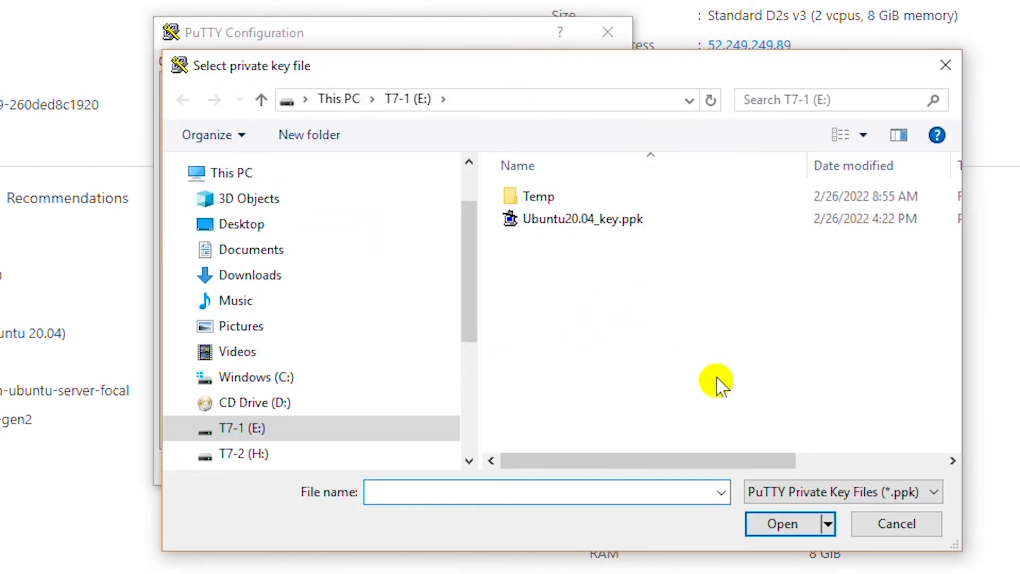
{"action": "double_click", "coordinate": [614, 222]}
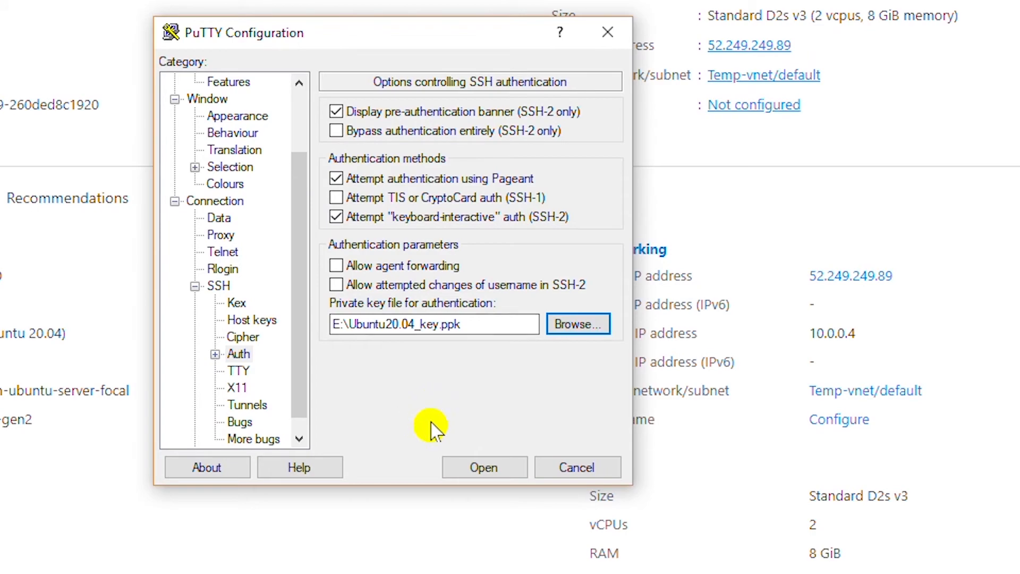
Open the SSH session to the virtual machine, accept and cache the server's host key, and reposition the terminal window.
{"action": "left_click", "coordinate": [484, 475]}
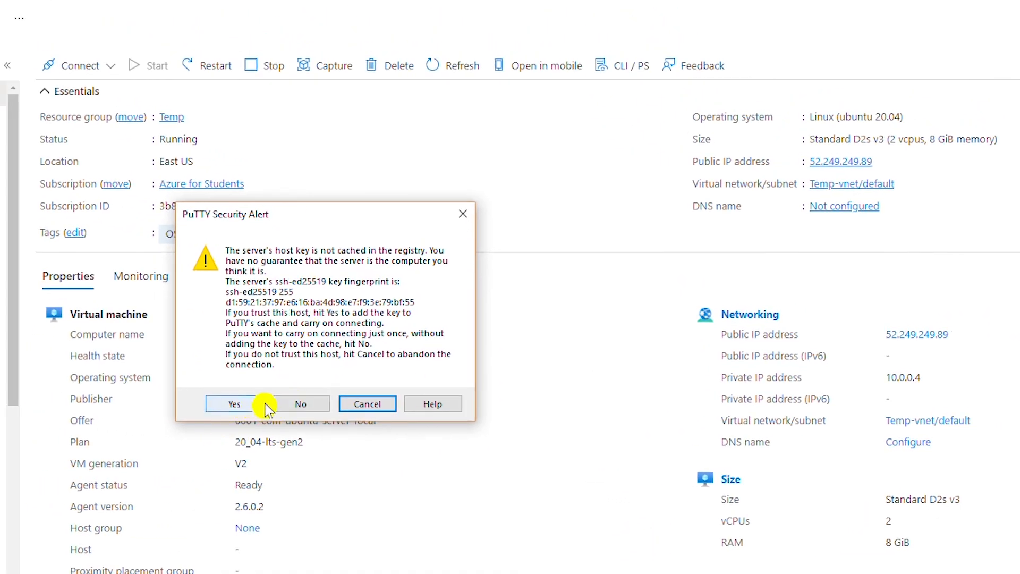
{"action": "left_click", "coordinate": [228, 403]}
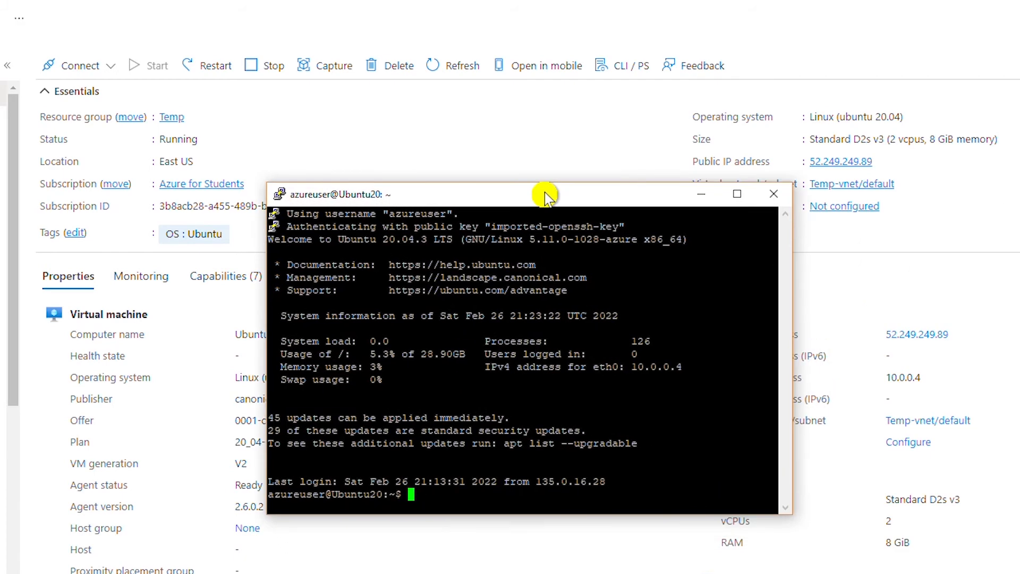
{"action": "left_click_drag", "start_coordinate": [546, 192], "coordinate": [342, 172]}
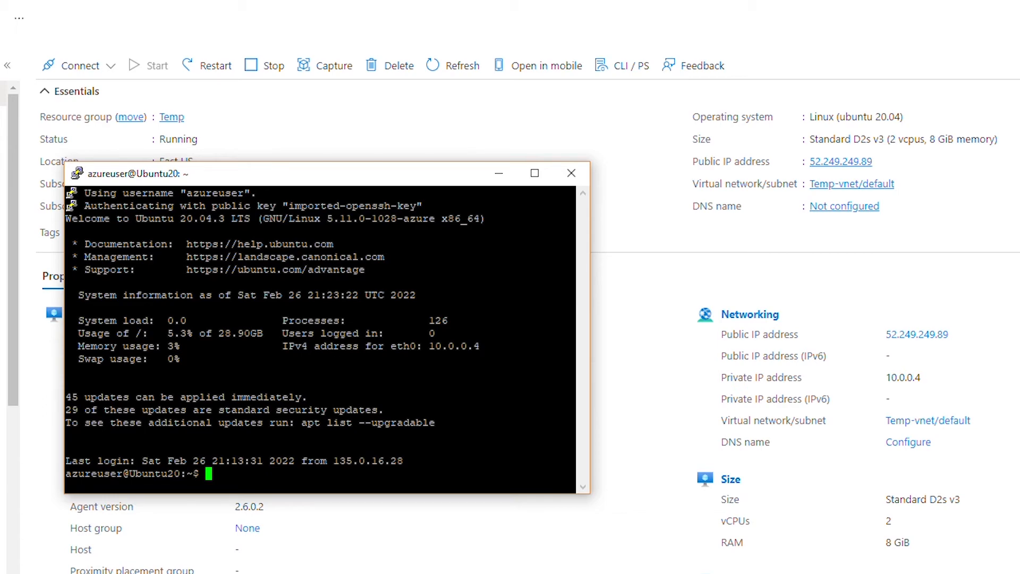
Run hostnamectl in the SSH session and examine the operating system version in its output.
{"action": "left_click", "coordinate": [340, 362]}
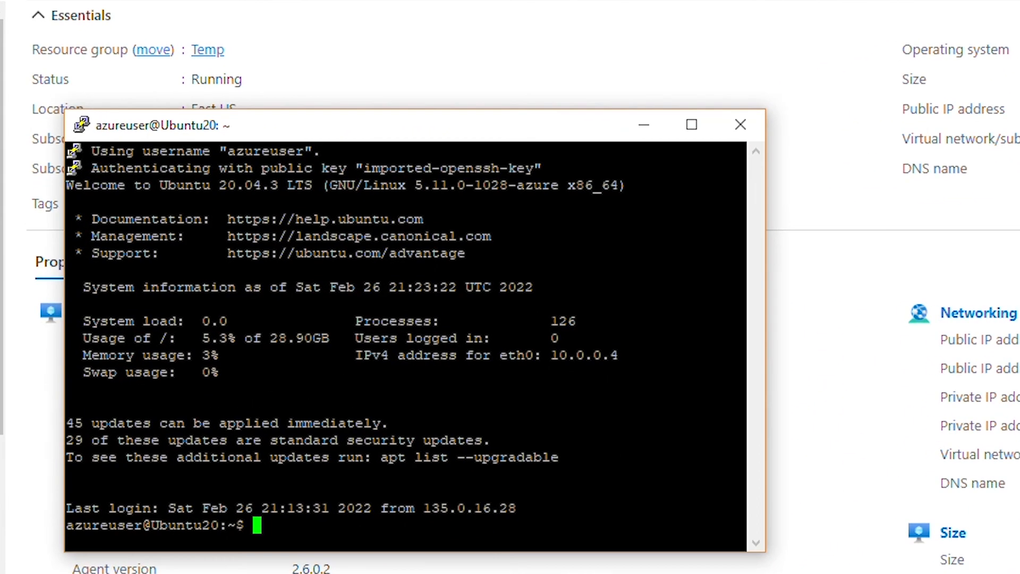
{"action": "type", "text": "hostna"}
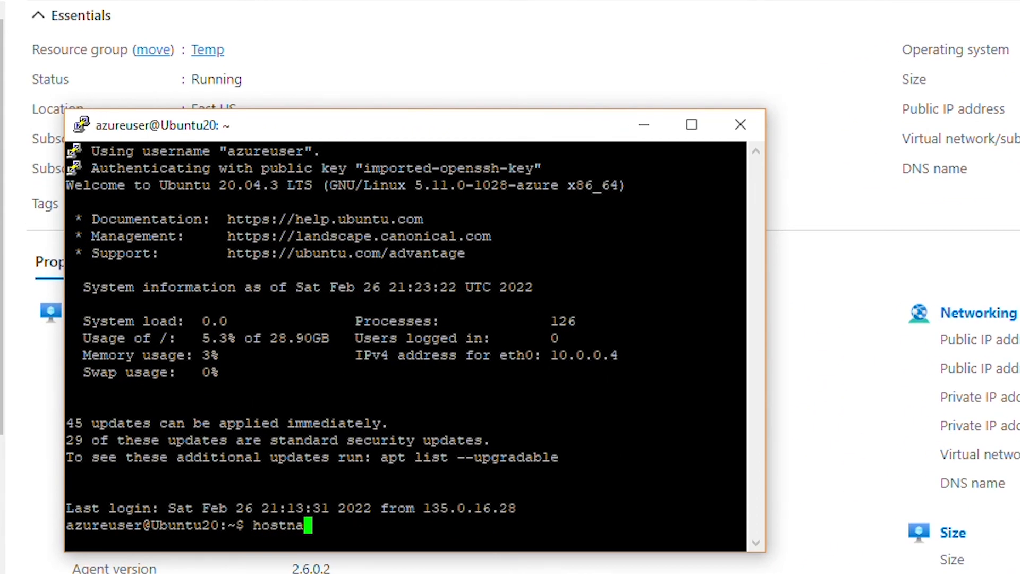
{"action": "type", "text": "mectl"}
{"action": "key", "text": "Return"}
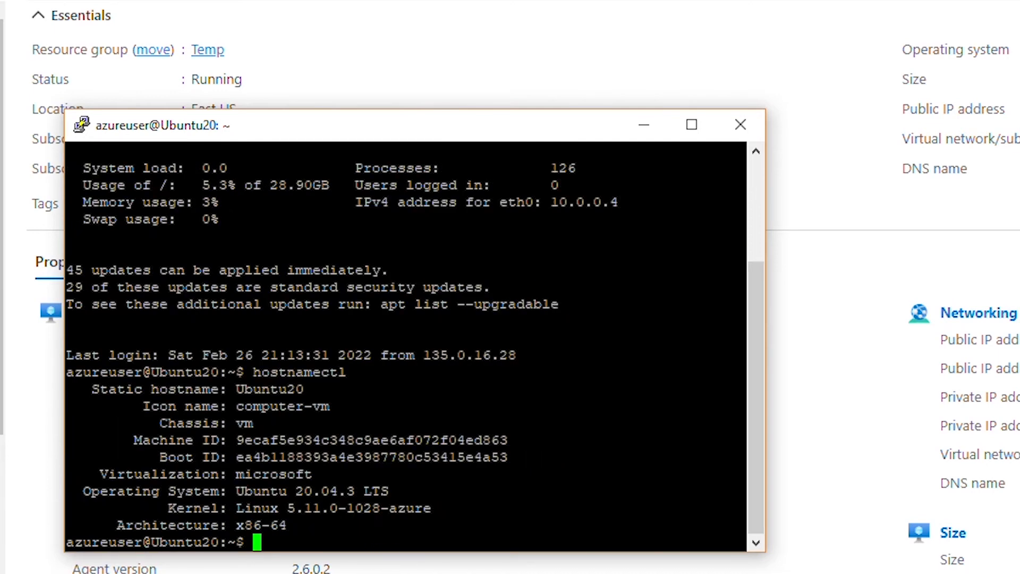
{"action": "left_click_drag", "start_coordinate": [236, 492], "coordinate": [391, 491]}
{"action": "left_click", "coordinate": [393, 486]}
Refresh the server's package lists with sudo apt-get update and end the SSH session with exit.
{"action": "type", "text": "sudo apt"}
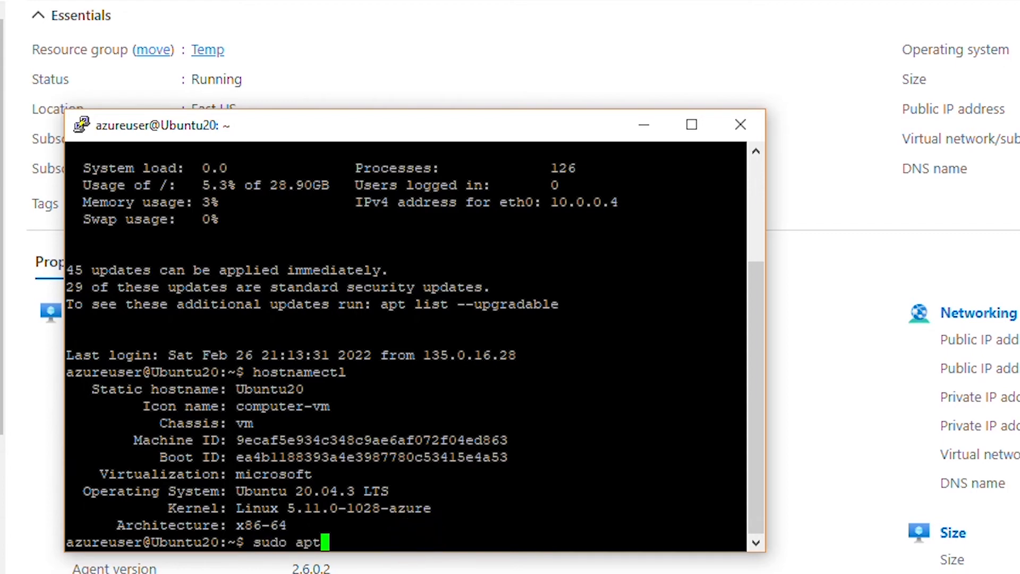
{"action": "type", "text": "-get "}
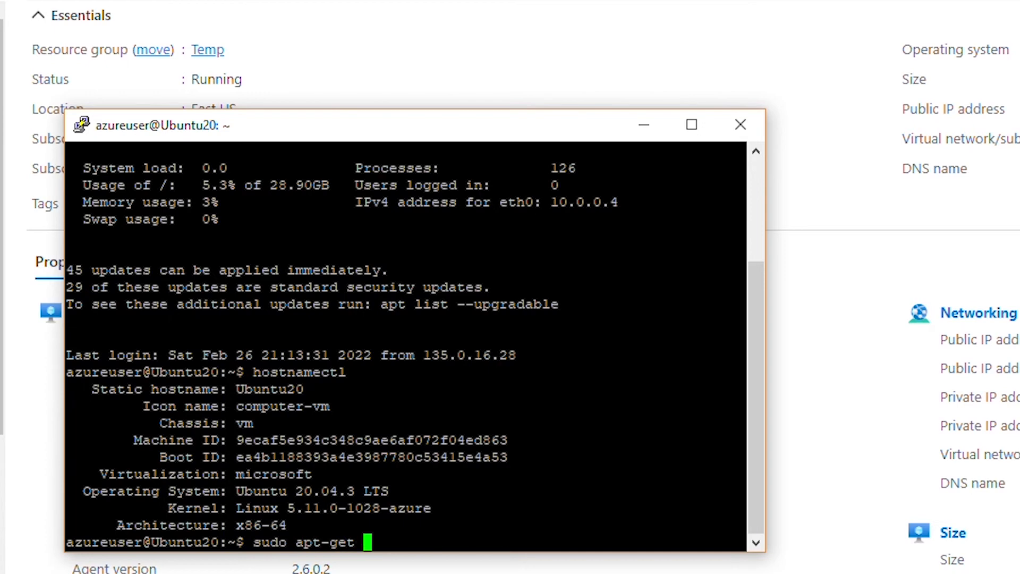
{"action": "type", "text": "update"}
{"action": "key", "text": "Return"}
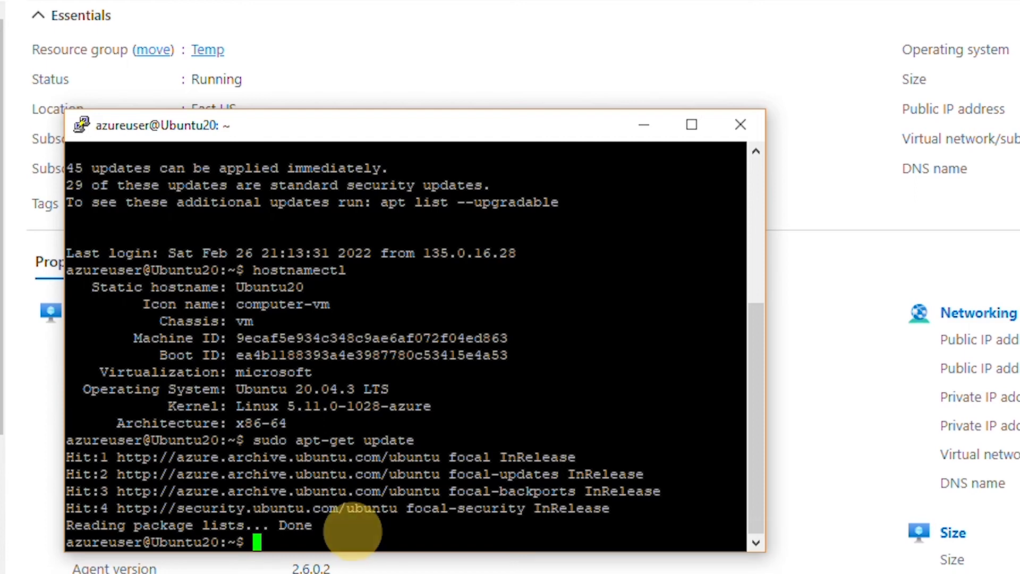
{"action": "type", "text": "exit"}
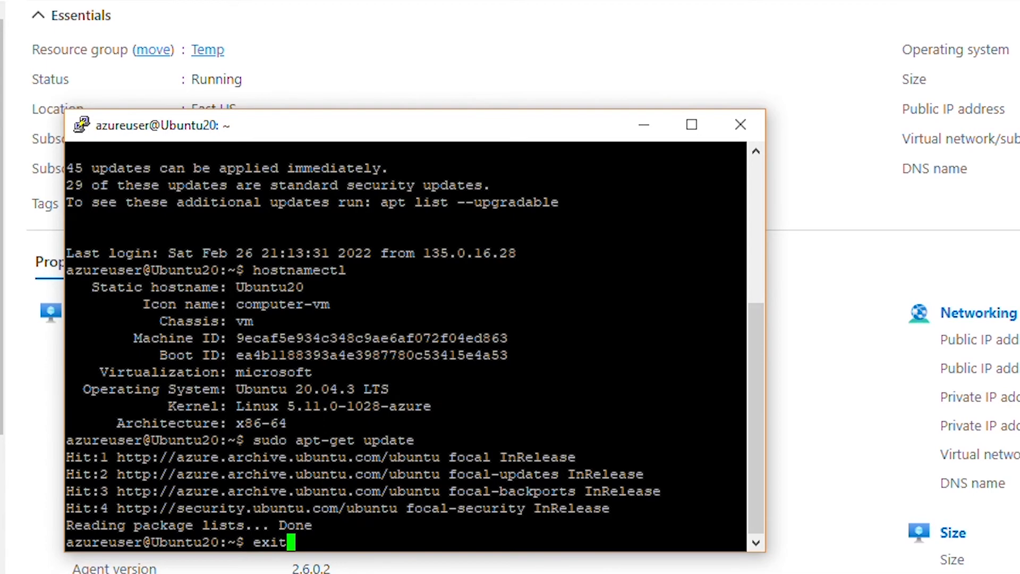
{"action": "key", "text": "Return"}
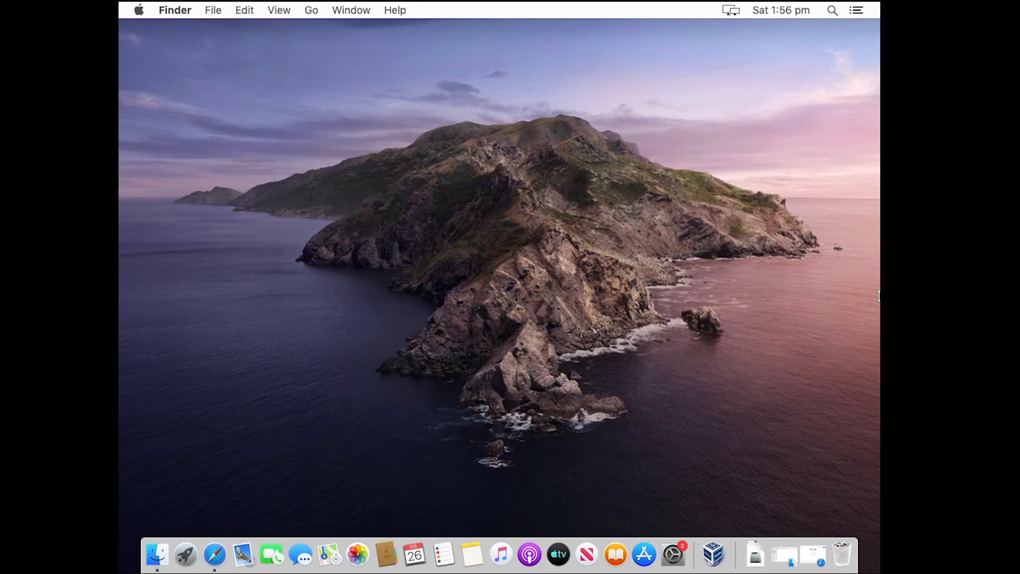
Switch to File Explorer and copy Ubuntu20.04_key.pem from Local Disk (E:) to the ESD-USB (G:) drive.
{"action": "key", "text": "alt+Tab"}
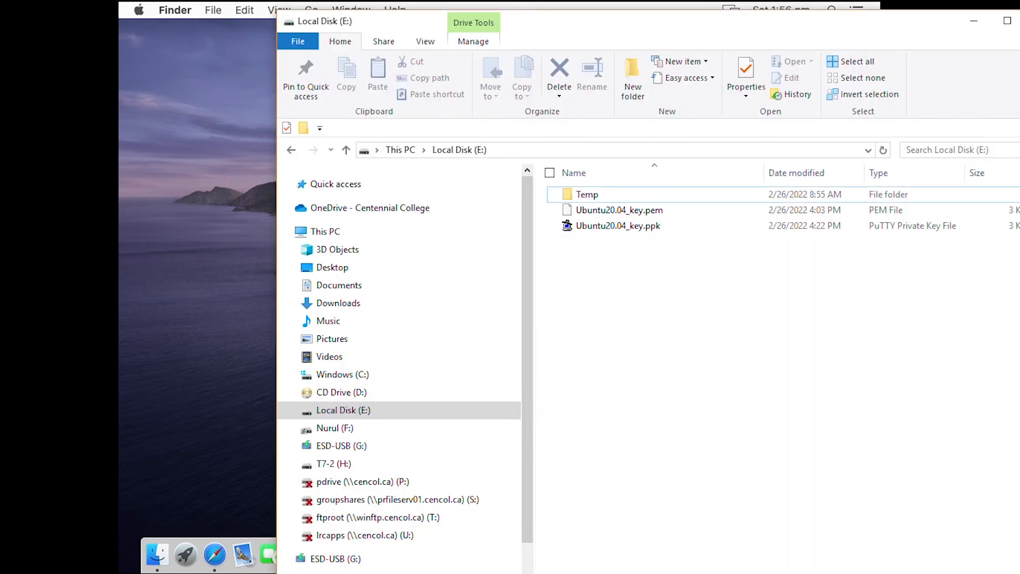
{"action": "left_click", "coordinate": [656, 215]}
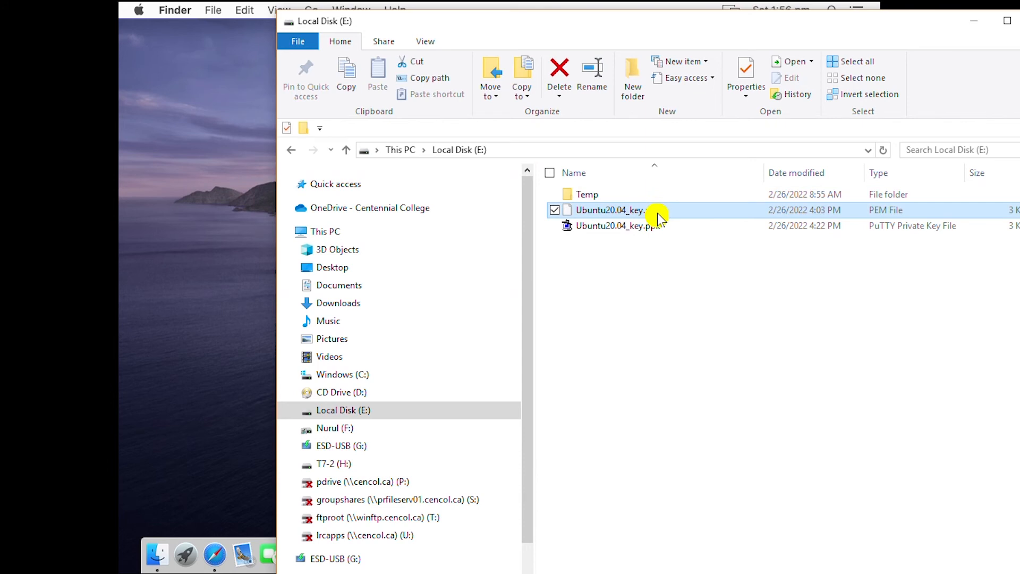
{"action": "right_click", "coordinate": [657, 215]}
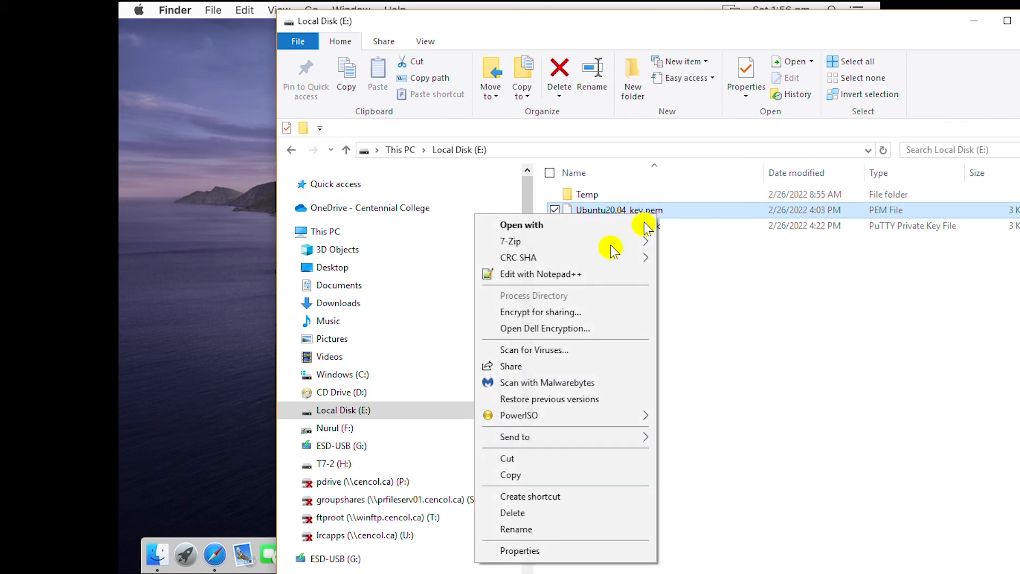
{"action": "left_click", "coordinate": [580, 475]}
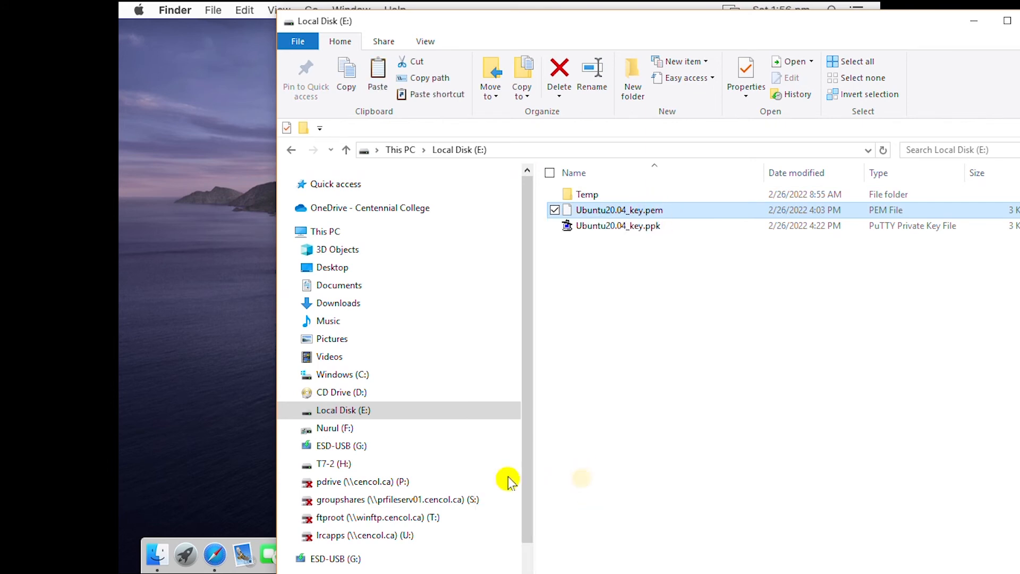
{"action": "left_click", "coordinate": [326, 449]}
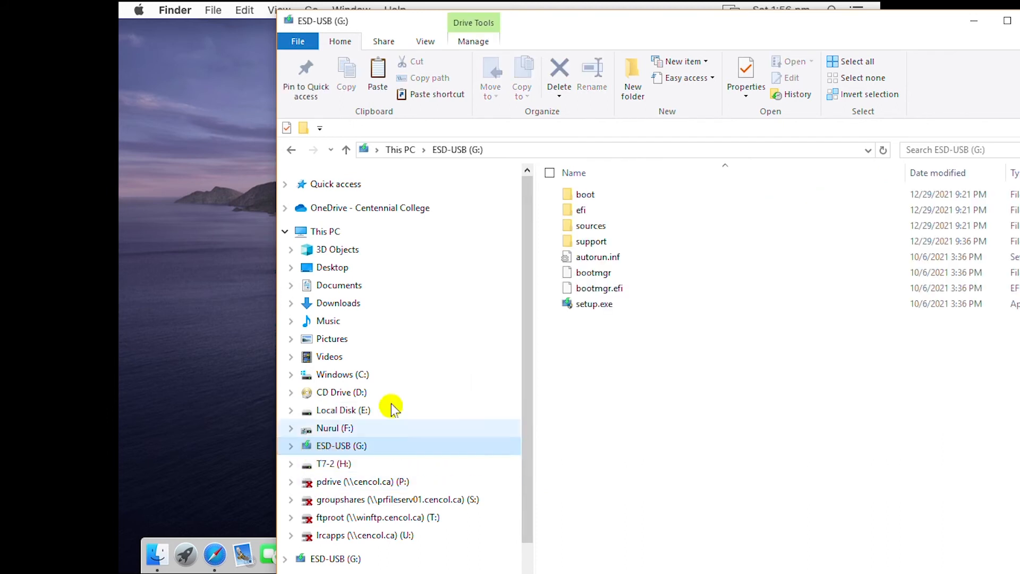
{"action": "right_click", "coordinate": [608, 355]}
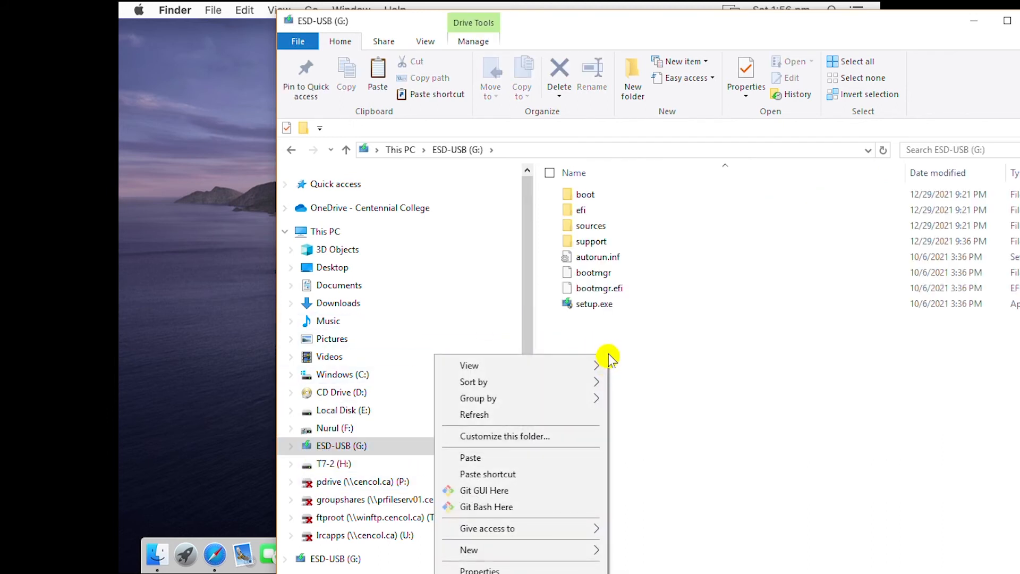
{"action": "left_click", "coordinate": [499, 459]}
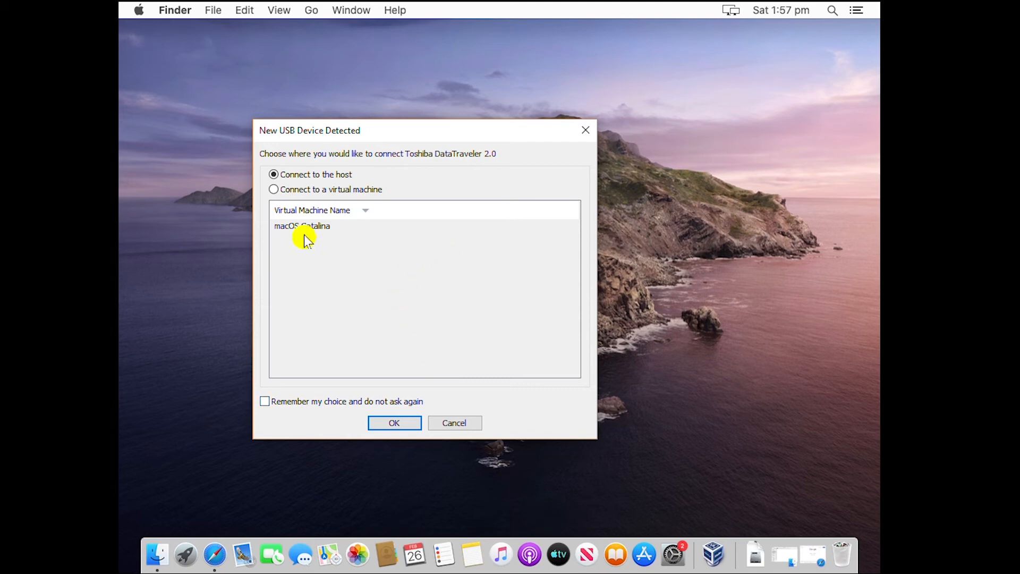
Connect the detected Toshiba DataTraveler 2.0 USB device to the macOS Catalina virtual machine.
{"action": "left_click", "coordinate": [309, 192]}
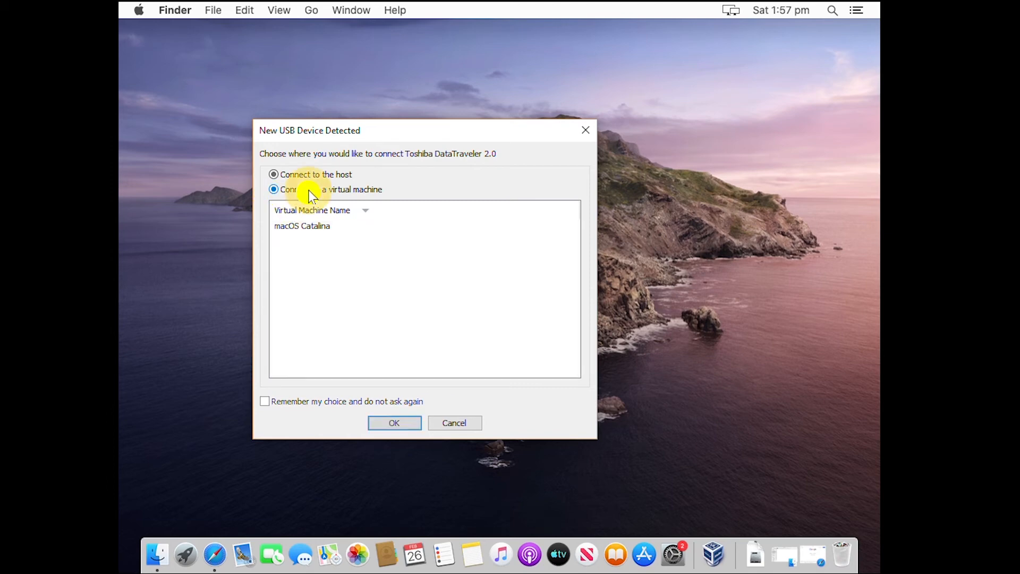
{"action": "left_click", "coordinate": [300, 227]}
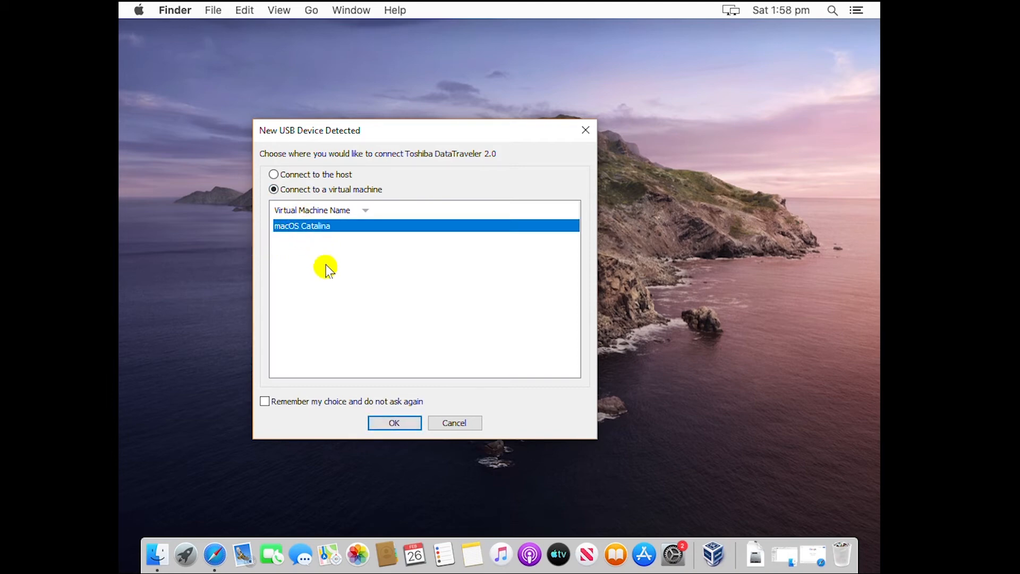
{"action": "left_click", "coordinate": [390, 422]}
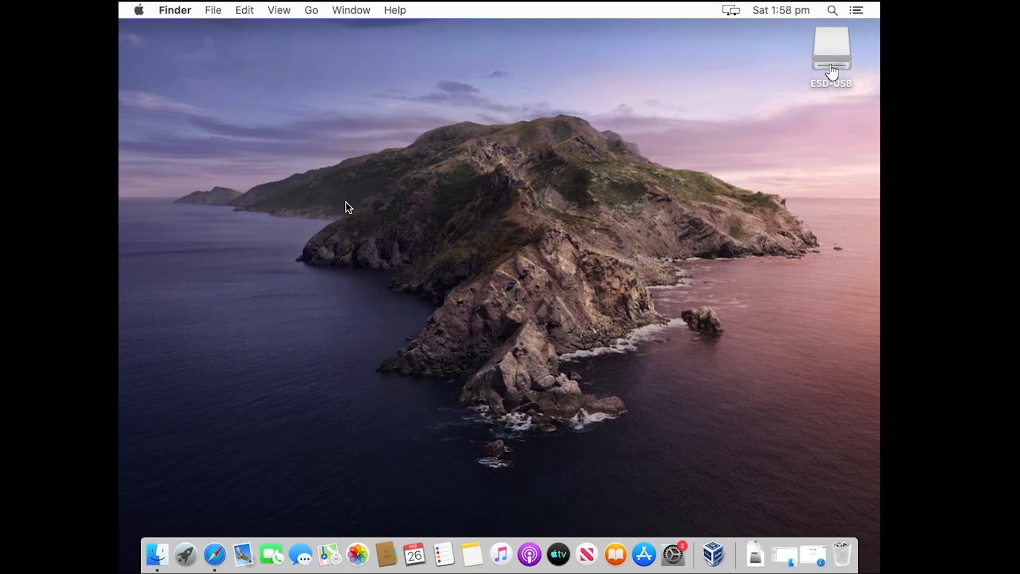
Copy Ubuntu20.04_key.pem from the ESD-USB drive into the Mac's Downloads folder.
{"action": "left_click", "coordinate": [829, 62]}
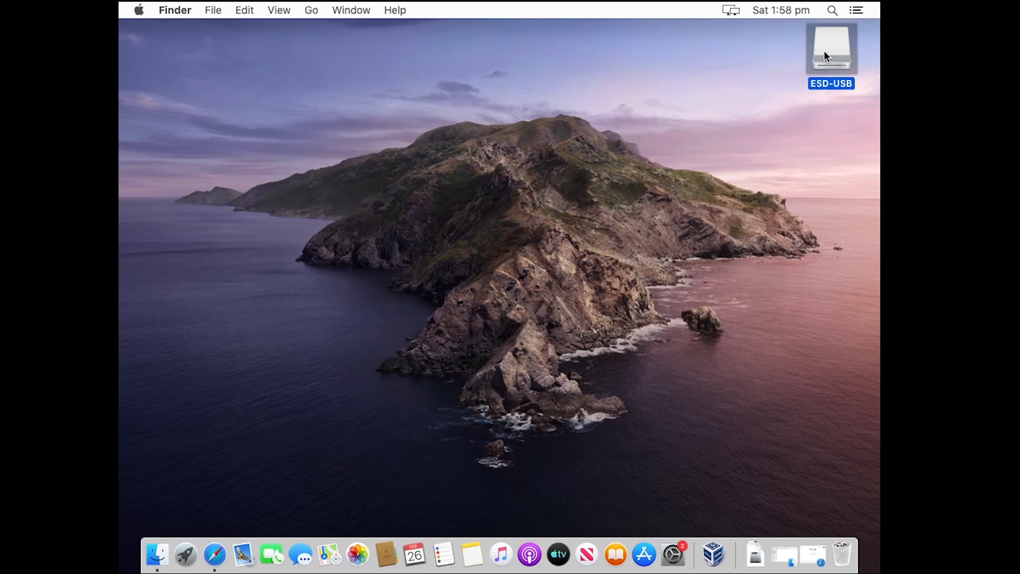
{"action": "double_click", "coordinate": [824, 53]}
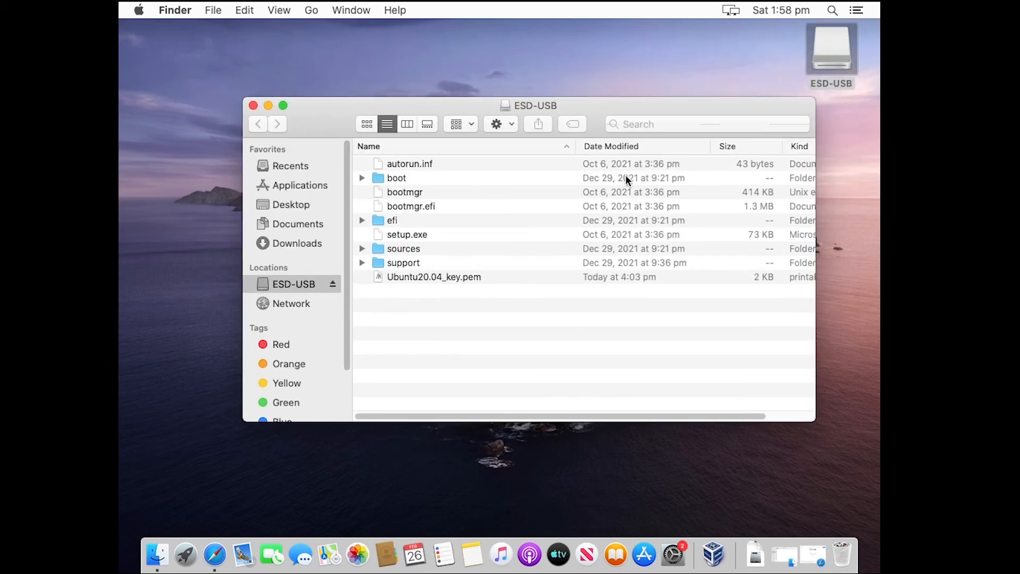
{"action": "left_click", "coordinate": [482, 276]}
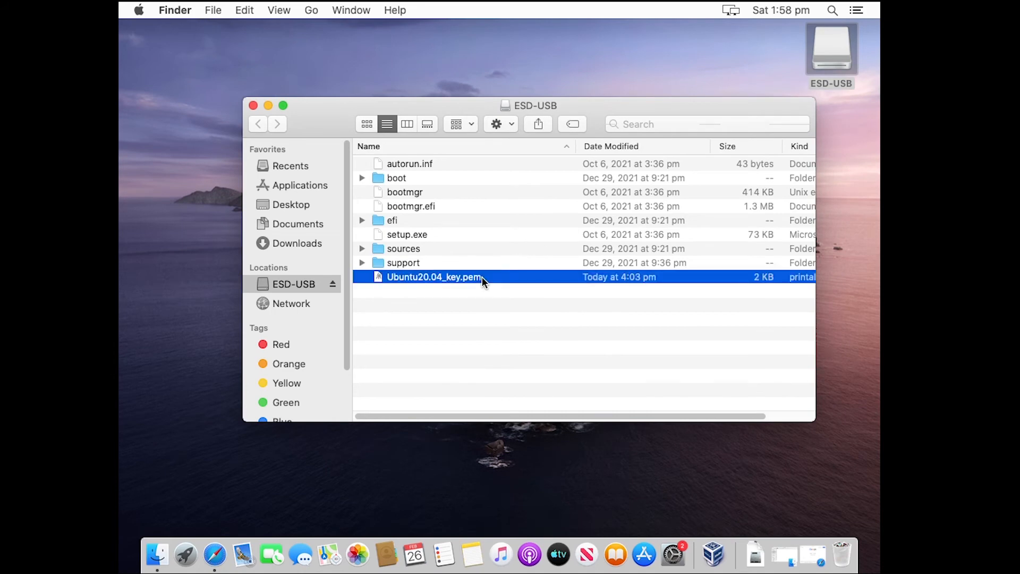
{"action": "right_click", "coordinate": [482, 276]}
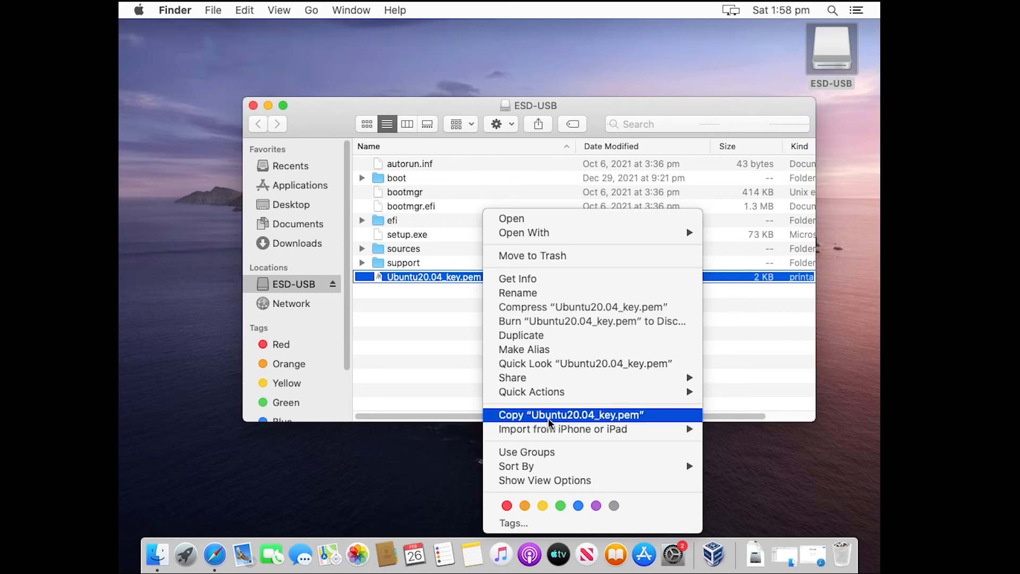
{"action": "left_click", "coordinate": [564, 415]}
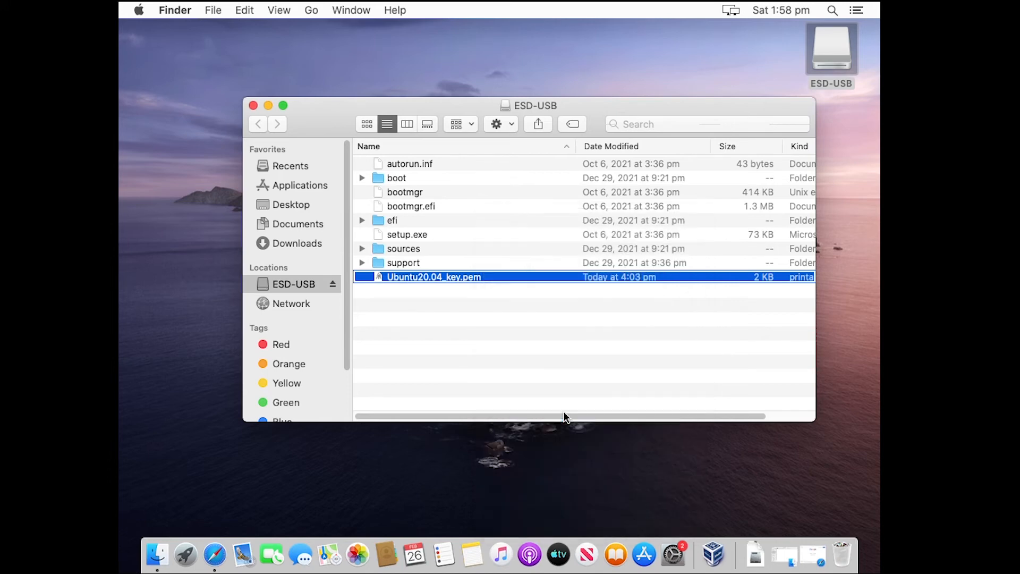
{"action": "left_click", "coordinate": [282, 244]}
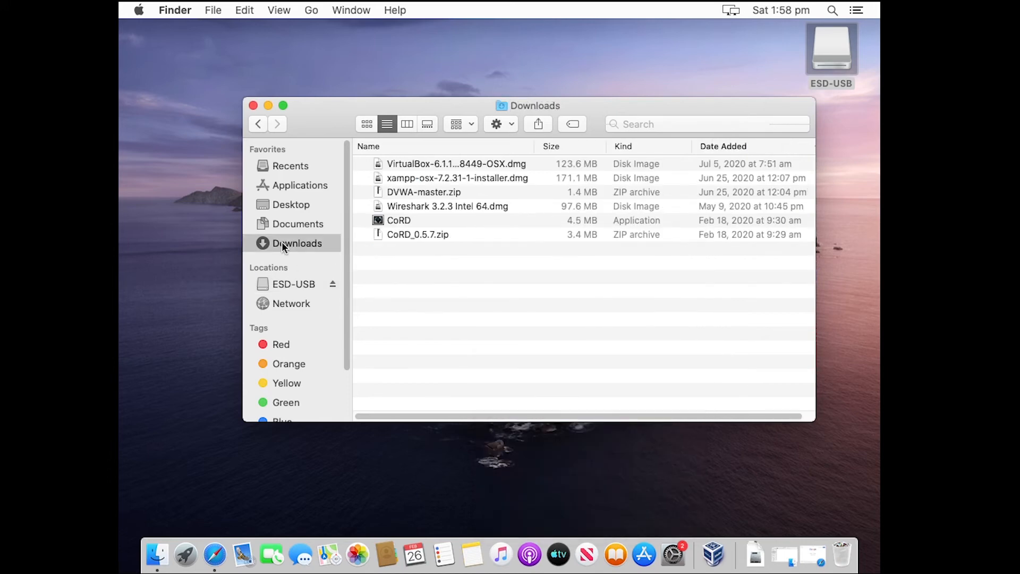
{"action": "right_click", "coordinate": [430, 279]}
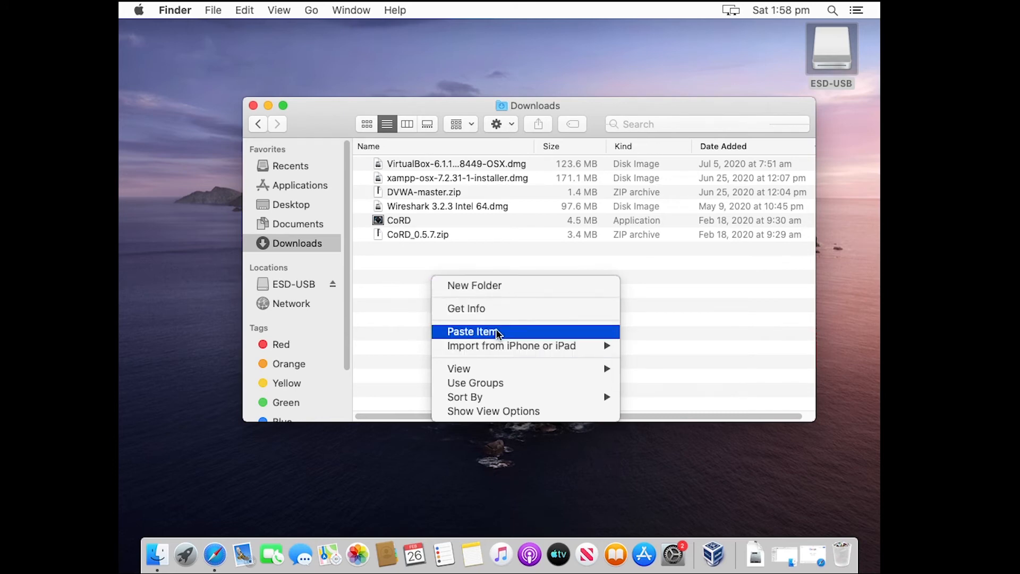
{"action": "left_click", "coordinate": [529, 332]}
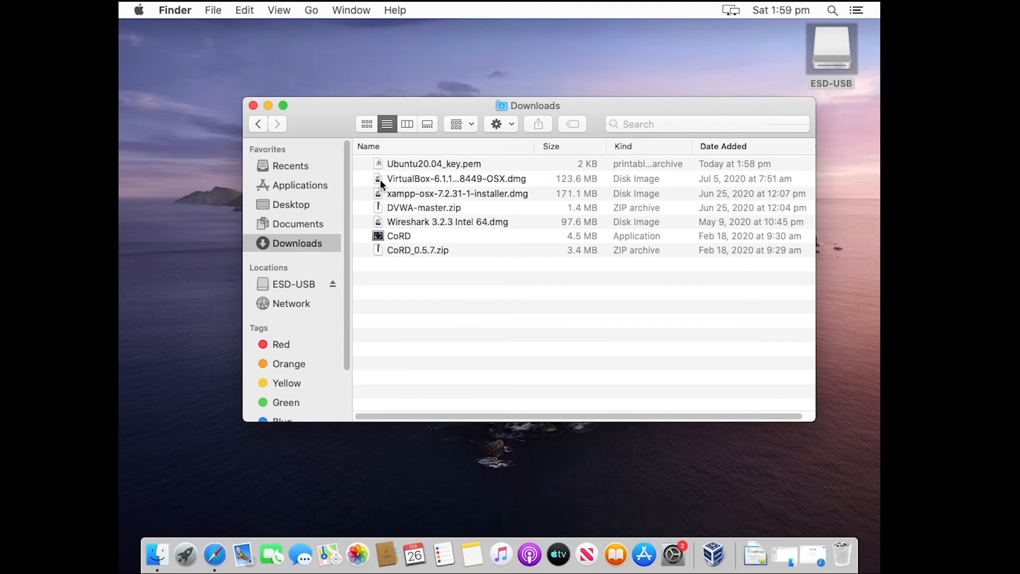
Go to the Utilities folder and open Terminal.
{"action": "left_click", "coordinate": [279, 10]}
{"action": "left_click", "coordinate": [339, 223]}
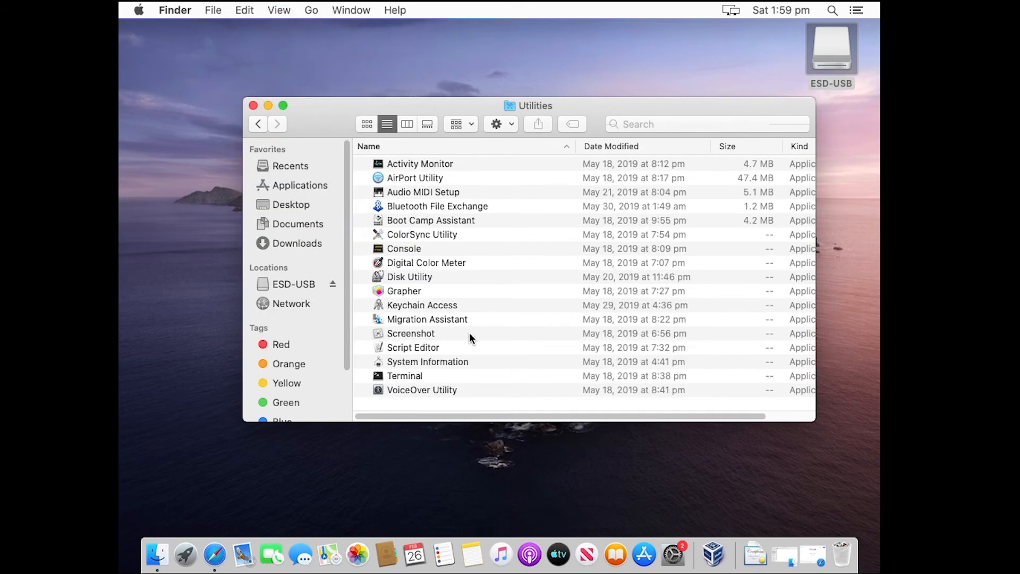
{"action": "double_click", "coordinate": [415, 374]}
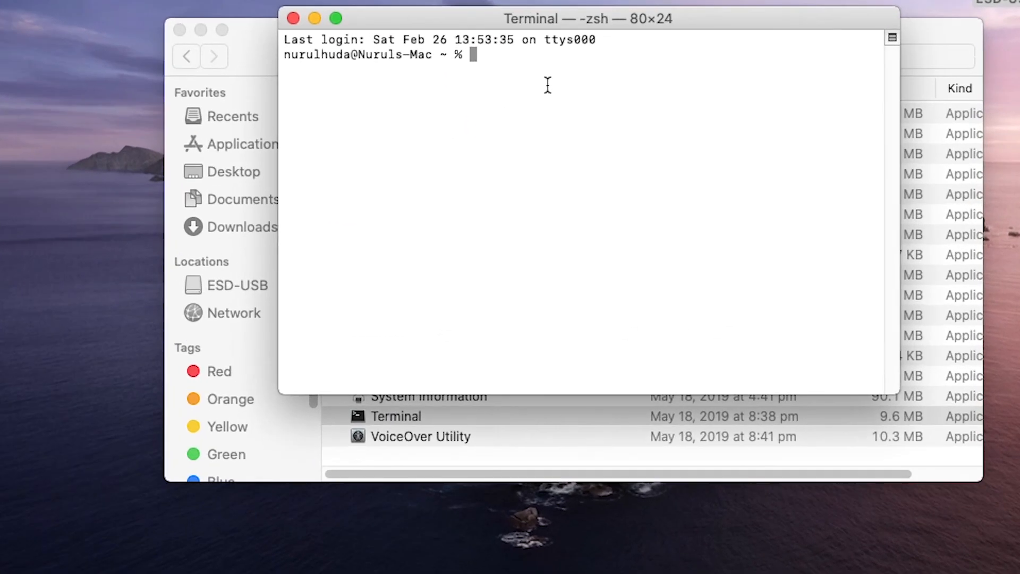
List the home directory with ls, change to Downloads with cd, and list its contents to locate Ubuntu20.04_key.pem.
{"action": "type", "text": "ls"}
{"action": "key", "text": "Return"}
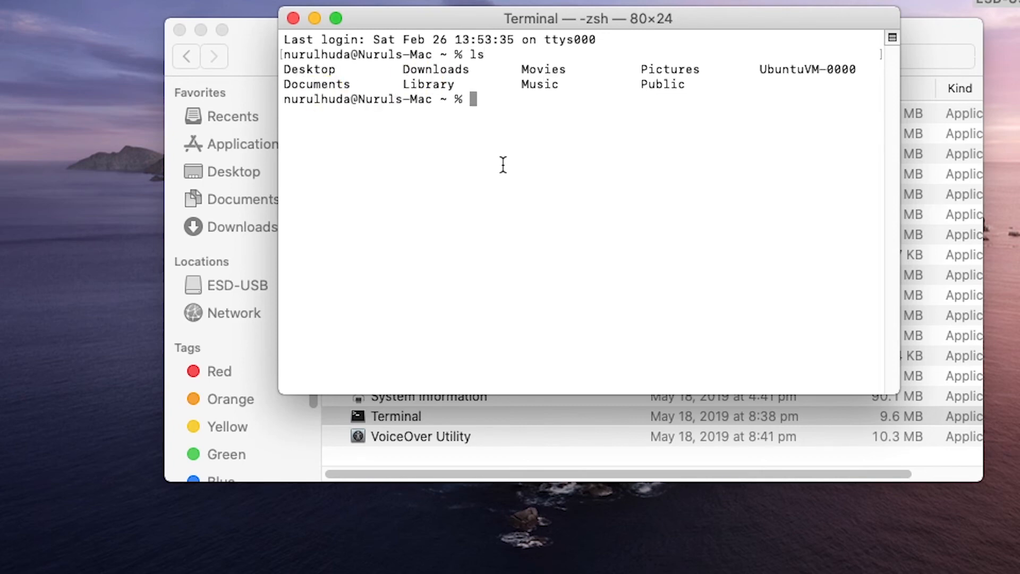
{"action": "type", "text": "cd Down"}
{"action": "key", "text": "Tab"}
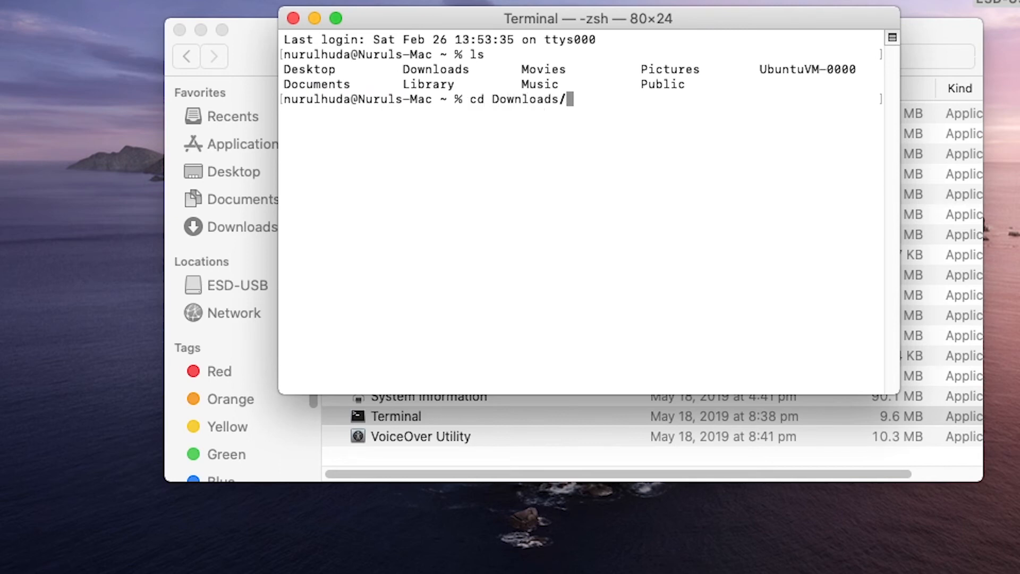
{"action": "key", "text": "Return"}
{"action": "type", "text": "ls"}
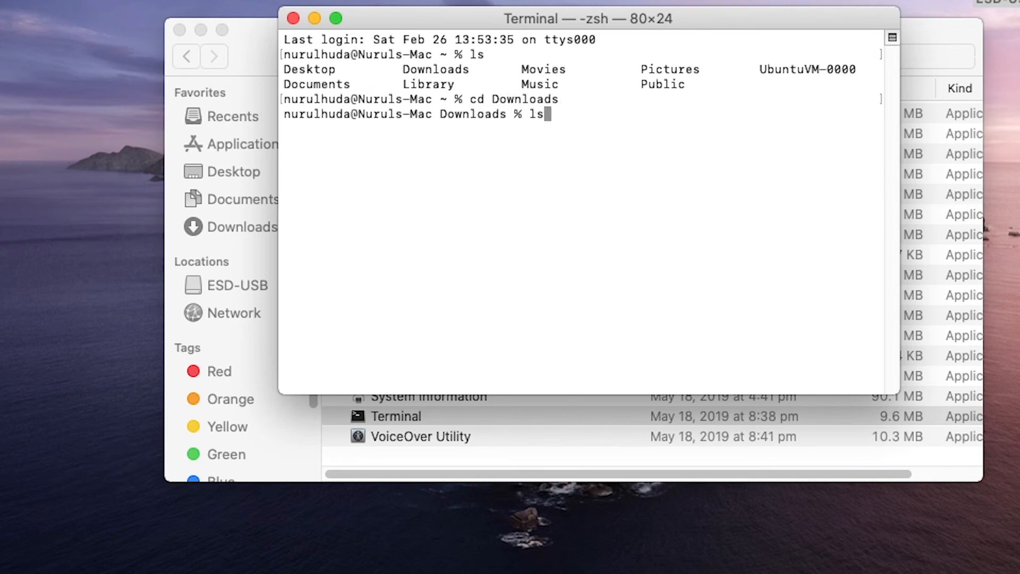
{"action": "key", "text": "Return"}
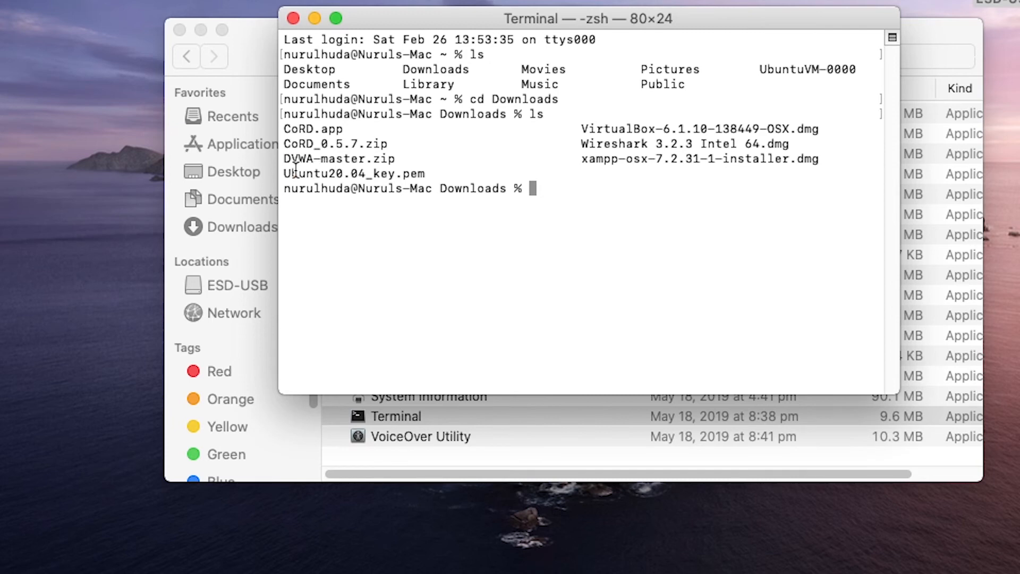
{"action": "left_click_drag", "start_coordinate": [284, 173], "coordinate": [431, 174]}
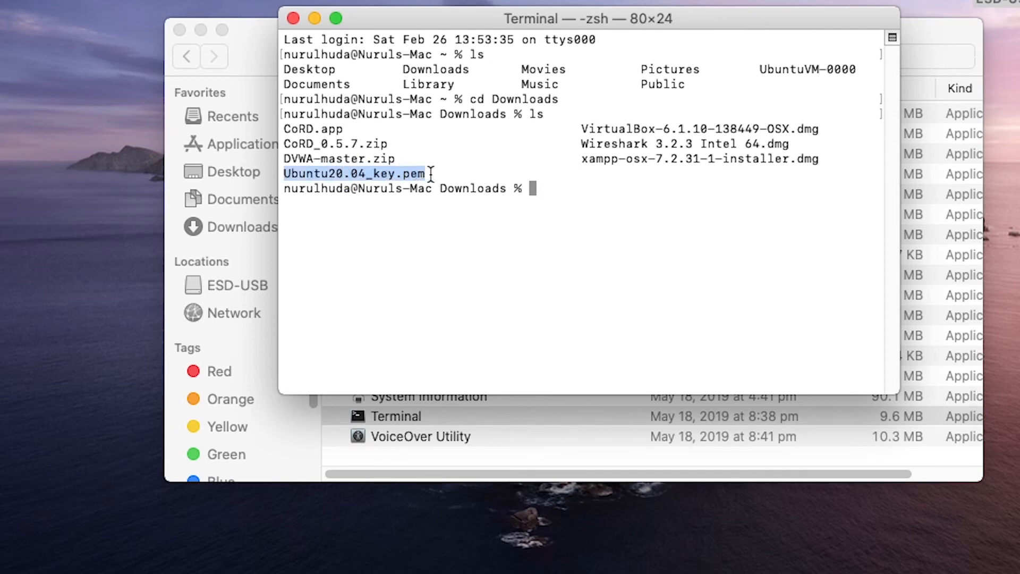
{"action": "left_click", "coordinate": [431, 174]}
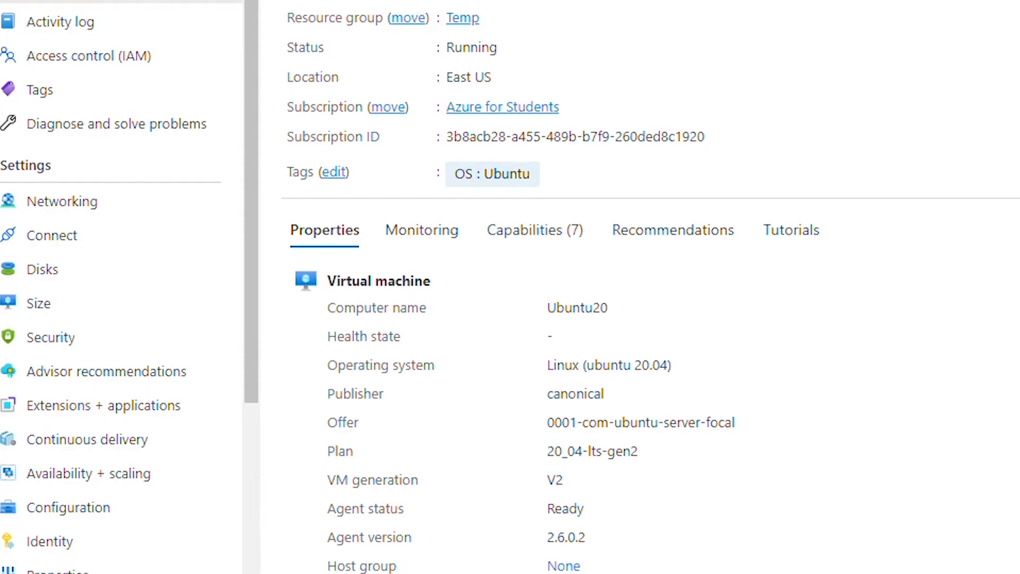
Switch to the Azure portal, copy the example SSH command from the virtual machine's Connect page, and paste it at the macOS Terminal prompt.
{"action": "left_click", "coordinate": [57, 240]}
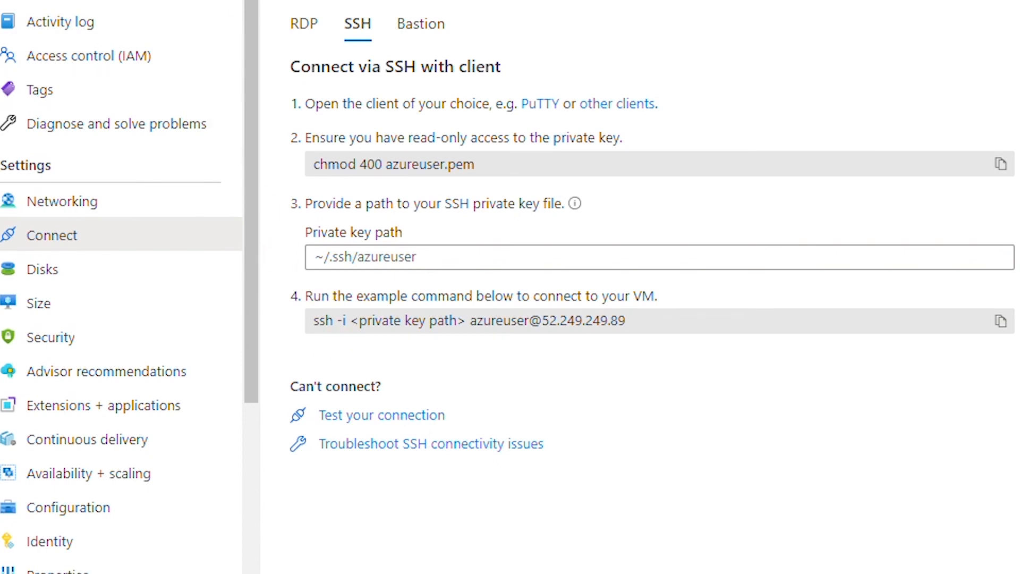
{"action": "left_click_drag", "start_coordinate": [310, 320], "coordinate": [650, 320]}
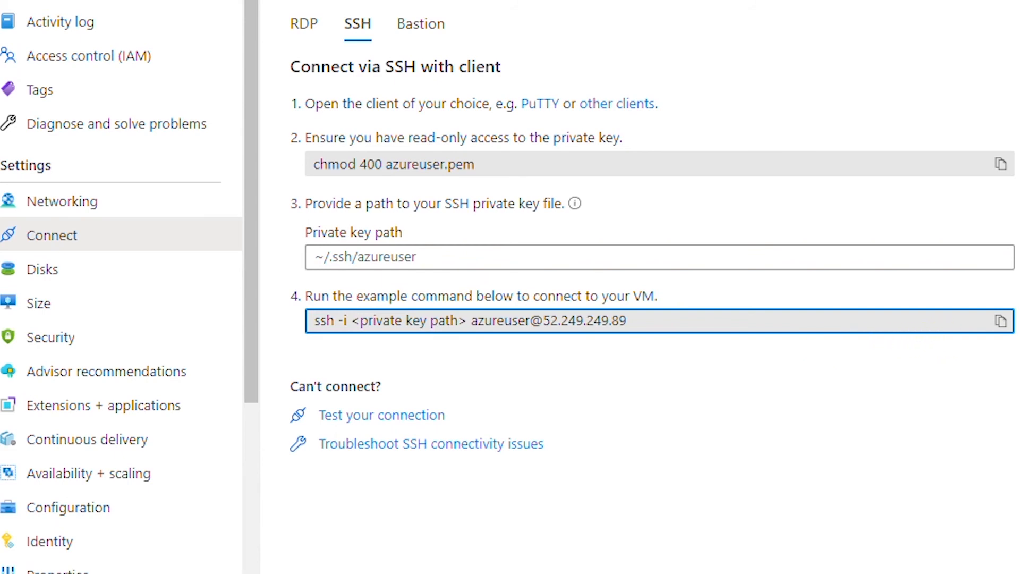
{"action": "left_click", "coordinate": [1001, 321]}
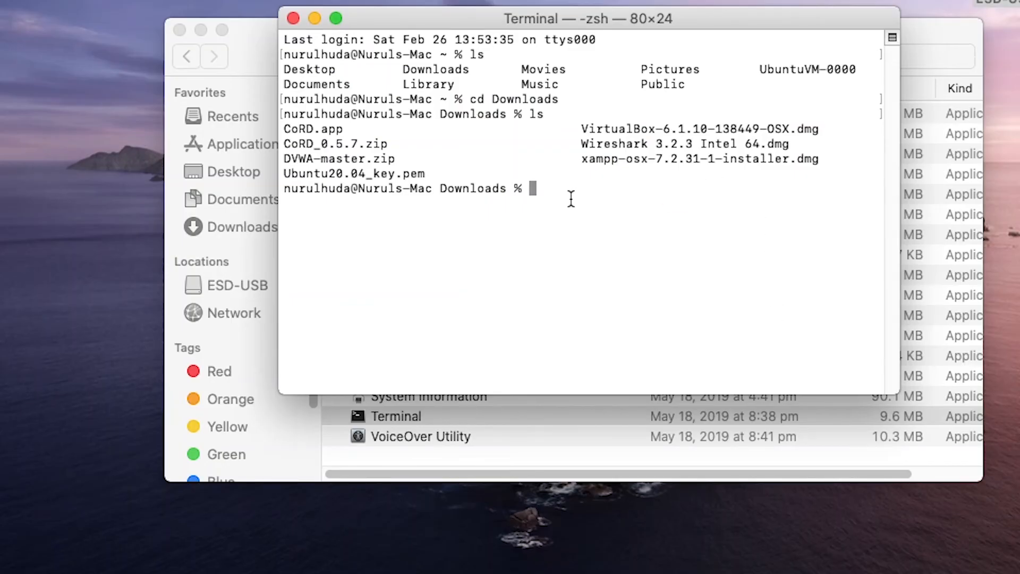
{"action": "right_click", "coordinate": [570, 199]}
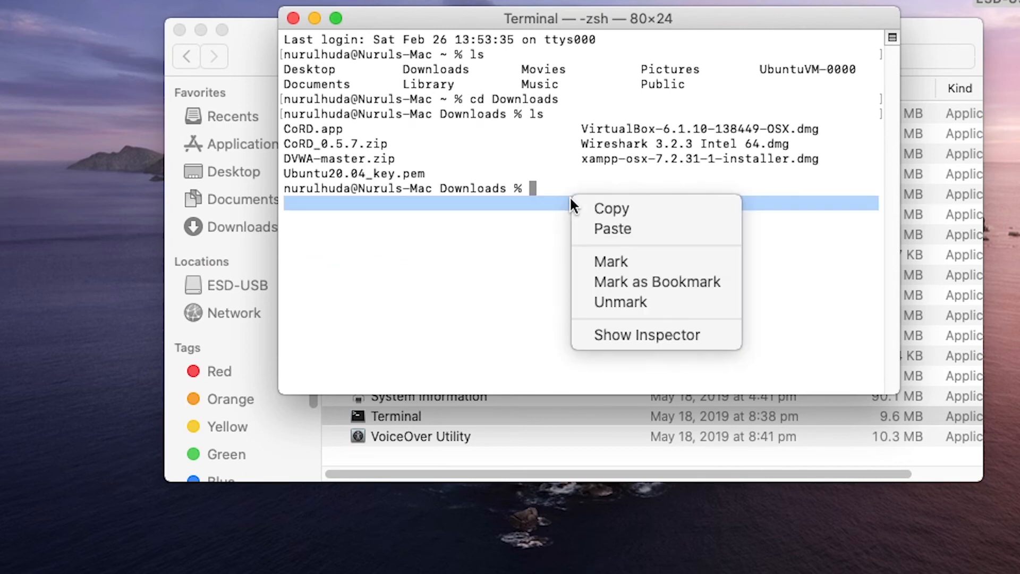
{"action": "left_click", "coordinate": [638, 227]}
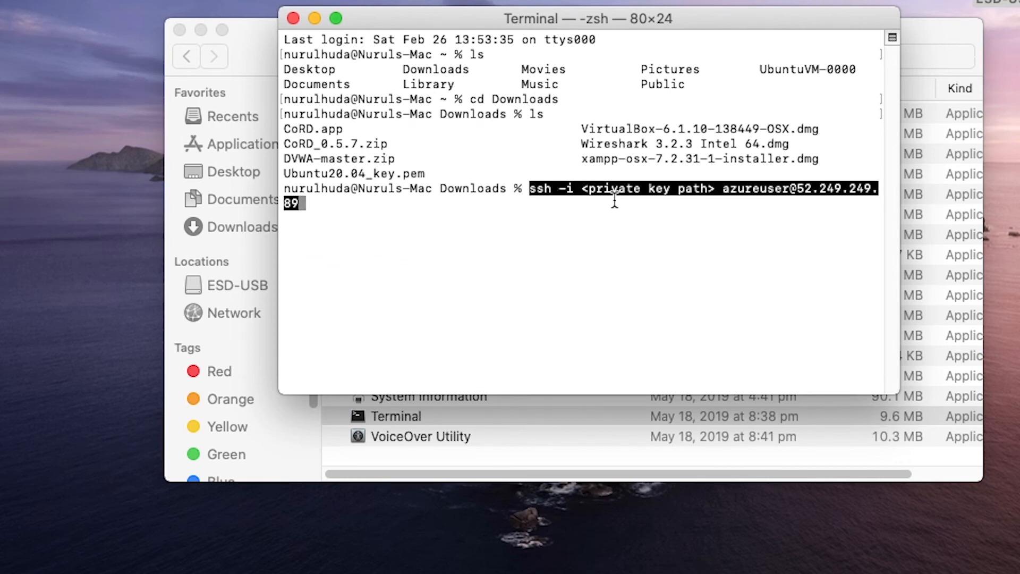
Replace the <private key path> placeholder in the pasted SSH command with Ubuntu20.04_key.pem.
{"action": "key", "text": "Left"}
{"action": "key", "text": "Left"}
{"action": "key", "text": "Left"}
{"action": "key", "text": "Left"}
{"action": "key", "text": "Left"}
{"action": "key", "text": "Left"}
{"action": "key", "text": "Left"}
{"action": "key", "text": "Left"}
{"action": "key", "text": "Left"}
{"action": "key", "text": "Left"}
{"action": "key", "text": "Left"}
{"action": "key", "text": "Left"}
{"action": "key", "text": "Left"}
{"action": "key", "text": "Left"}
{"action": "key", "text": "Left"}
{"action": "key", "text": "Left"}
{"action": "key", "text": "Left"}
{"action": "key", "text": "Left"}
{"action": "key", "text": "Left"}
{"action": "key", "text": "Left"}
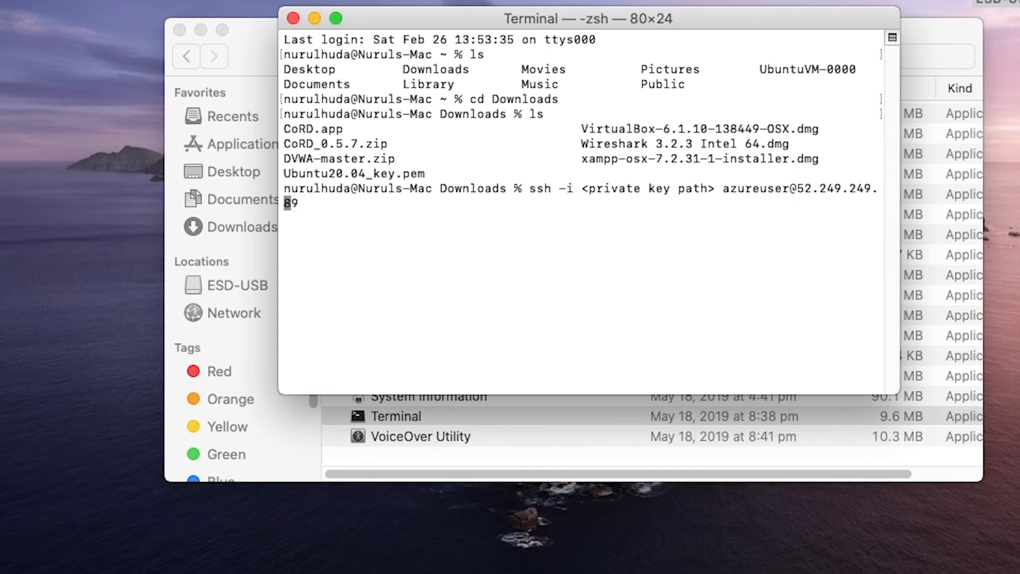
{"action": "key", "text": "Left"}
{"action": "key", "text": "Left"}
{"action": "key", "text": "Left"}
{"action": "key", "text": "Left"}
{"action": "key", "text": "BackSpace"}
{"action": "key", "text": "BackSpace"}
{"action": "key", "text": "BackSpace"}
{"action": "key", "text": "BackSpace"}
{"action": "key", "text": "BackSpace"}
{"action": "key", "text": "BackSpace"}
{"action": "key", "text": "BackSpace"}
{"action": "key", "text": "BackSpace"}
{"action": "key", "text": "BackSpace"}
{"action": "key", "text": "BackSpace"}
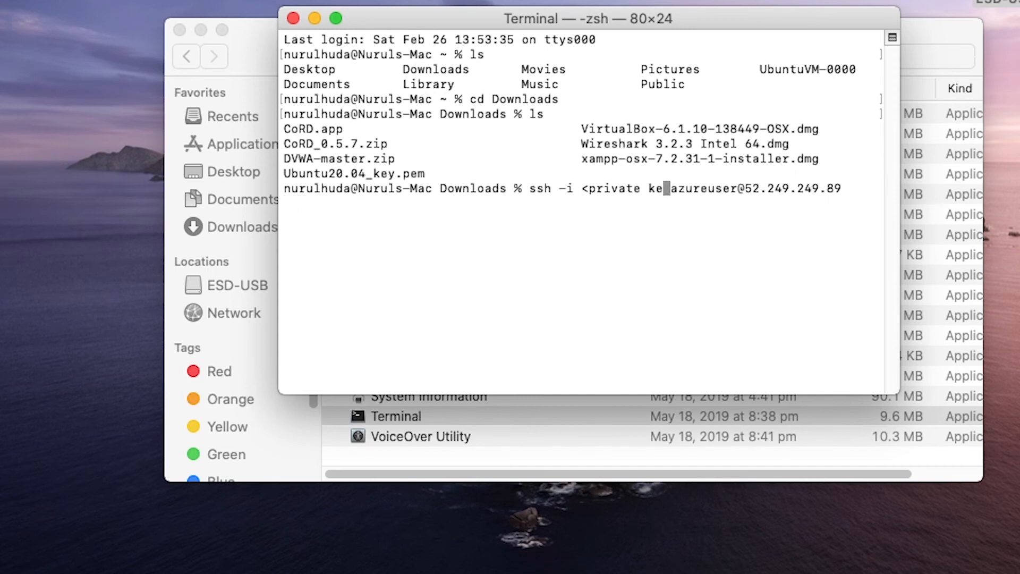
{"action": "key", "text": "BackSpace"}
{"action": "key", "text": "BackSpace"}
{"action": "key", "text": "BackSpace"}
{"action": "key", "text": "BackSpace"}
{"action": "key", "text": "BackSpace"}
{"action": "key", "text": "BackSpace"}
{"action": "key", "text": "BackSpace"}
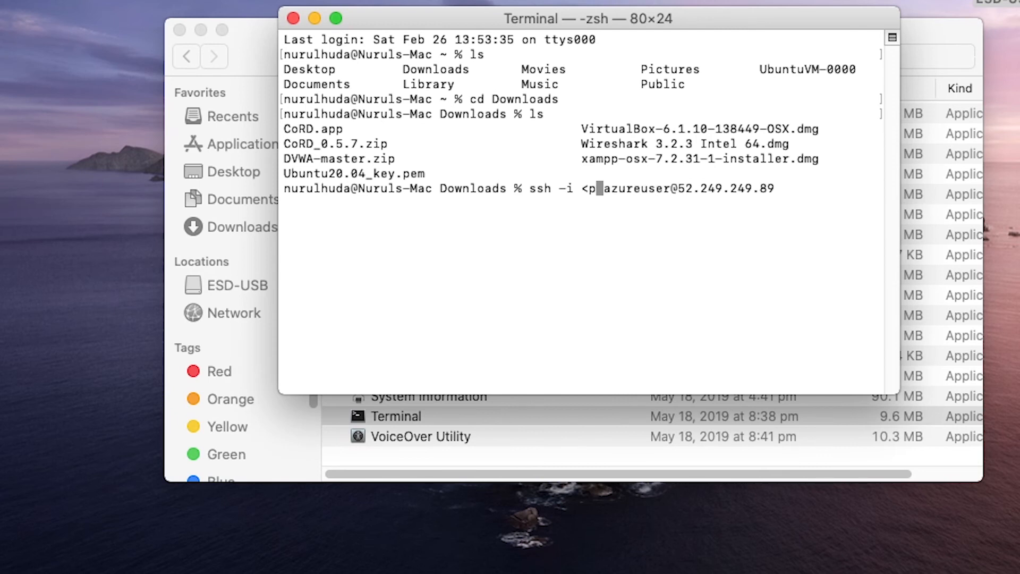
{"action": "key", "text": "BackSpace"}
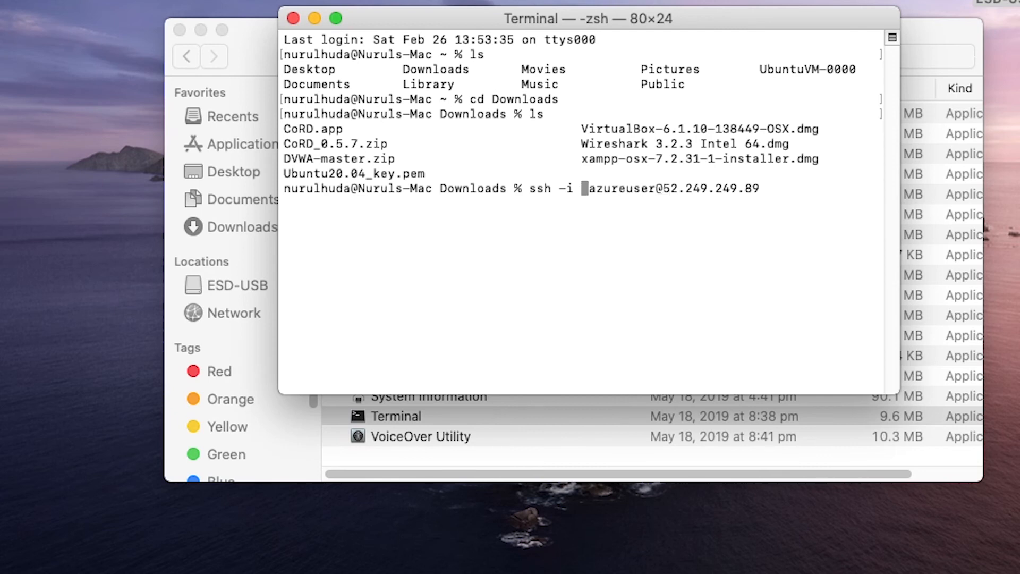
{"action": "left_click_drag", "start_coordinate": [282, 172], "coordinate": [424, 175]}
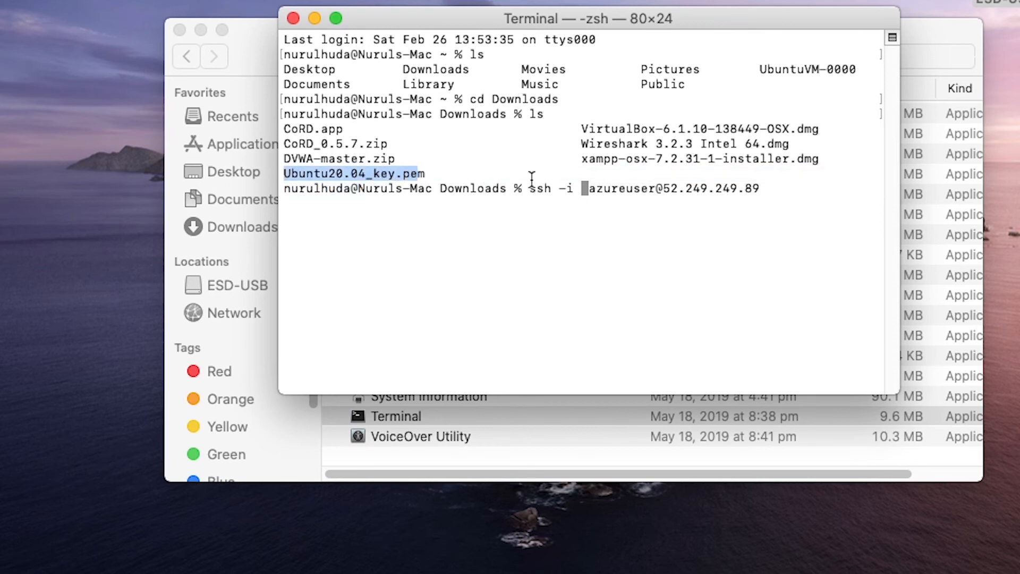
{"action": "left_click", "coordinate": [590, 188]}
{"action": "type", "text": "Ubuntu20"}
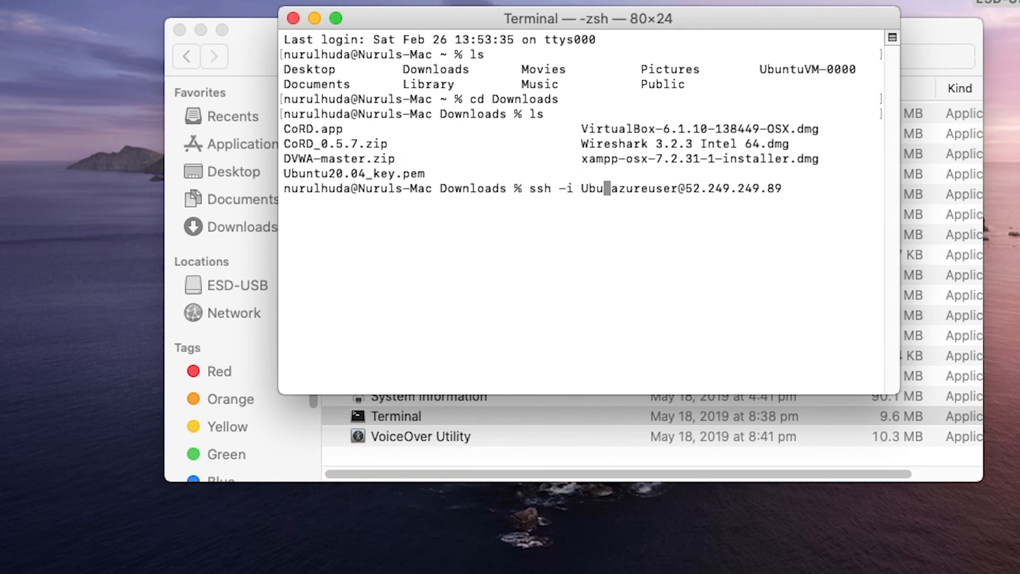
{"action": "type", "text": ".04"}
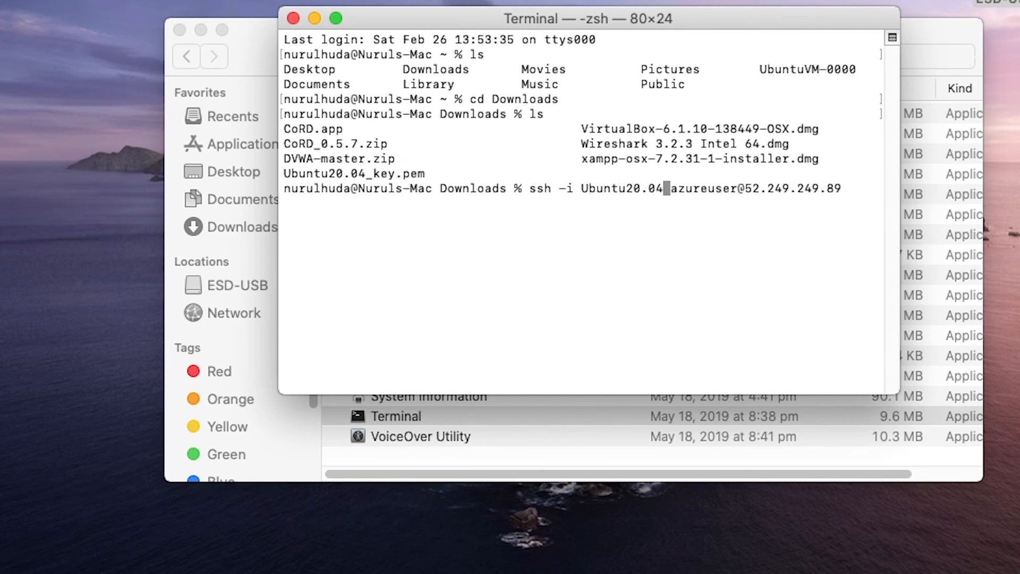
{"action": "type", "text": "_key.pem"}
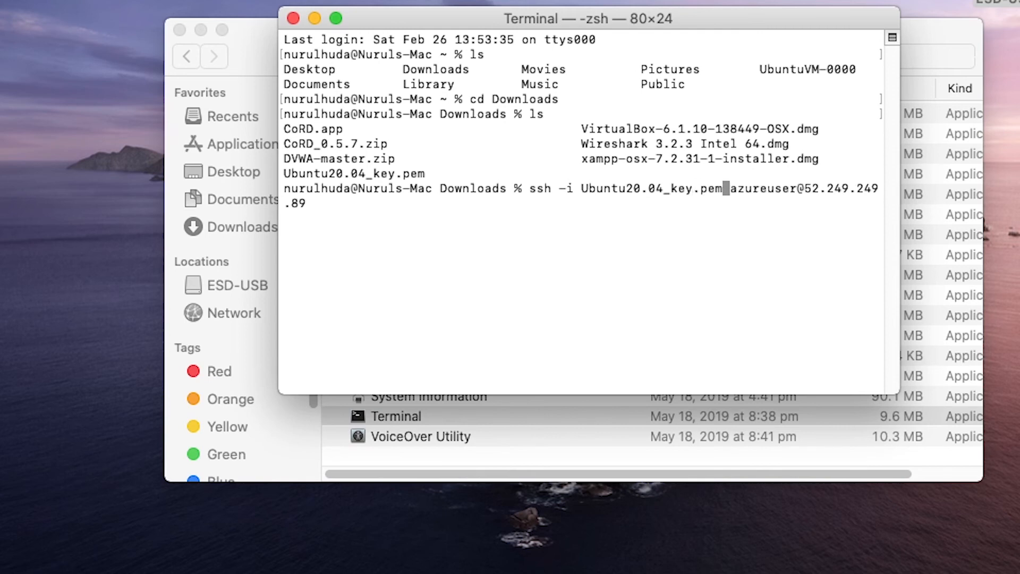
{"action": "key", "text": "Right"}
{"action": "key", "text": "Right"}
{"action": "key", "text": "Right"}
{"action": "key", "text": "Right"}
{"action": "key", "text": "Left"}
{"action": "key", "text": "Left"}
{"action": "key", "text": "Right"}
{"action": "key", "text": "Right"}
{"action": "key", "text": "Right"}
{"action": "key", "text": "Right"}
{"action": "key", "text": "Right"}
{"action": "key", "text": "Right"}
{"action": "key", "text": "Right"}
{"action": "key", "text": "Right"}
{"action": "key", "text": "Right"}
{"action": "key", "text": "Right"}
{"action": "key", "text": "Right"}
{"action": "key", "text": "Right"}
{"action": "key", "text": "Right"}
{"action": "key", "text": "Right"}
{"action": "key", "text": "Right"}
{"action": "key", "text": "Right"}
{"action": "key", "text": "Right"}
{"action": "key", "text": "Right"}
{"action": "key", "text": "Right"}
{"action": "key", "text": "Right"}
{"action": "key", "text": "Right"}
{"action": "key", "text": "Right"}
{"action": "key", "text": "Return"}
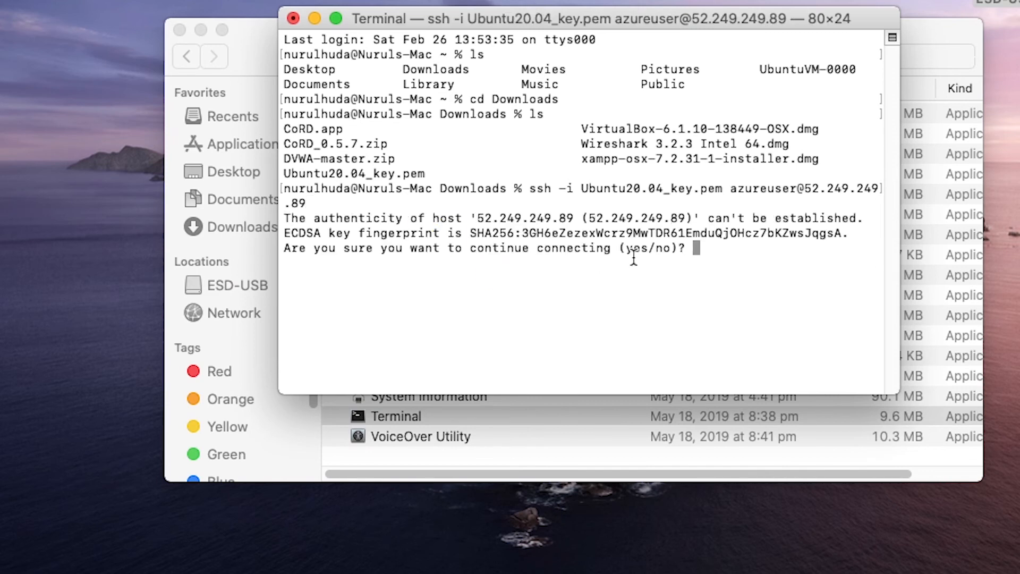
{"action": "type", "text": "yes"}
{"action": "key", "text": "Return"}
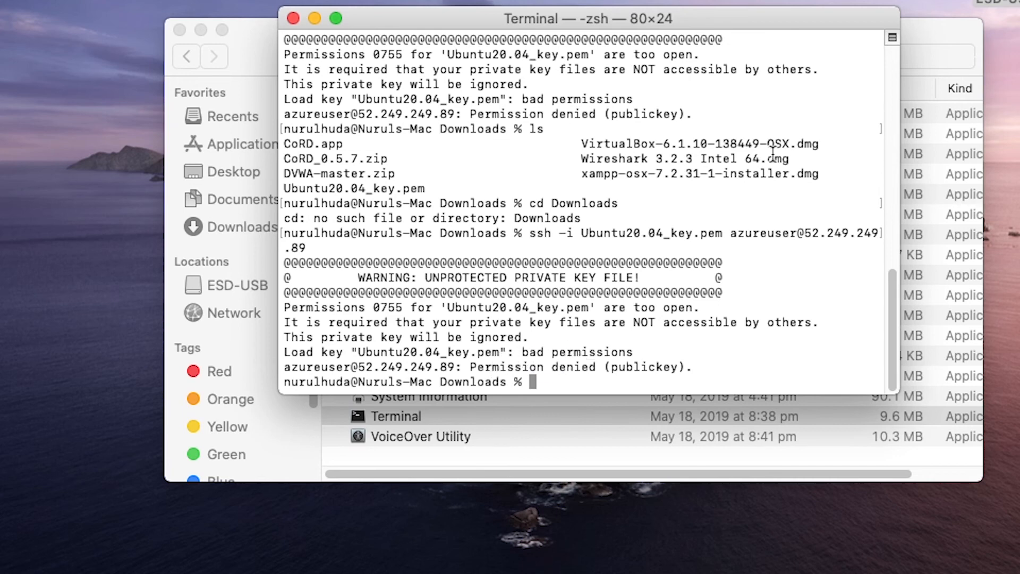
Restrict the private key file to owner read-only access with chmod 400 Ubuntu20.04_key.pem.
{"action": "left_click_drag", "start_coordinate": [396, 188], "coordinate": [325, 189]}
{"action": "left_click", "coordinate": [412, 222]}
{"action": "type", "text": "chmod 400 "}
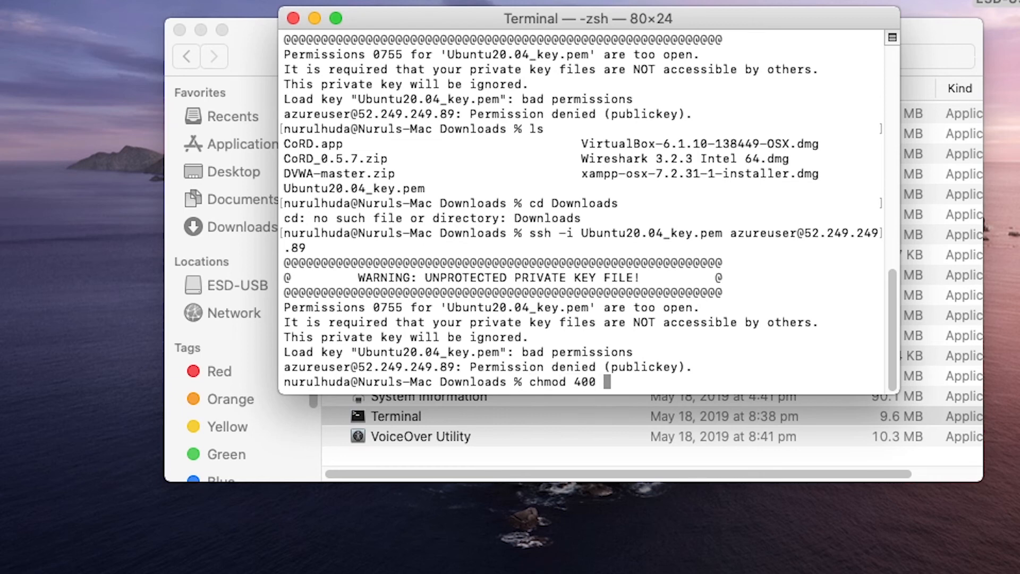
{"action": "type", "text": "Ubuntu"}
{"action": "key", "text": "Tab"}
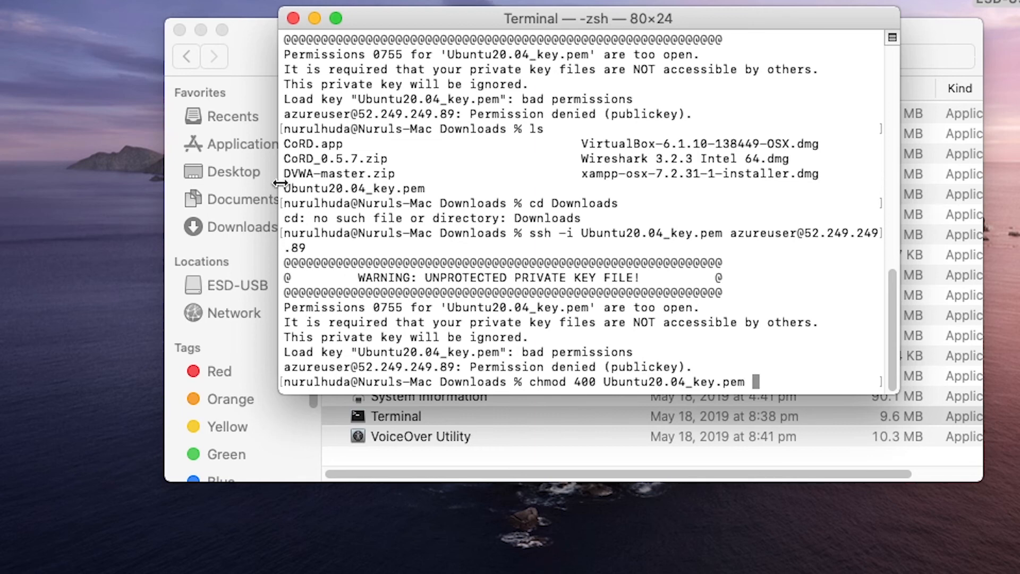
{"action": "left_click_drag", "start_coordinate": [284, 188], "coordinate": [427, 189]}
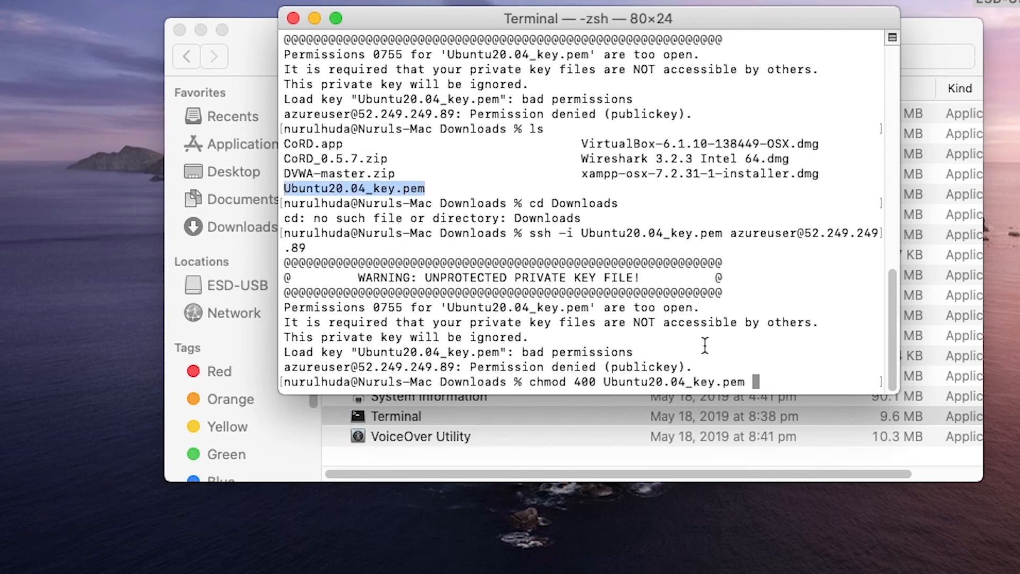
{"action": "left_click", "coordinate": [725, 356]}
{"action": "key", "text": "Return"}
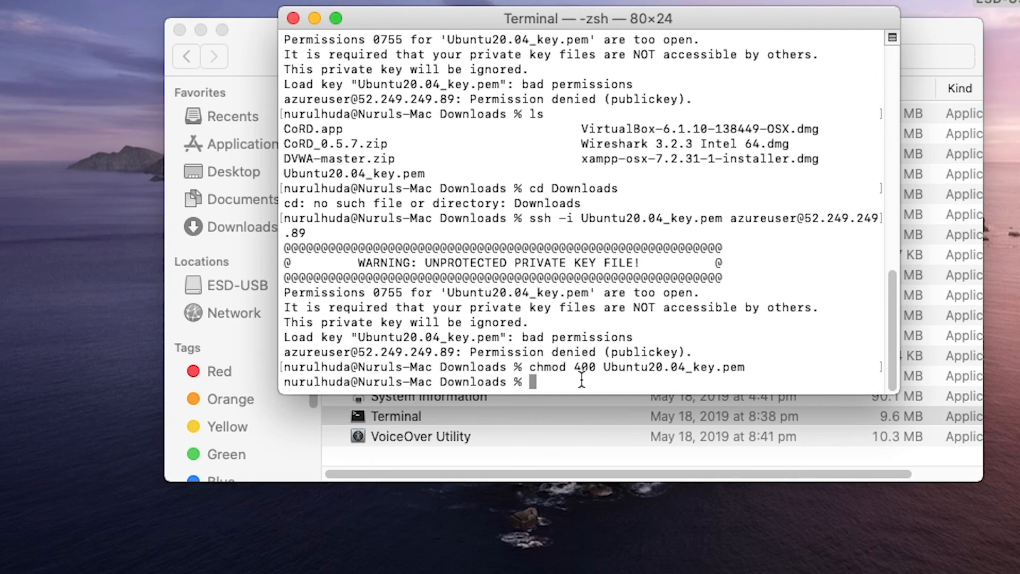
{"action": "key", "text": "Up"}
{"action": "key", "text": "Up"}
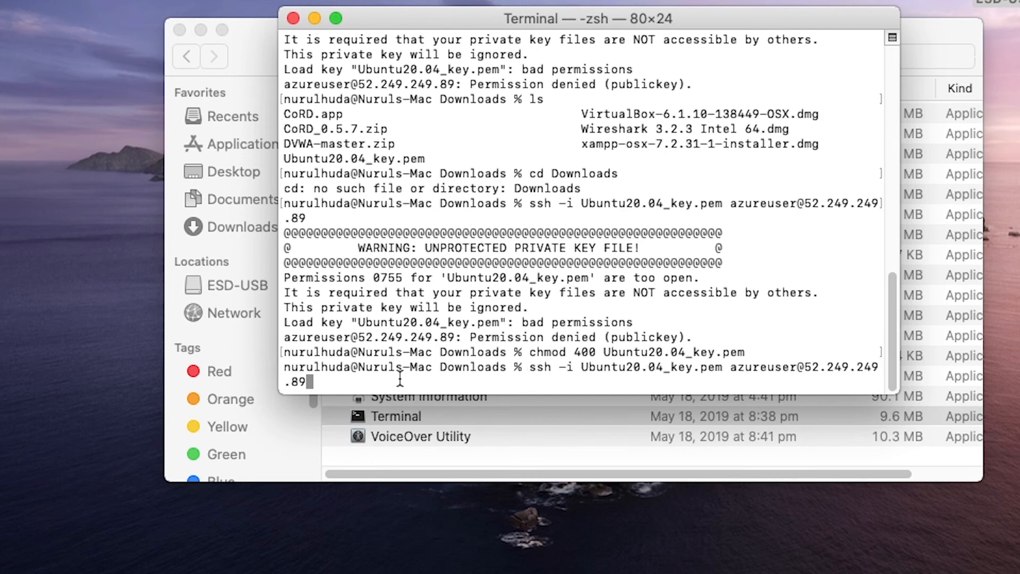
{"action": "key", "text": "Return"}
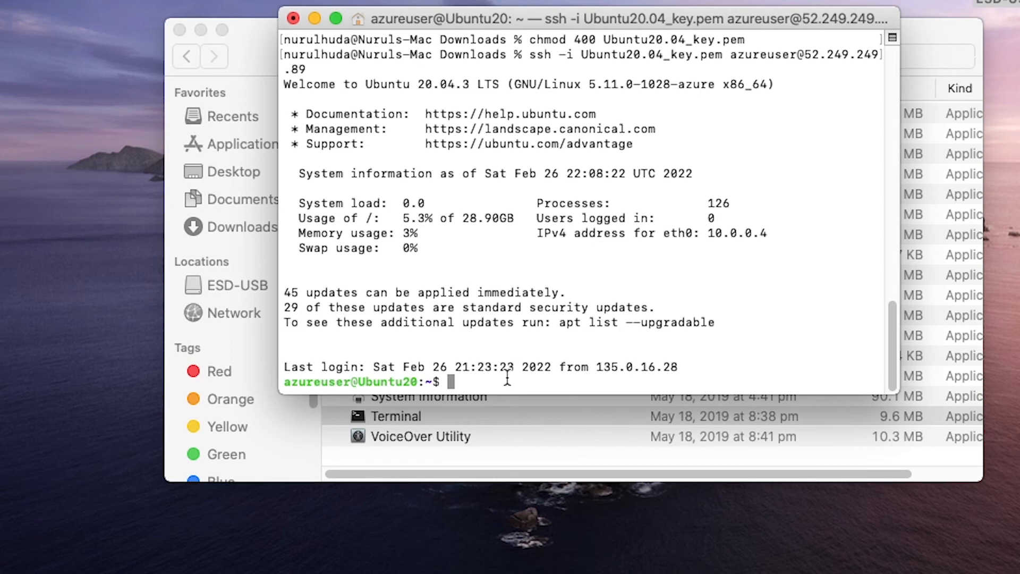
Update the package lists on the Ubuntu server with sudo apt-get update.
{"action": "type", "text": "sudo apt-get u"}
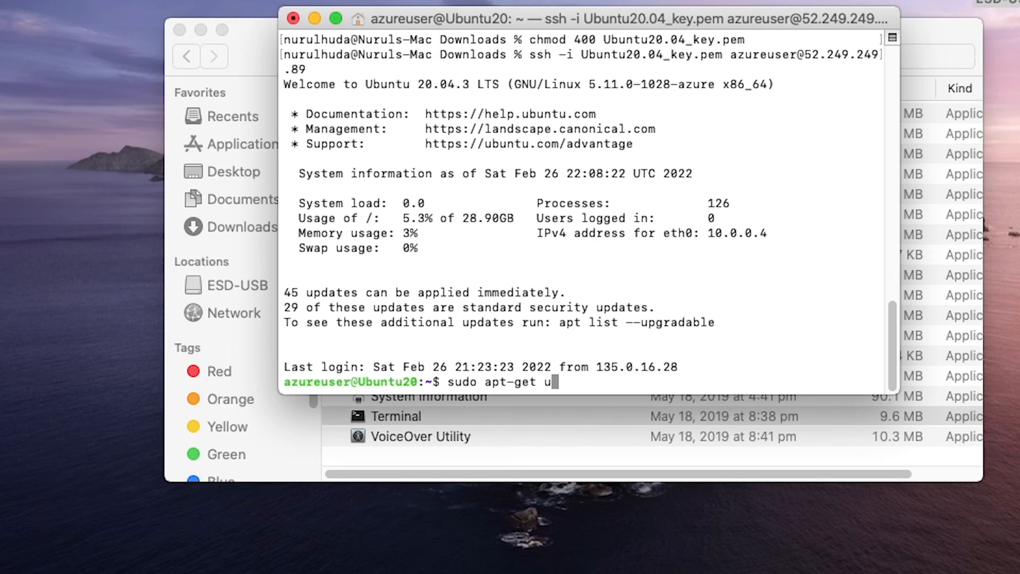
{"action": "type", "text": "pdate"}
{"action": "key", "text": "Return"}
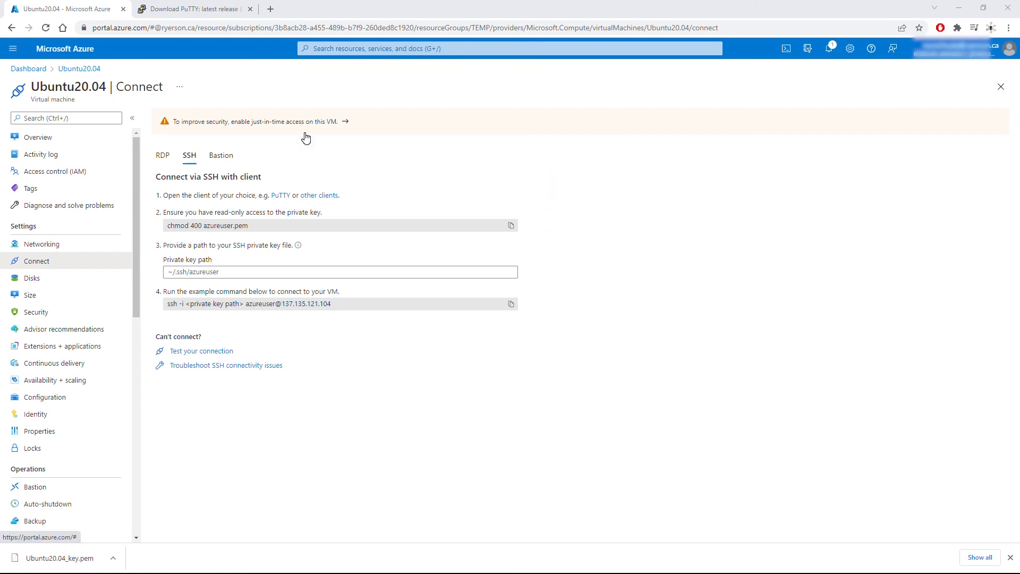
Switch to the Azure portal, leave the virtual machine's Connect page, and open the list of all resources.
{"action": "left_click", "coordinate": [13, 51]}
{"action": "left_click", "coordinate": [34, 85]}
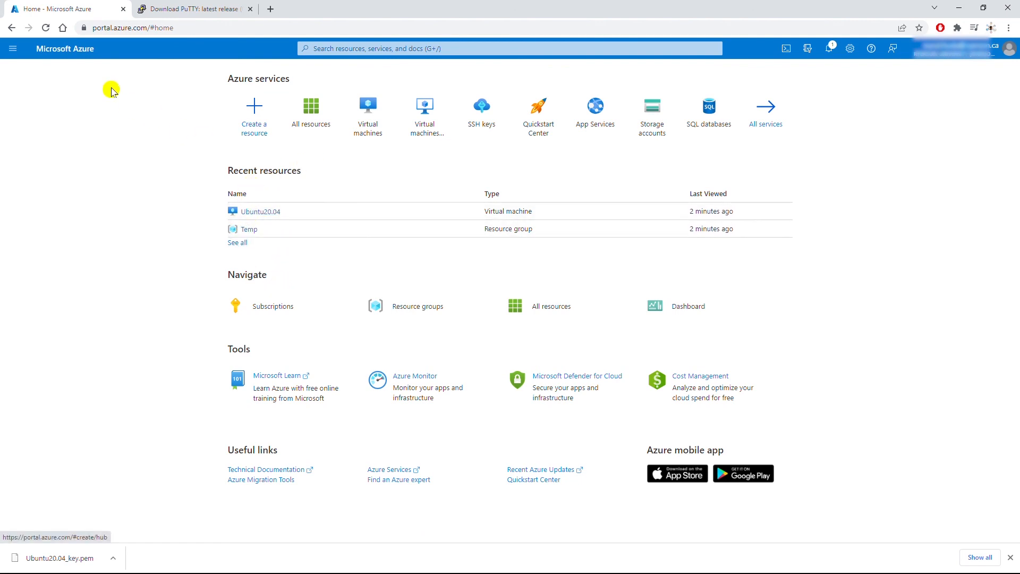
{"action": "left_click", "coordinate": [12, 48]}
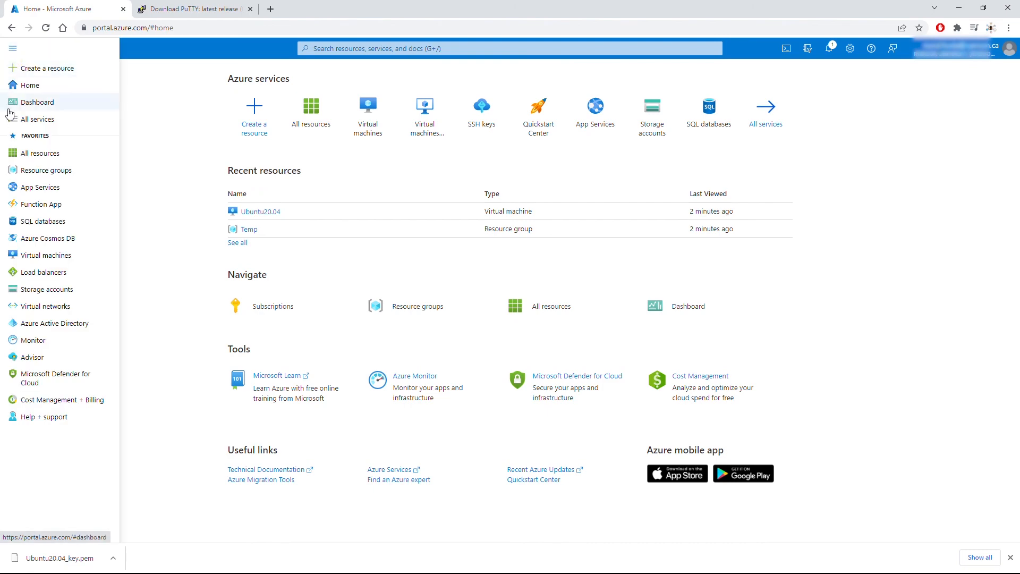
{"action": "left_click", "coordinate": [47, 154]}
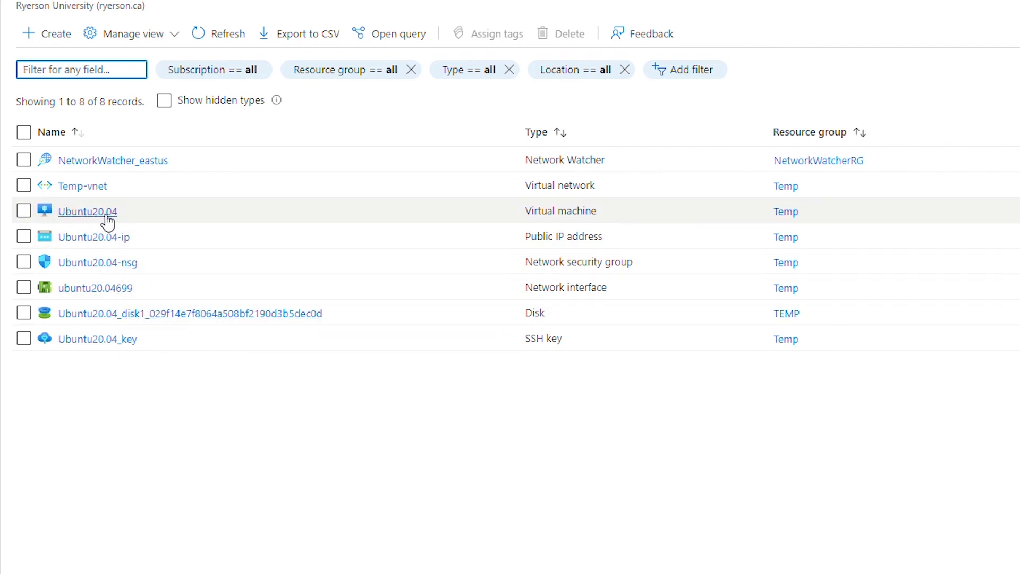
Delete the Ubuntu20.04 virtual machine from the resource list, entering yes to confirm the deletion.
{"action": "left_click", "coordinate": [23, 215]}
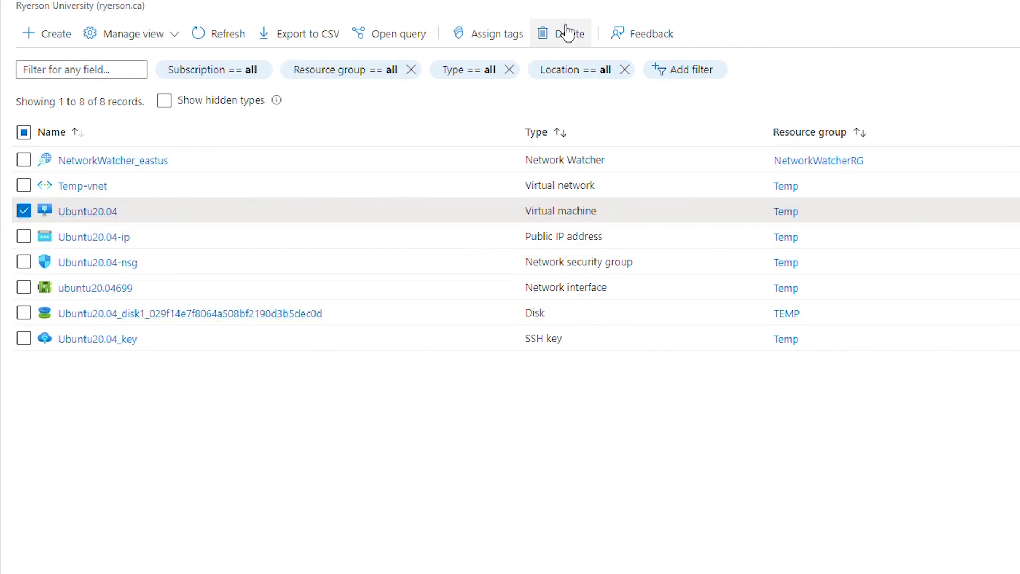
{"action": "left_click", "coordinate": [556, 44]}
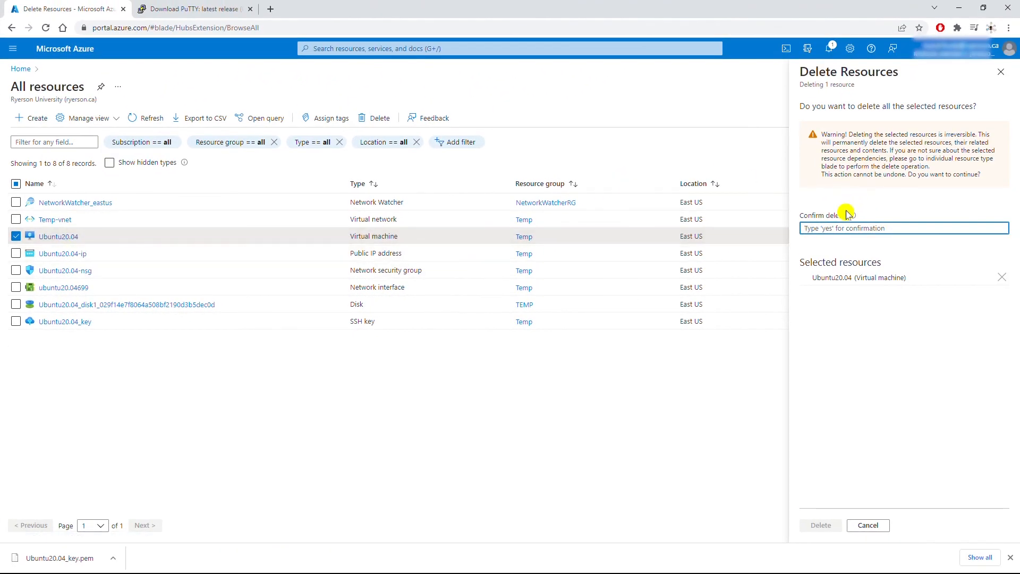
{"action": "type", "text": "yes"}
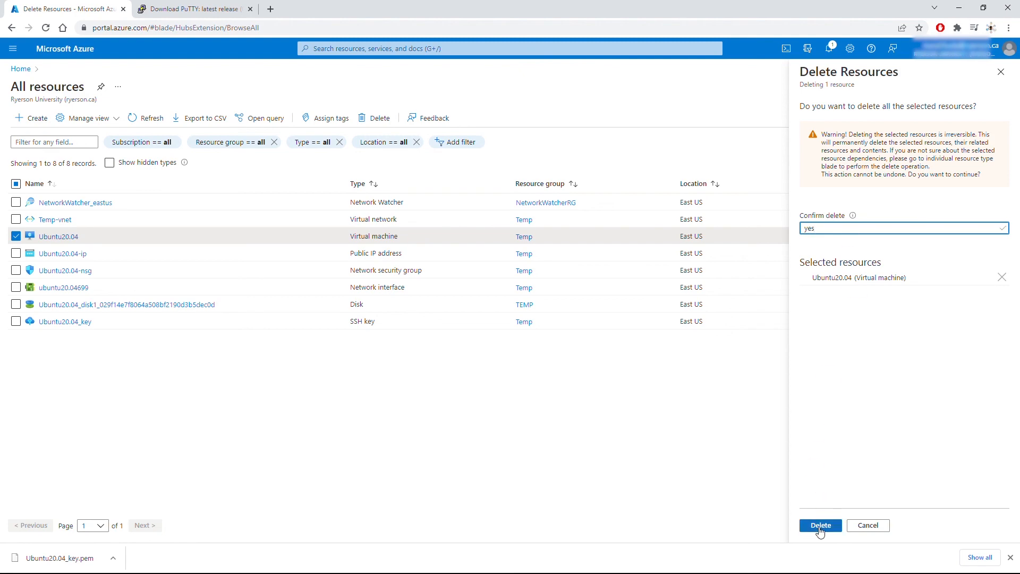
{"action": "left_click", "coordinate": [820, 525]}
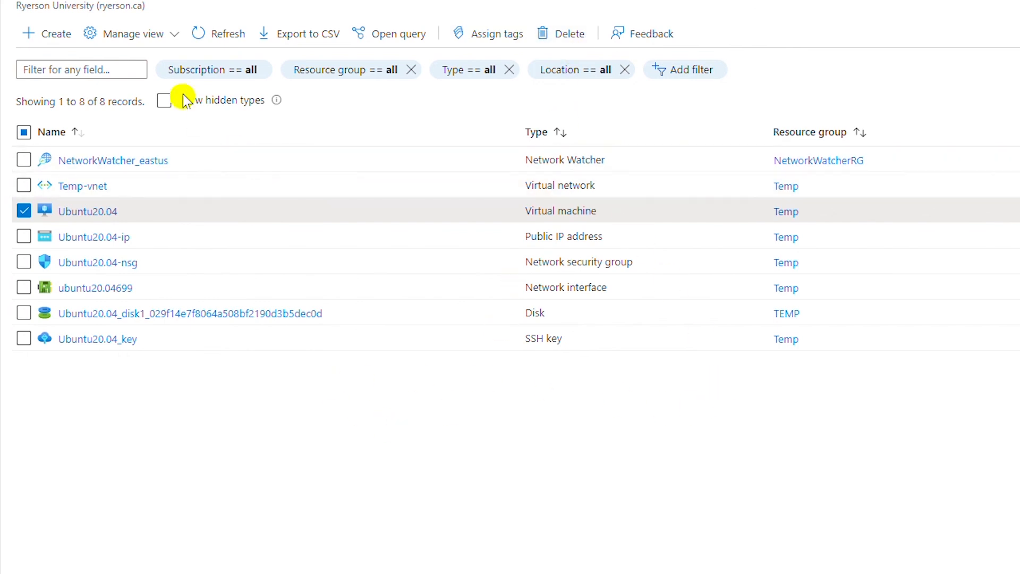
Refresh the resource list repeatedly to check which resources remain after deleting the virtual machine.
{"action": "left_click", "coordinate": [216, 42]}
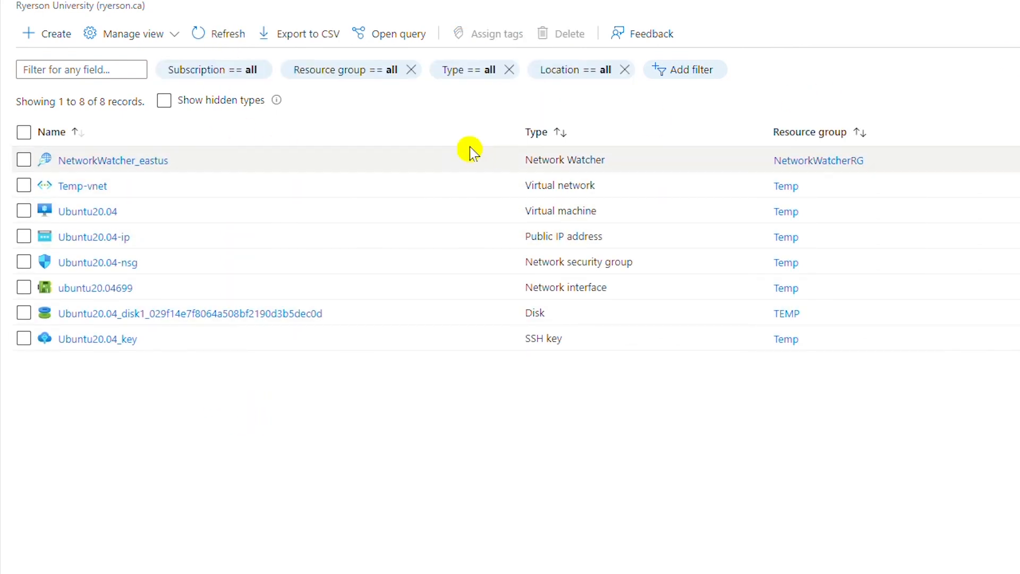
{"action": "left_click", "coordinate": [223, 35]}
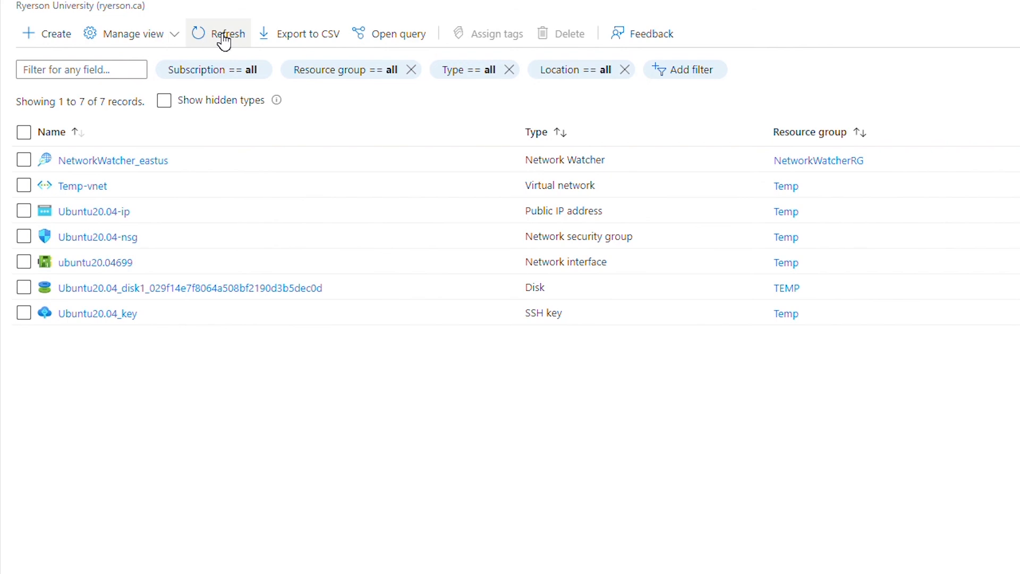
{"action": "left_click", "coordinate": [223, 37]}
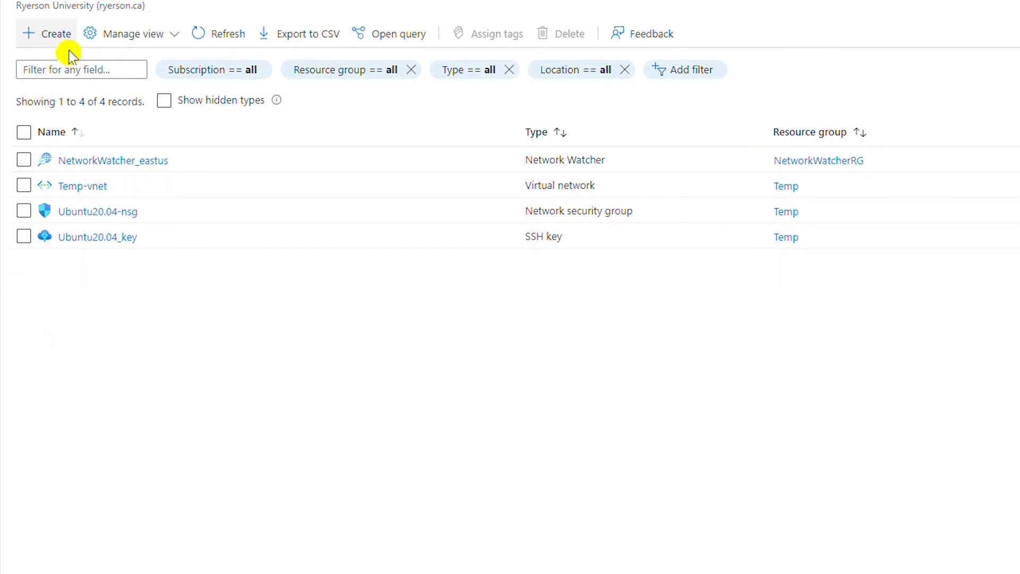
Delete all remaining resources, NetworkWatcher_eastus, Temp-vnet, Ubuntu20.04-nsg and Ubuntu20.04_key, entering yes to confirm.
{"action": "left_click", "coordinate": [24, 134]}
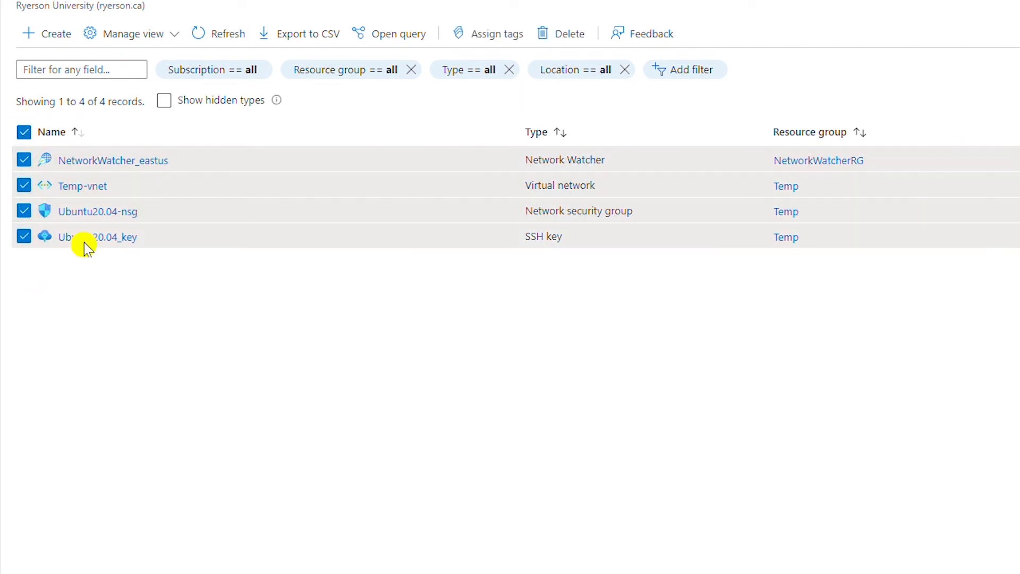
{"action": "left_click", "coordinate": [575, 49]}
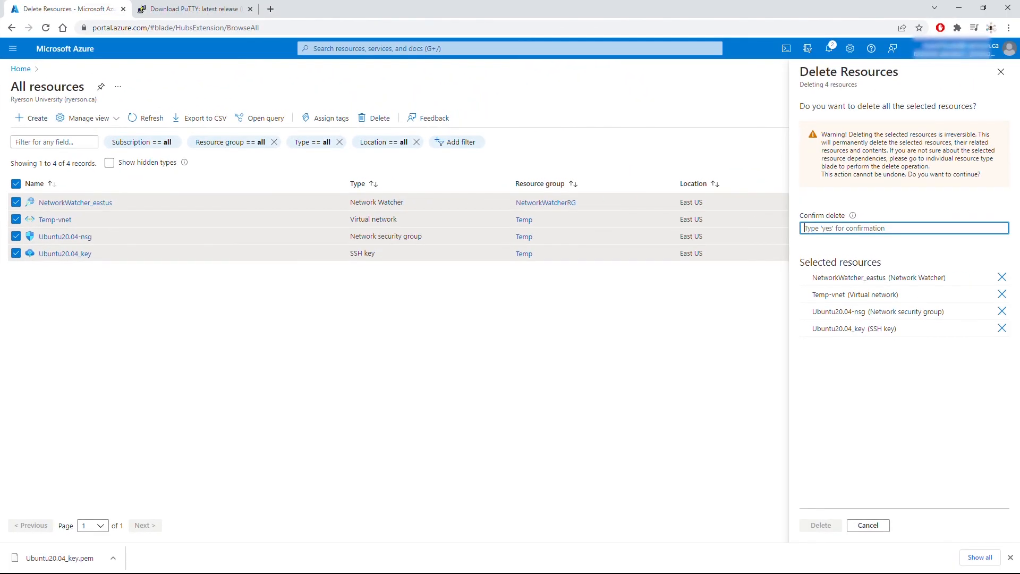
{"action": "type", "text": "yes"}
{"action": "left_click", "coordinate": [816, 525]}
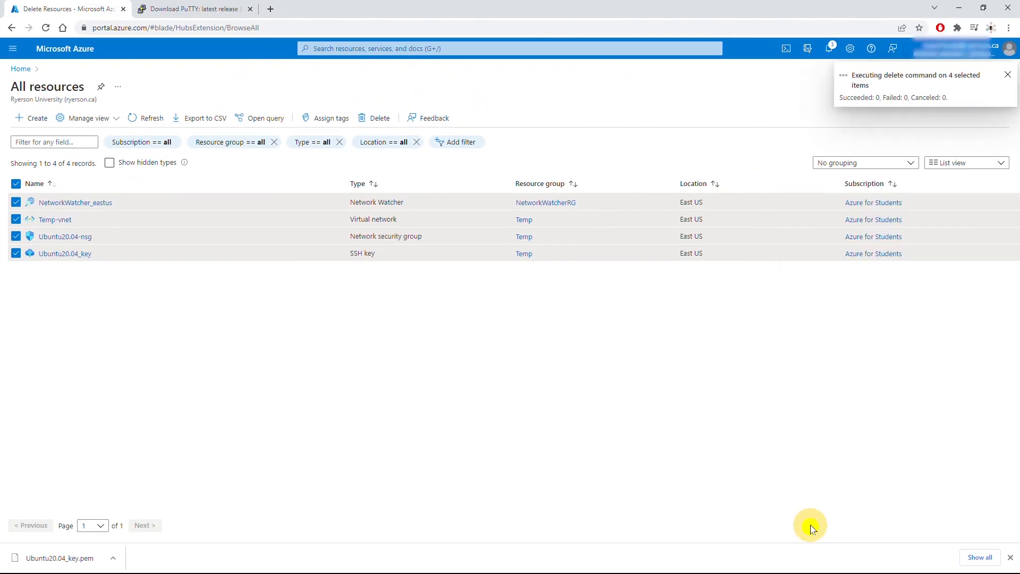